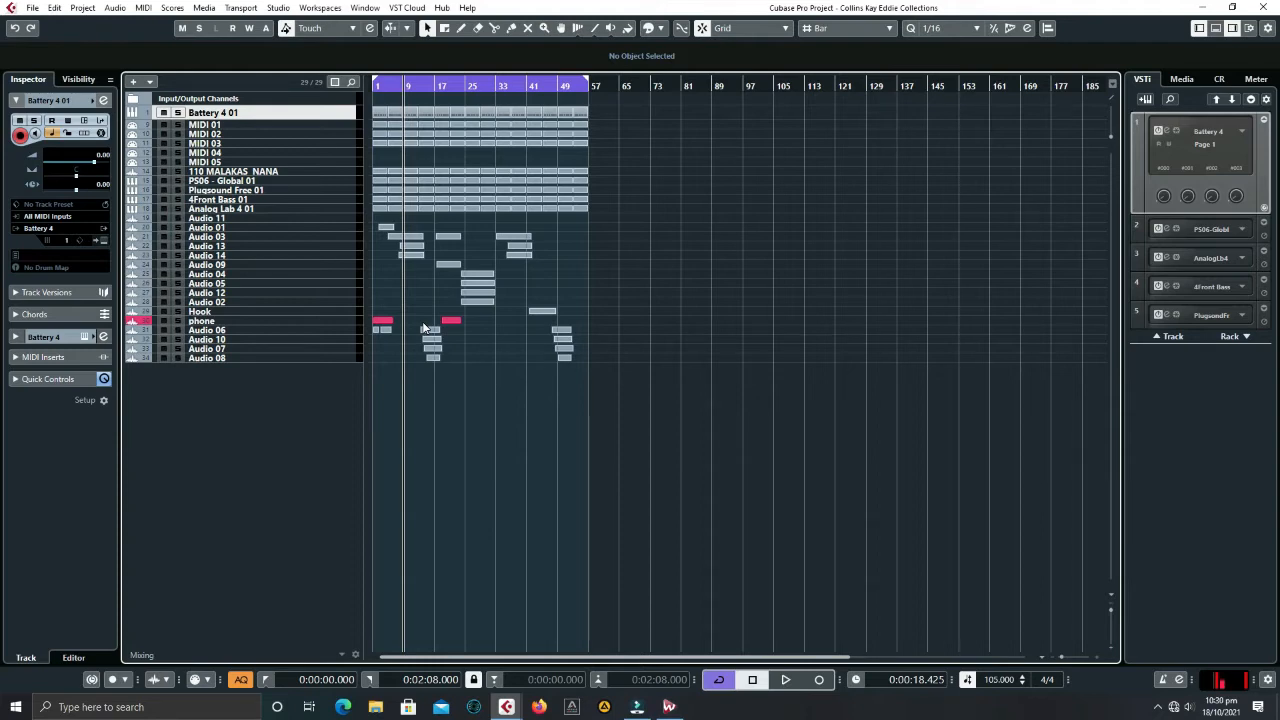
- Fit all tracks and the full song length in the view to examine the arrangement
key(z)
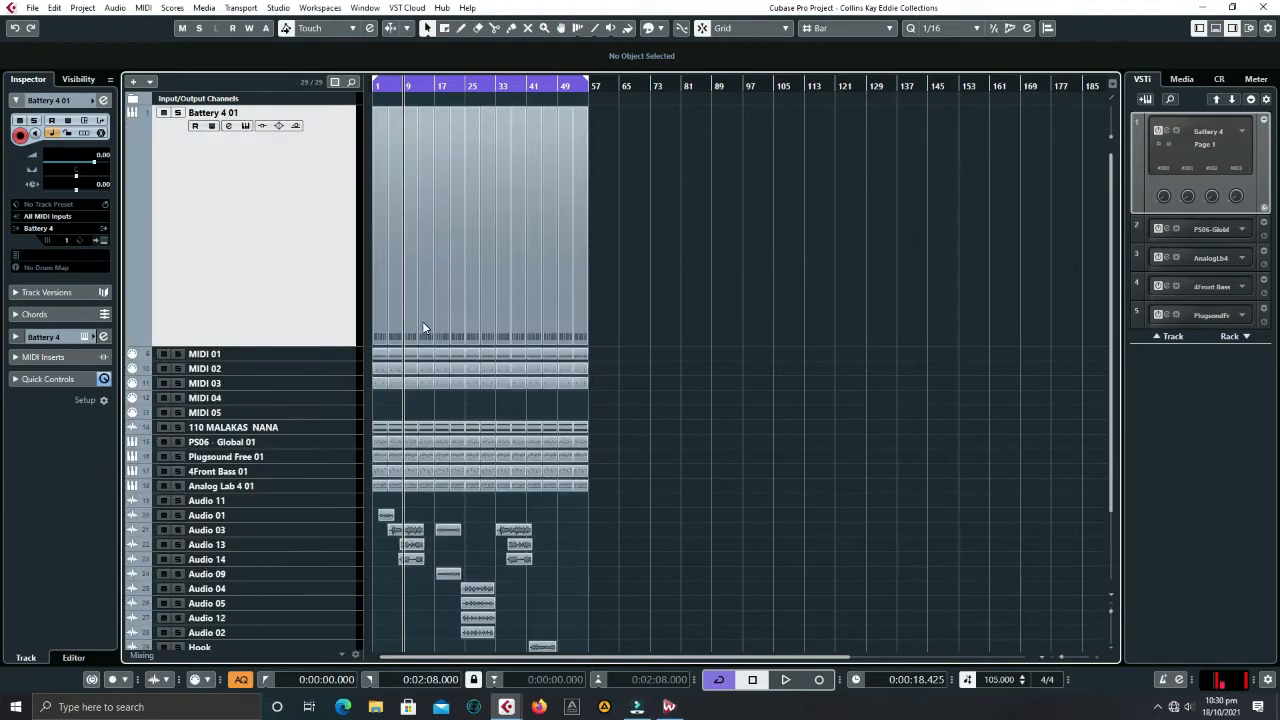
key(z)
key(h)
key(h)
key(h)
key(h)
key(h)
key(h)
key(h)
key(h)
key(h)
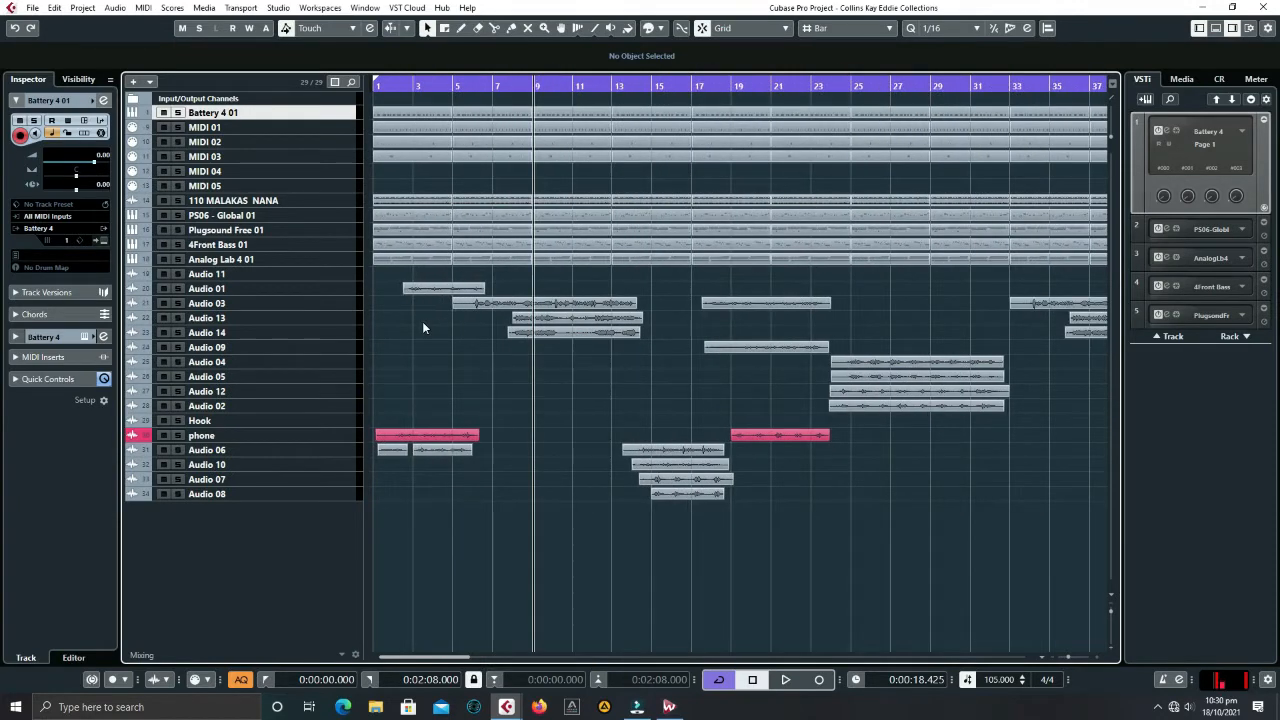
key(g)
key(g)
key(g)
key(g)
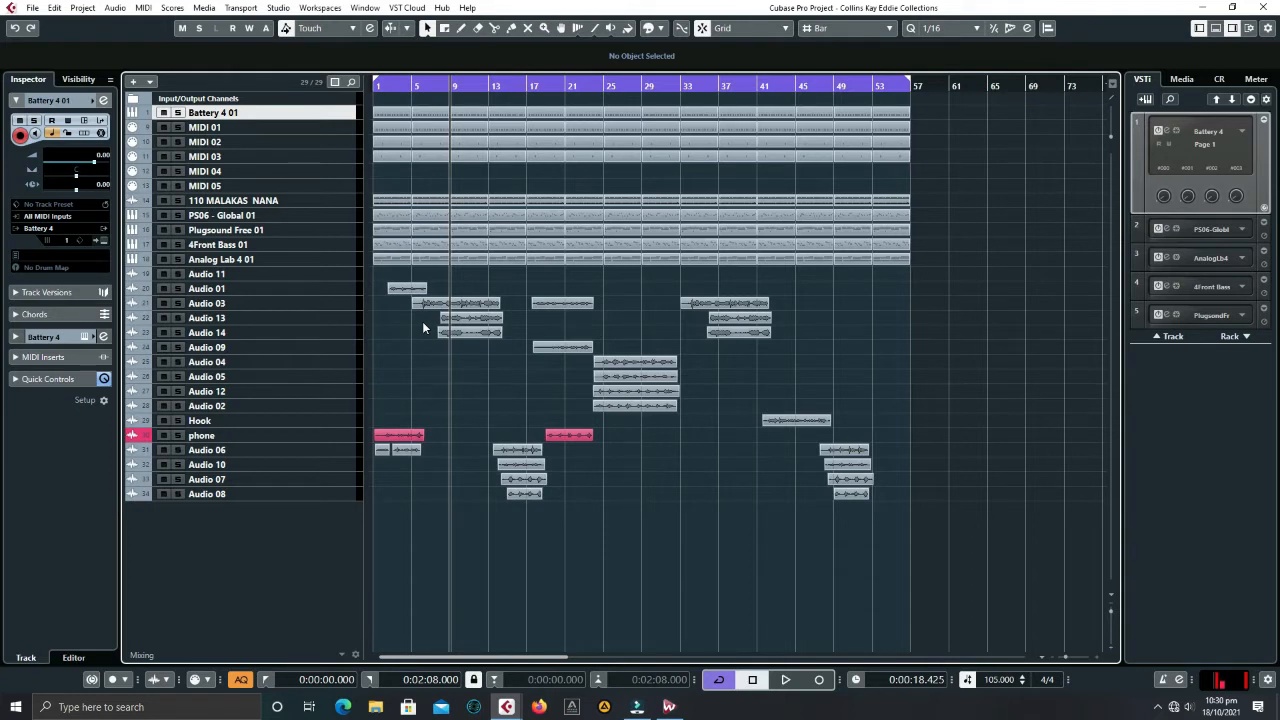
- Play a short passage and look over the vocal tracks from Audio 11 down to Audio 08
key(space)
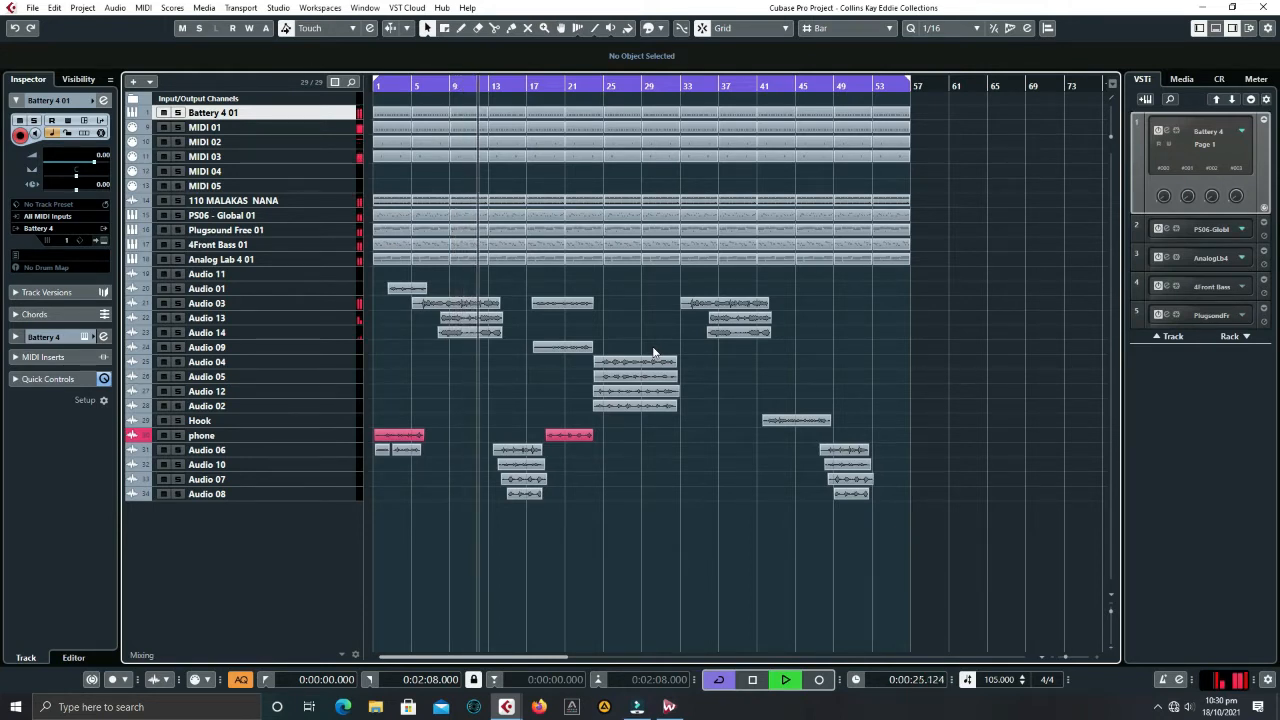
key(space)
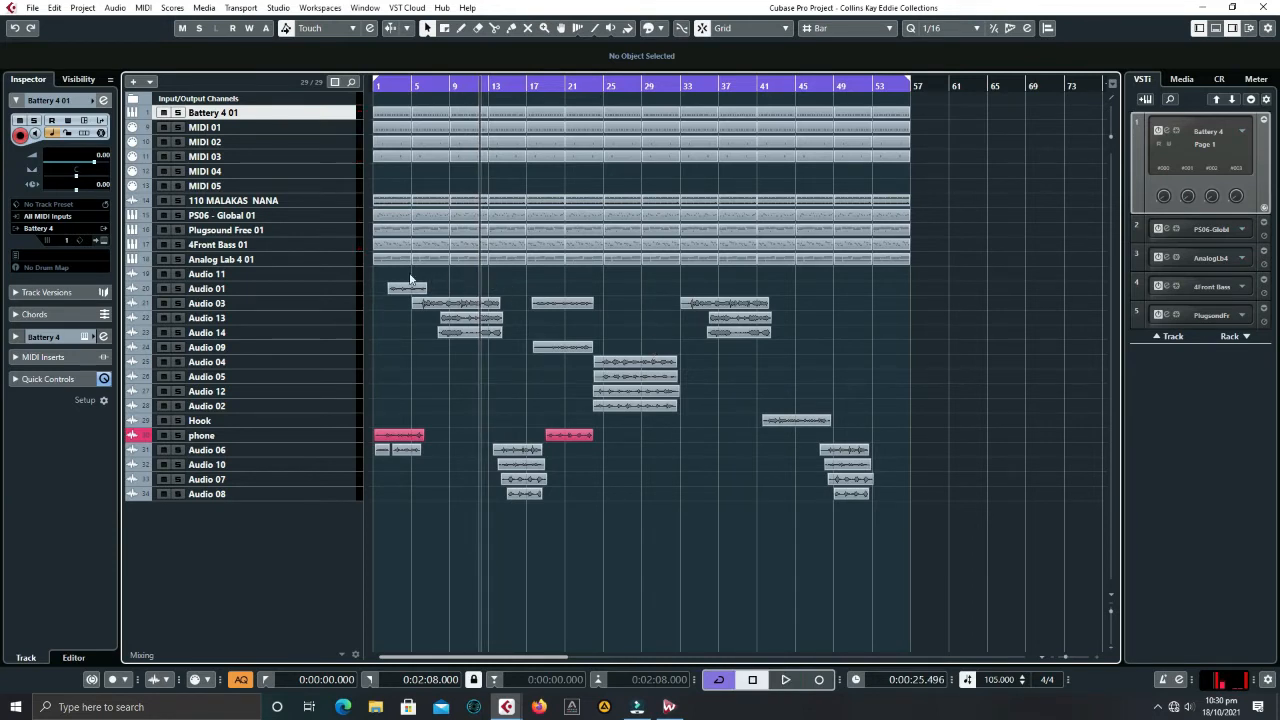
click(280, 275)
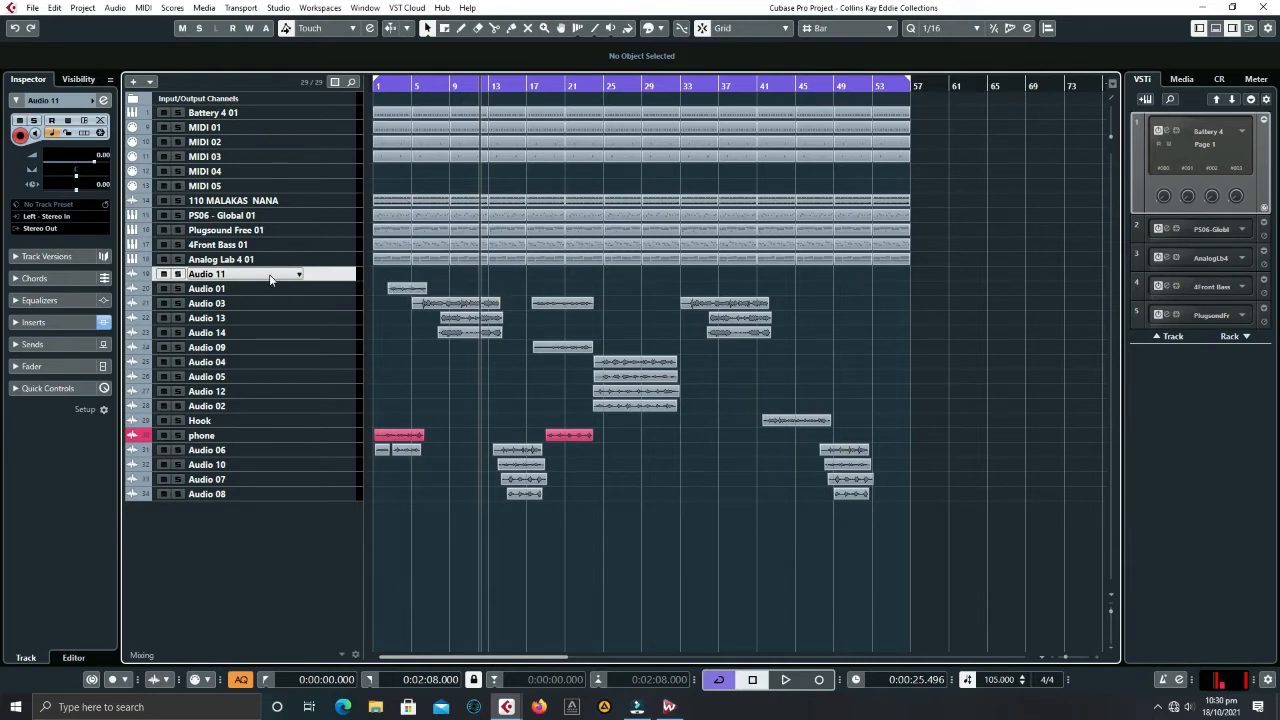
click(274, 492)
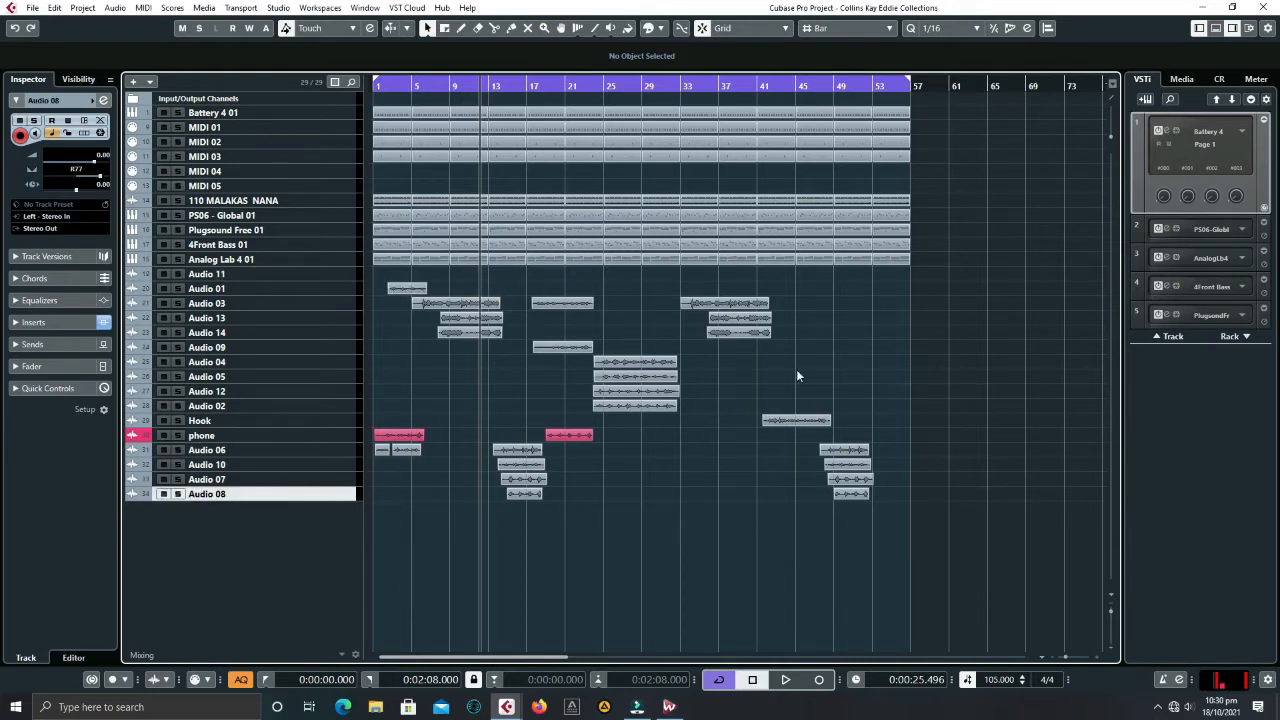
drag(881, 300, 348, 547)
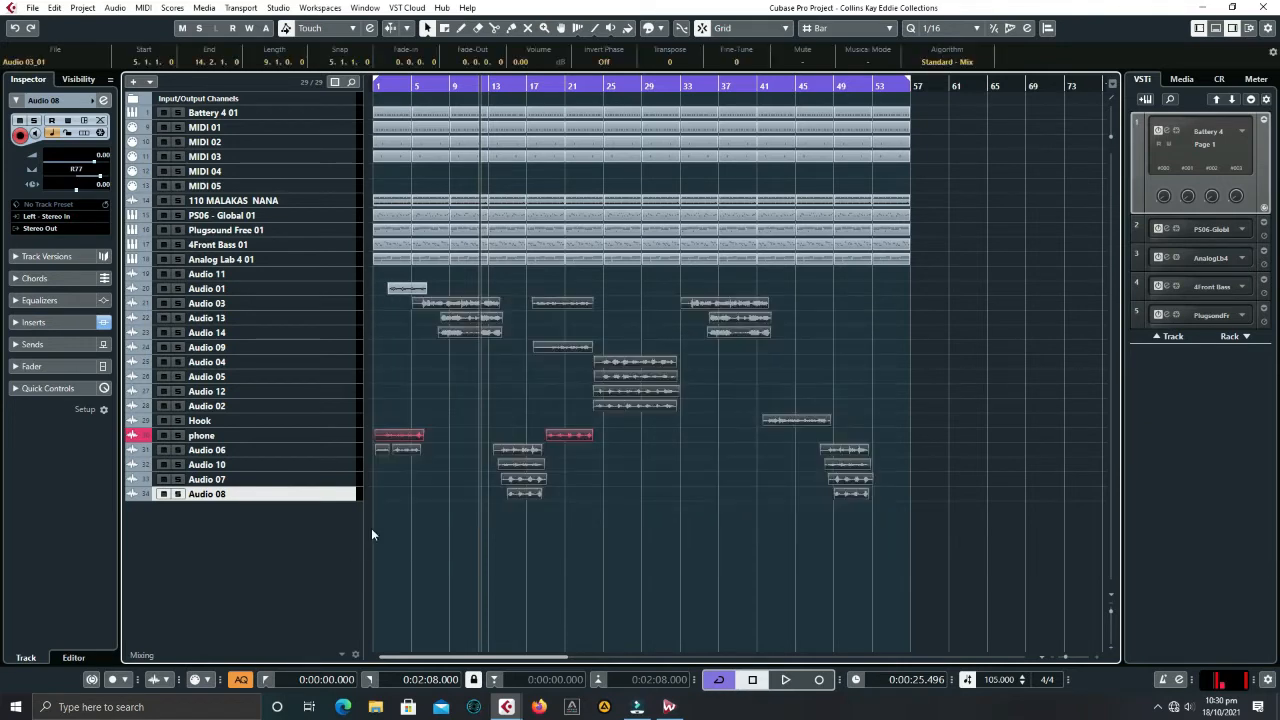
drag(917, 232, 378, 266)
click(384, 279)
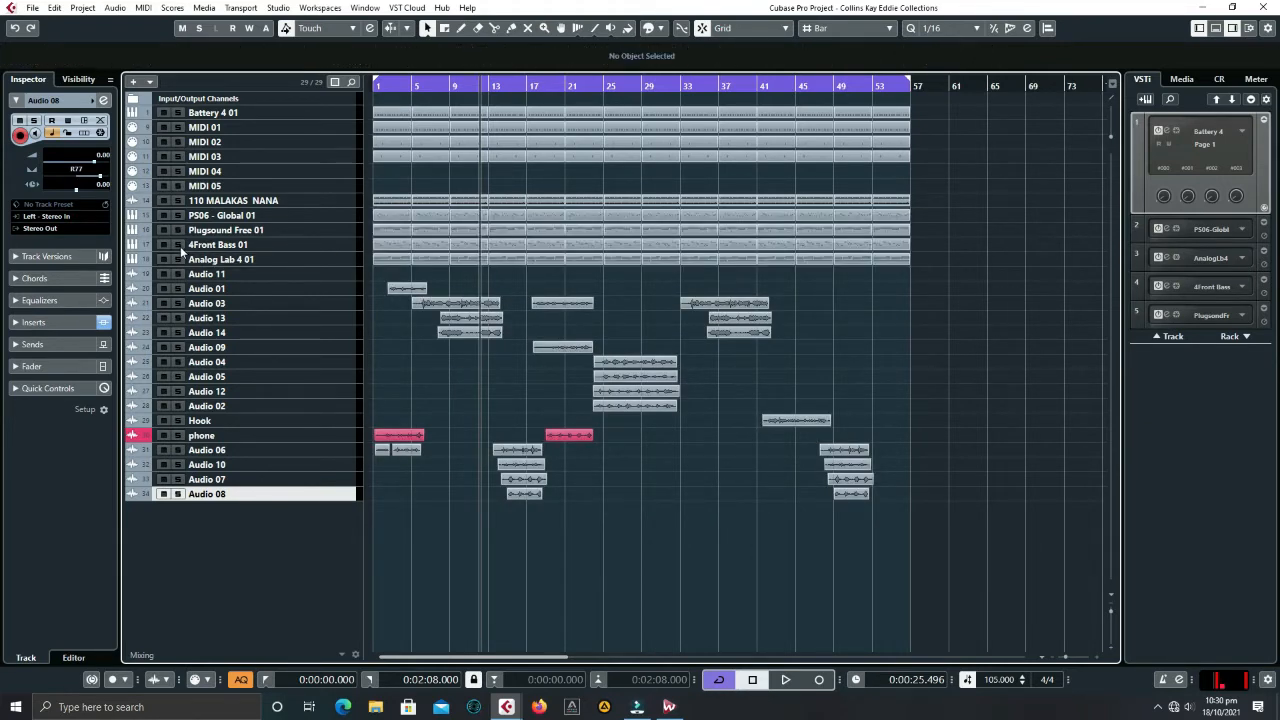
- Solo the 4Front Bass 01 track, colour it green, and clear the solo
click(178, 245)
click(218, 247)
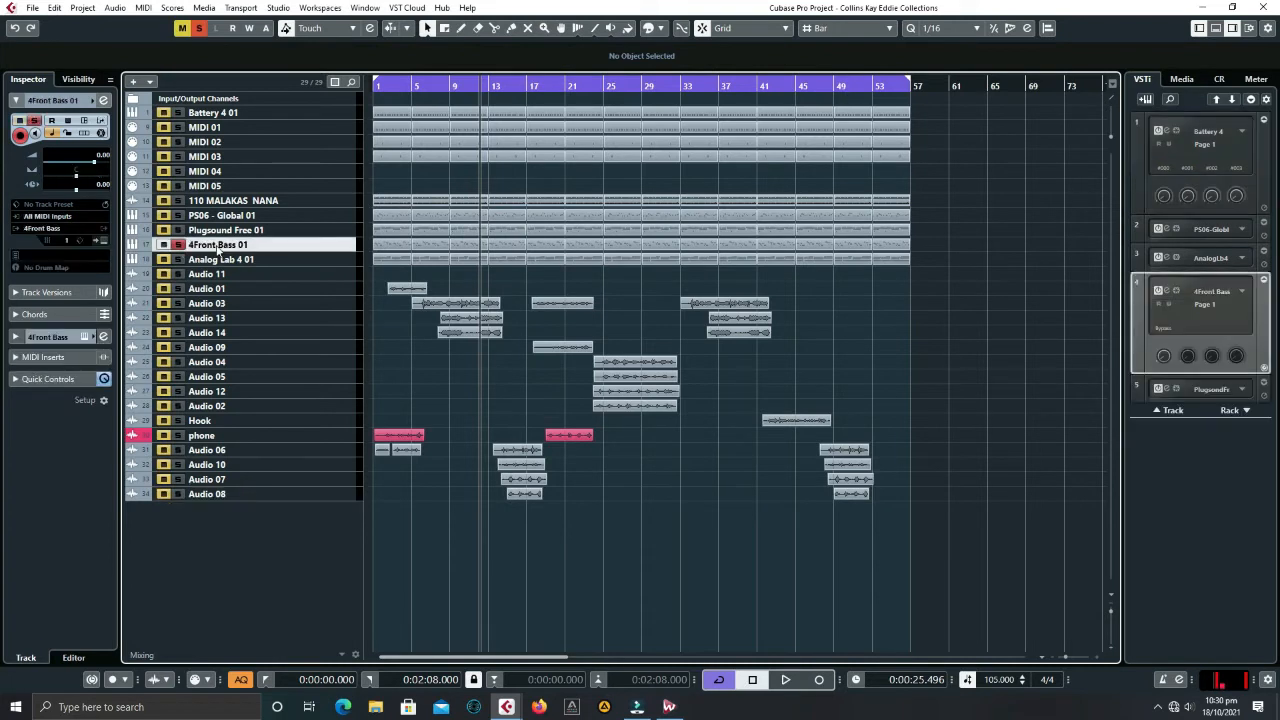
click(94, 103)
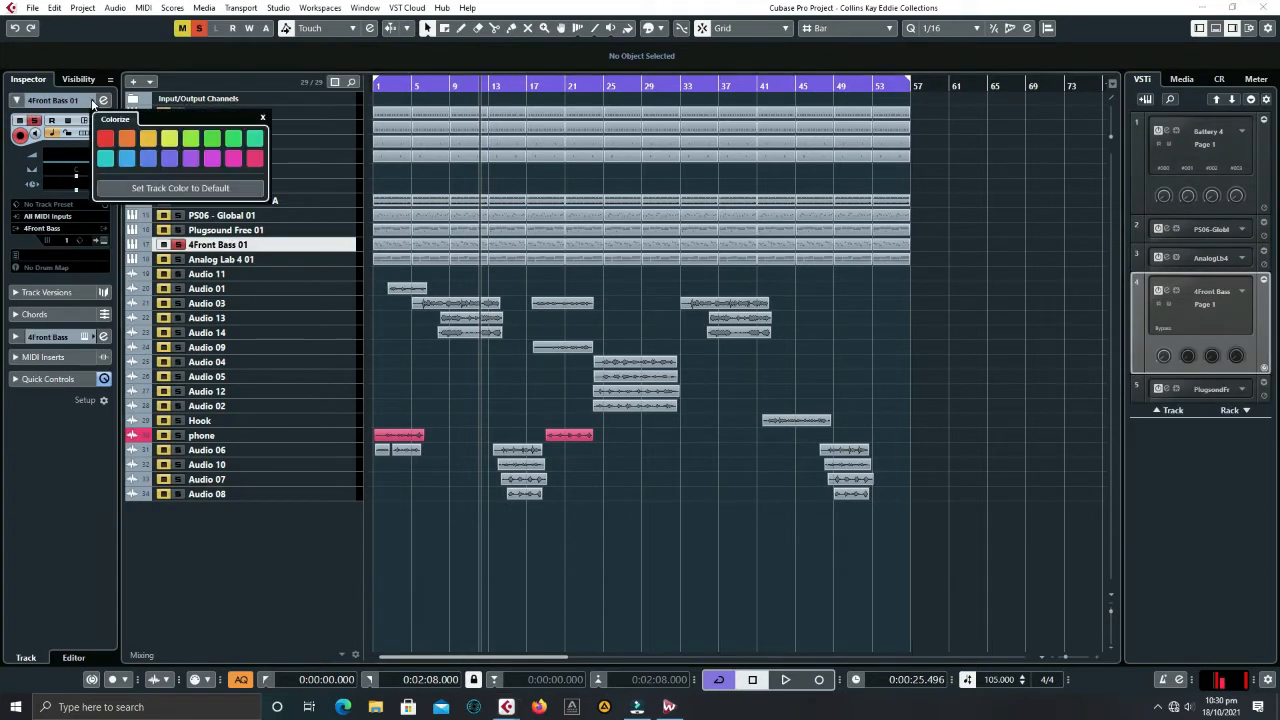
click(236, 140)
click(531, 290)
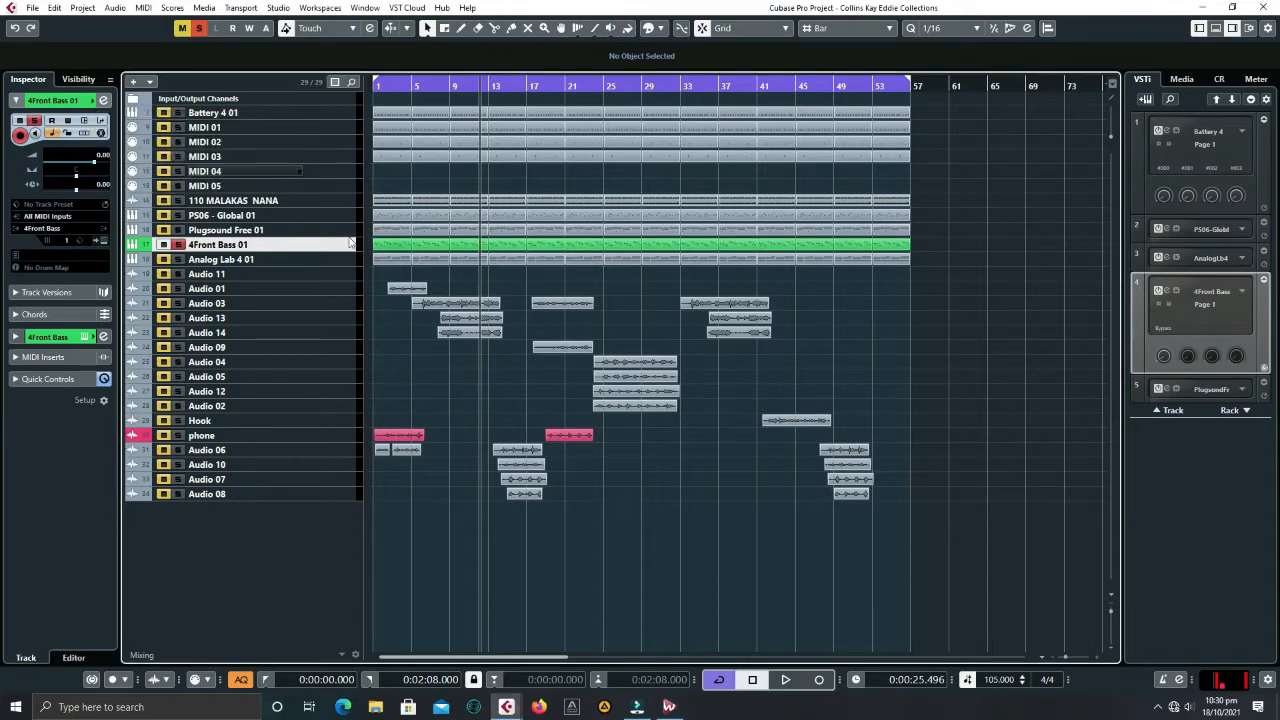
click(197, 31)
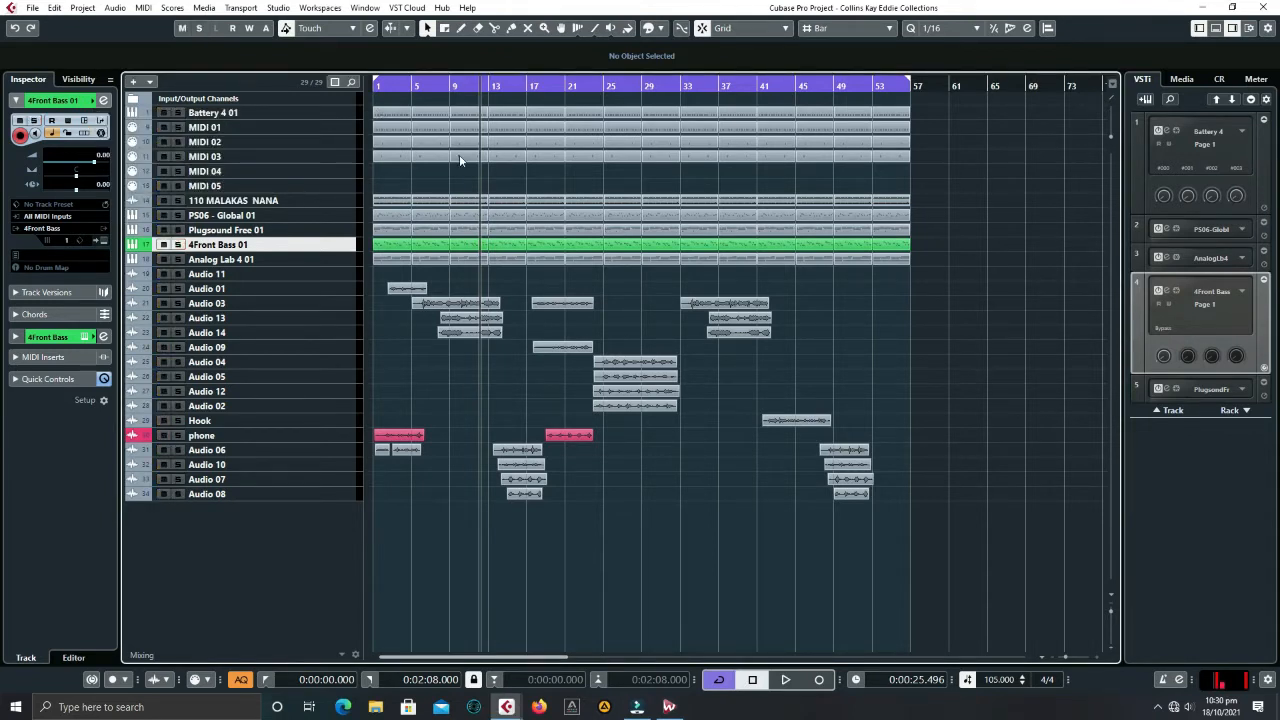
- View the Battery 4 instrument's samples and audition the 110 MALAKAS NANA track in solo
click(207, 114)
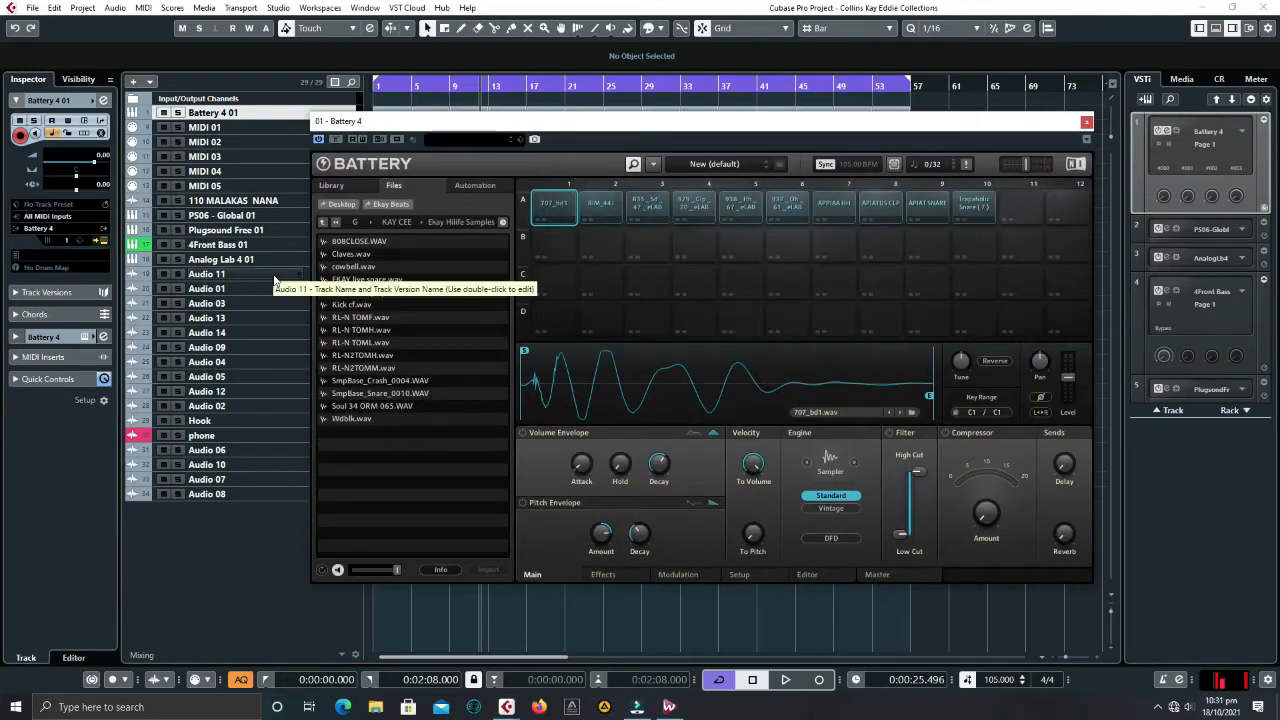
click(1086, 121)
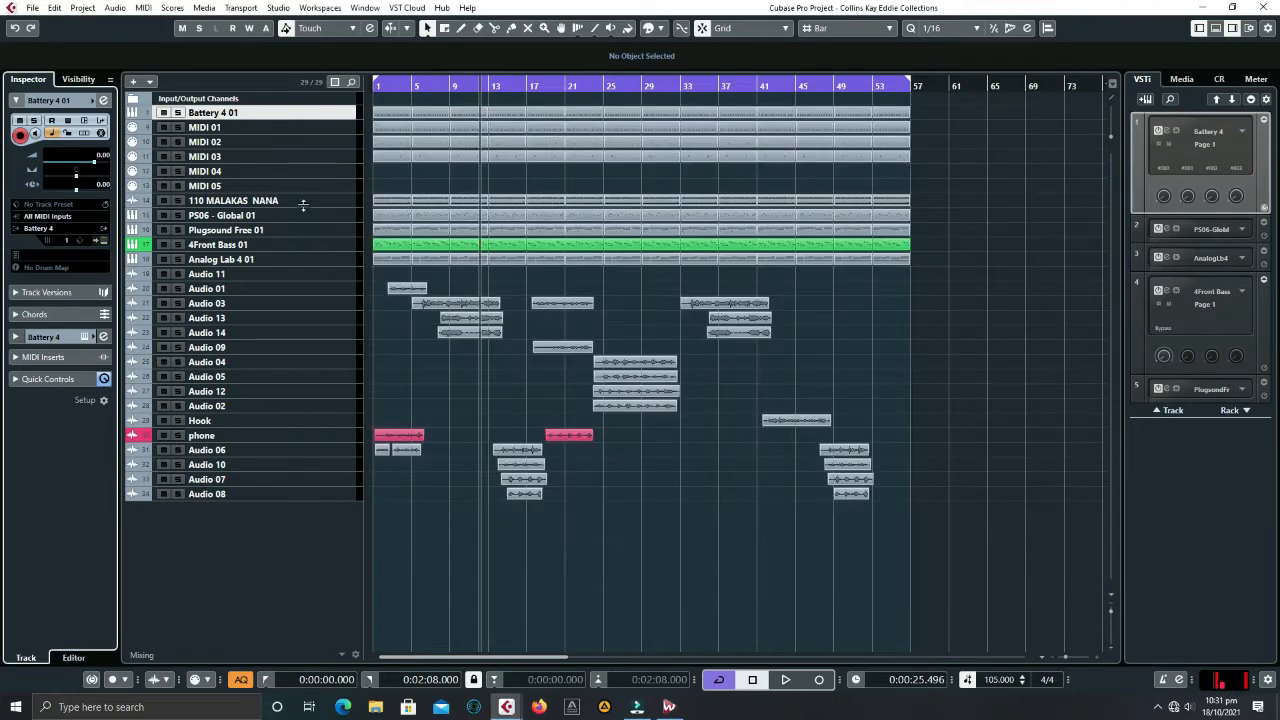
click(250, 202)
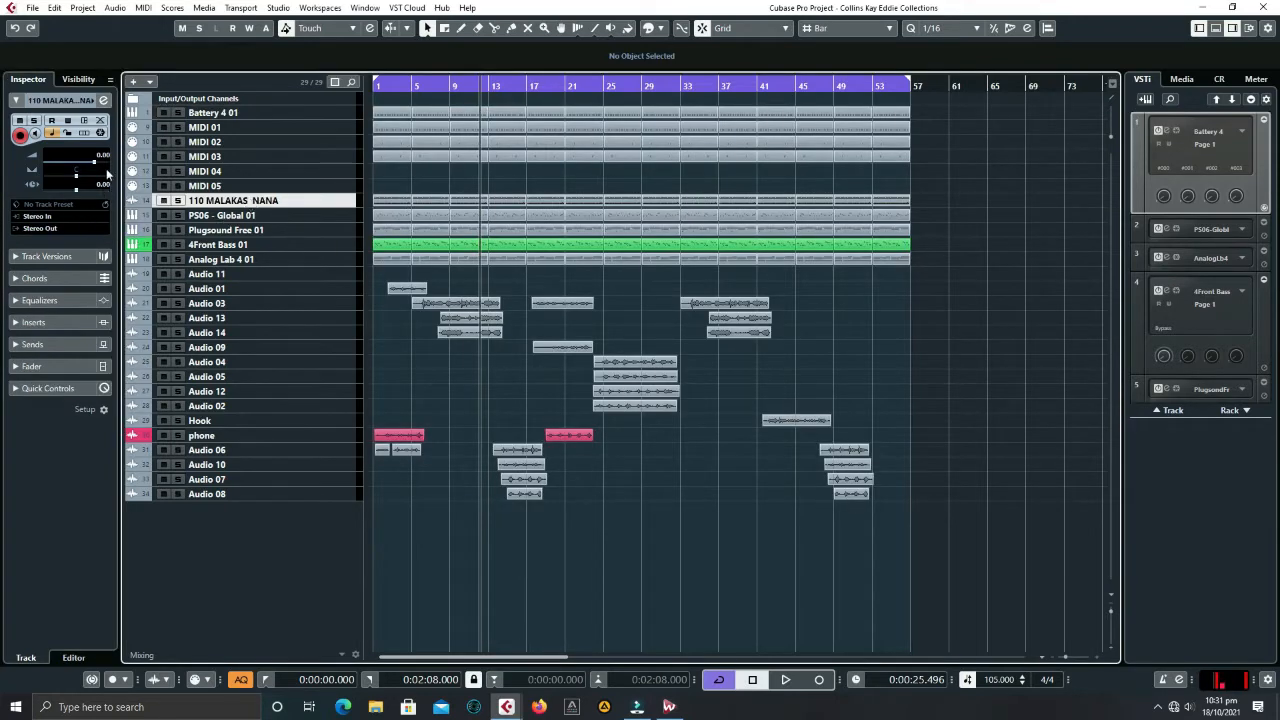
key(s)
key(space)
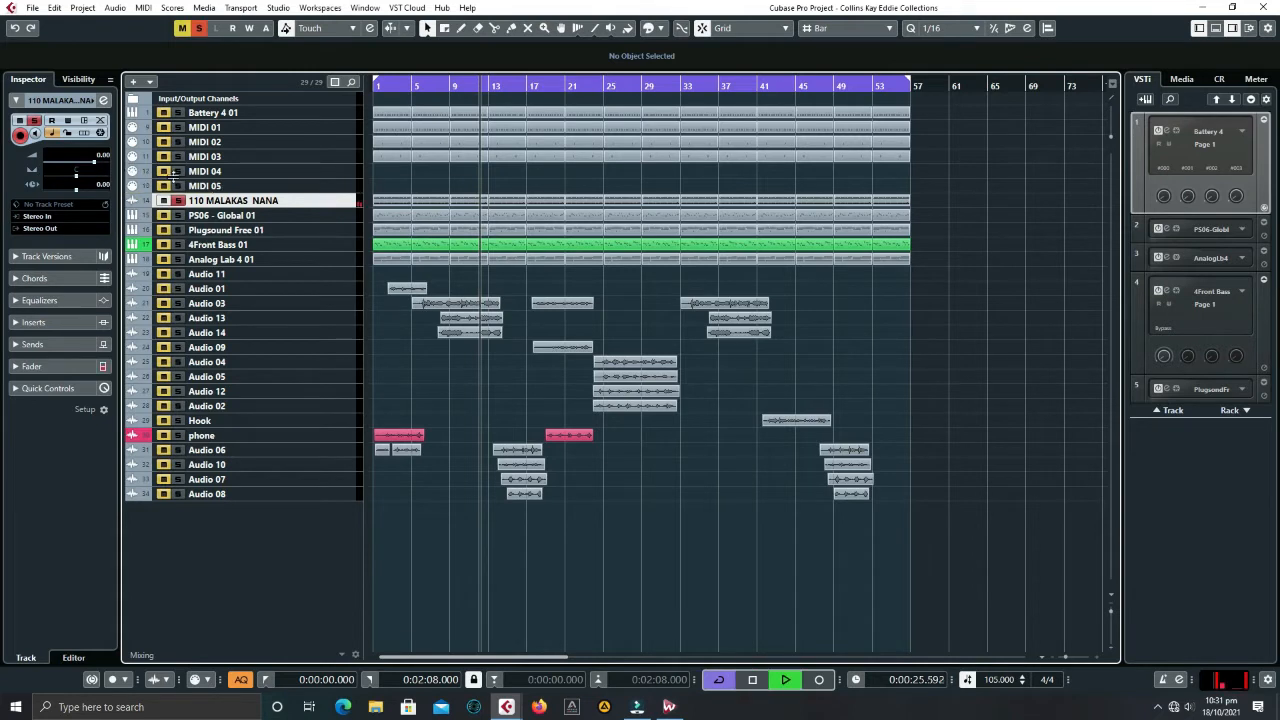
key(s)
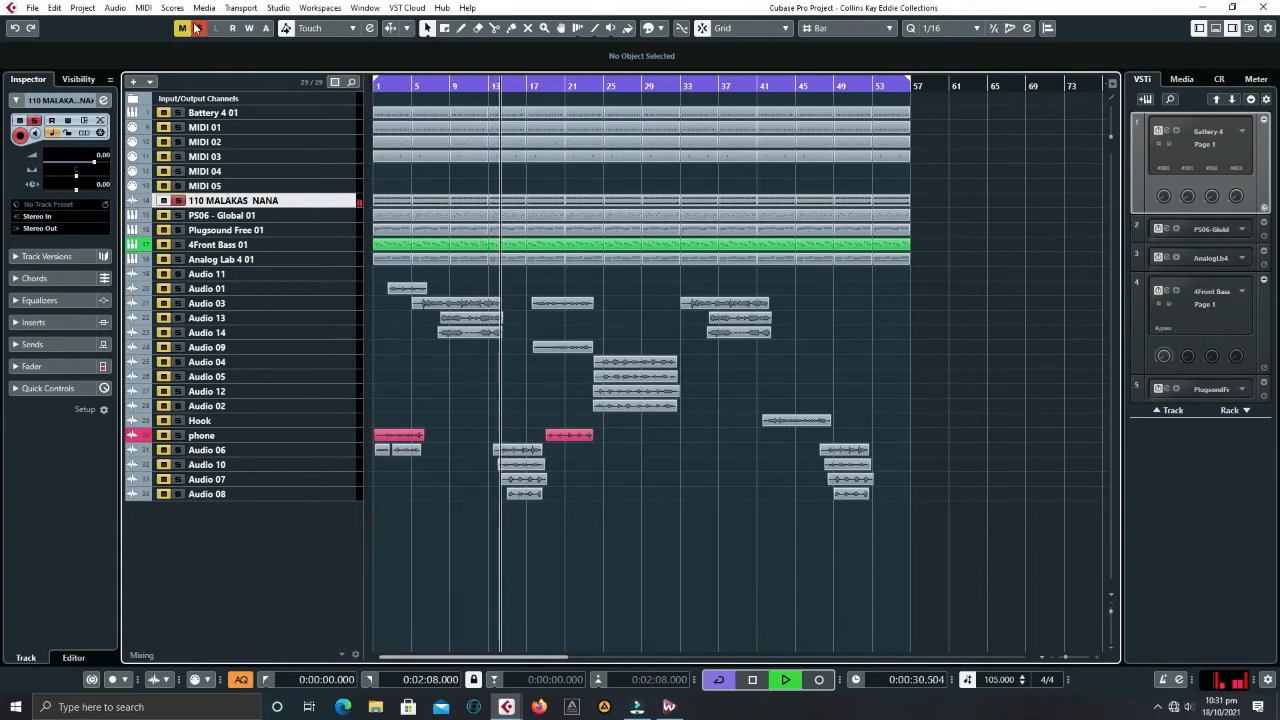
key(space)
- Solo the Analog Lab 4 01 track to single it out, and clear the solo
click(178, 231)
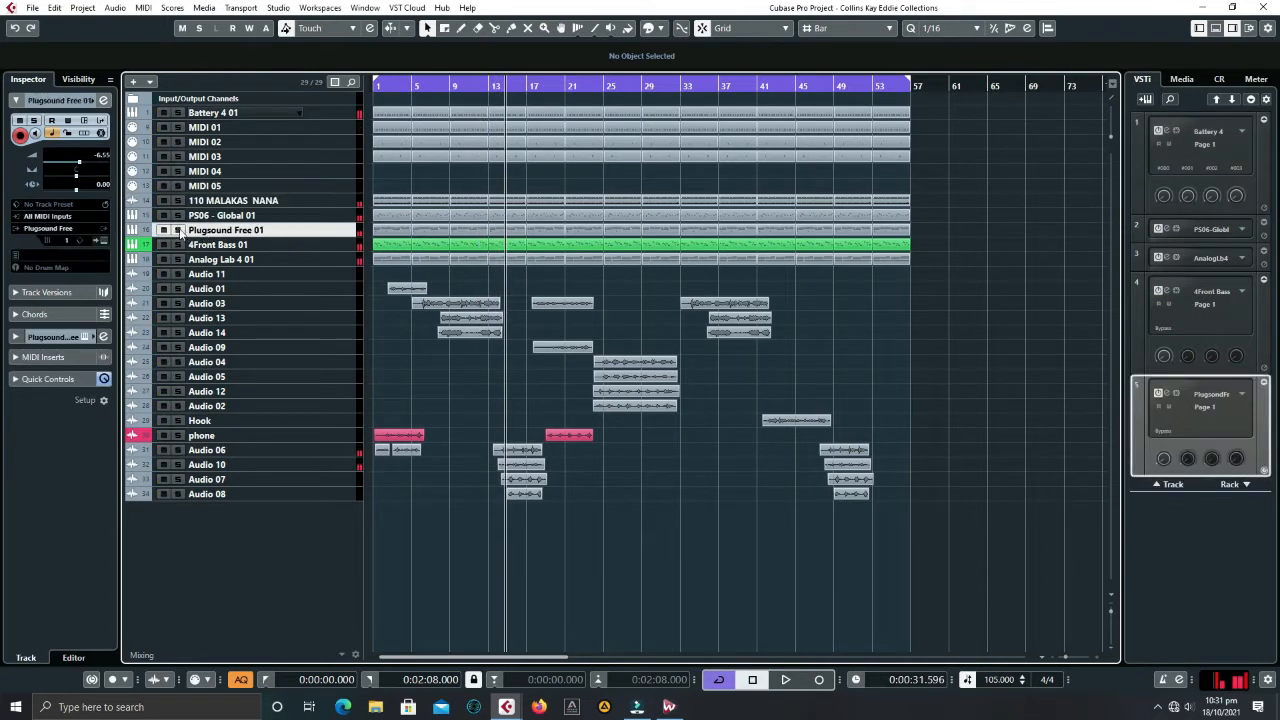
click(178, 259)
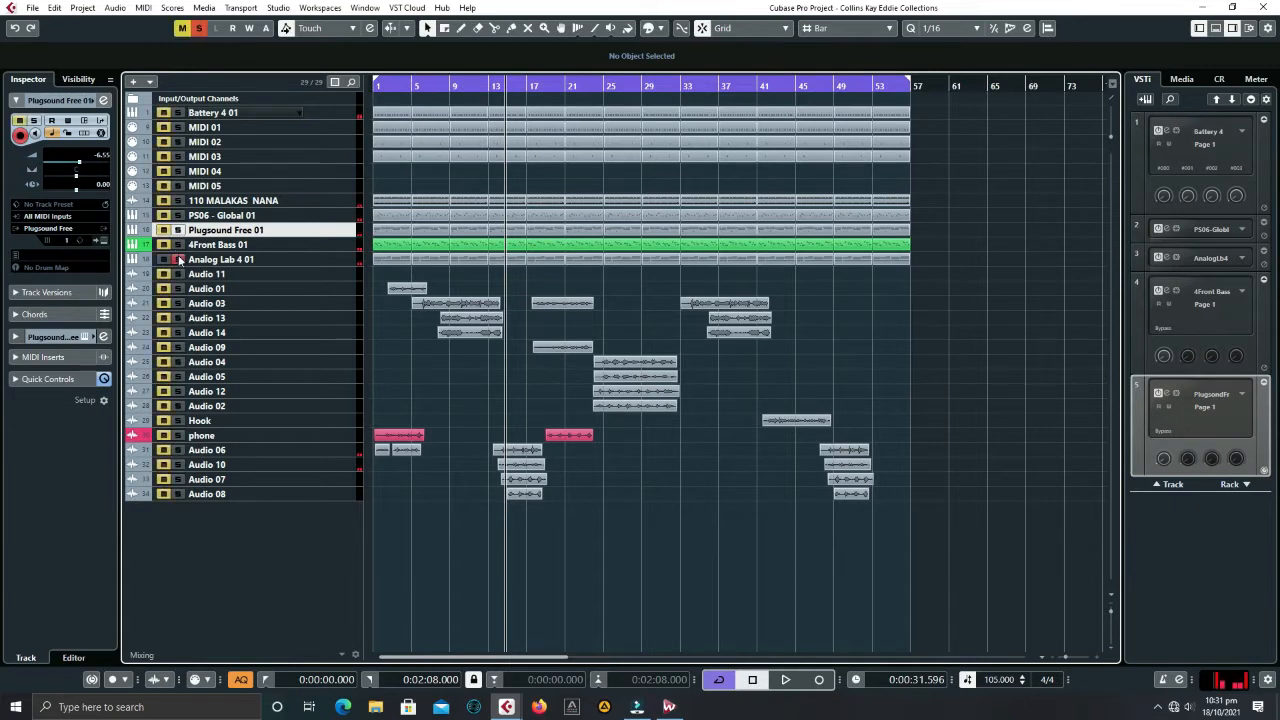
click(205, 260)
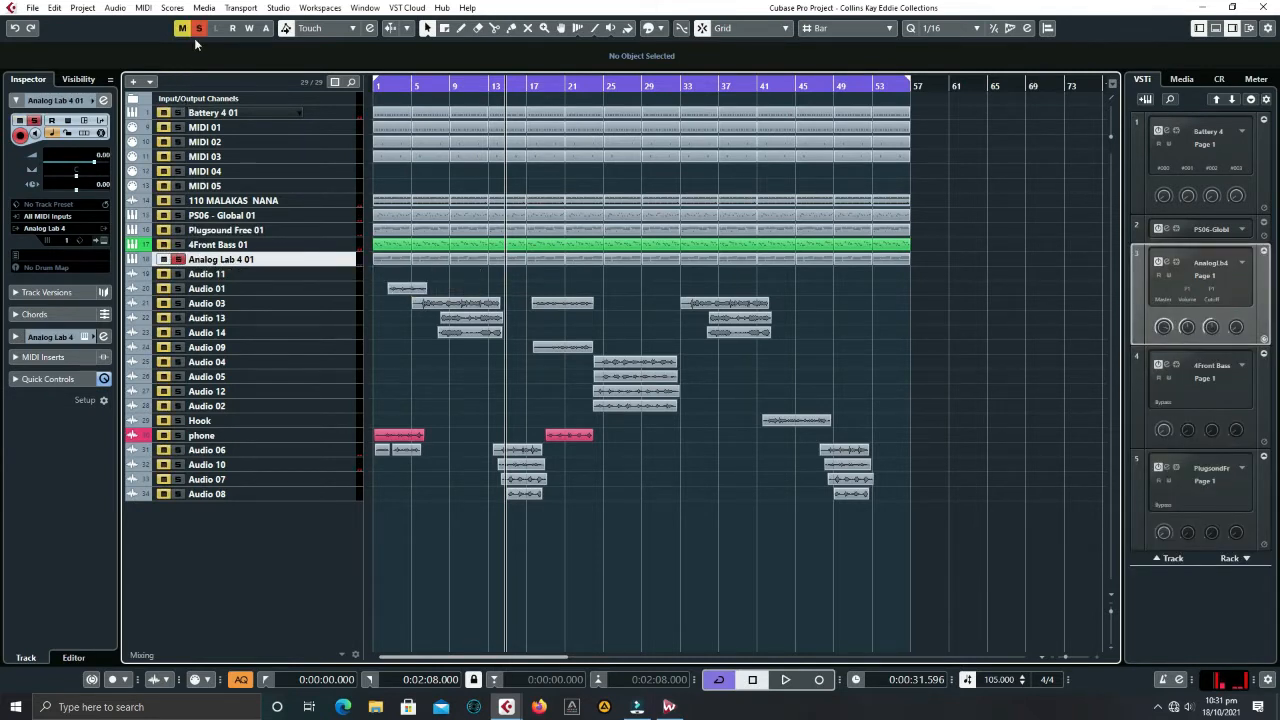
key(s)
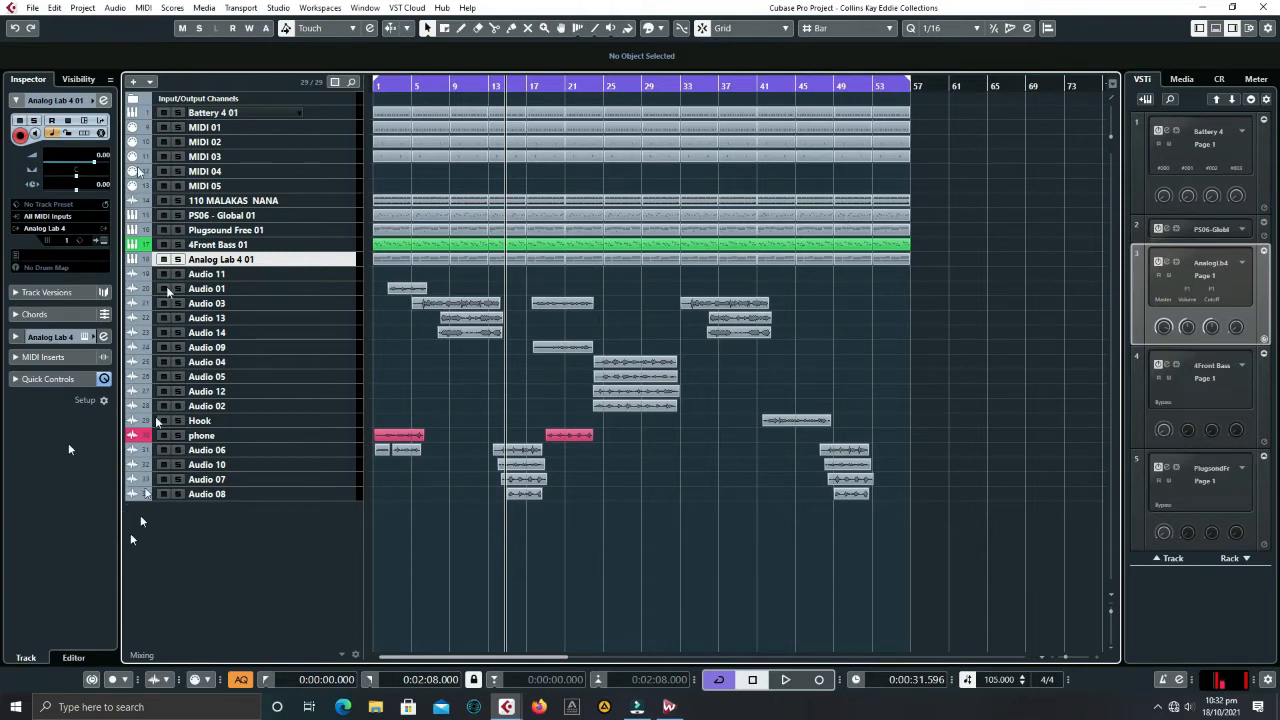
- Collapse the Analog Lab 4, Battery 4 and 4Front Bass slots in the VSTi rack and play a short passage
click(1263, 251)
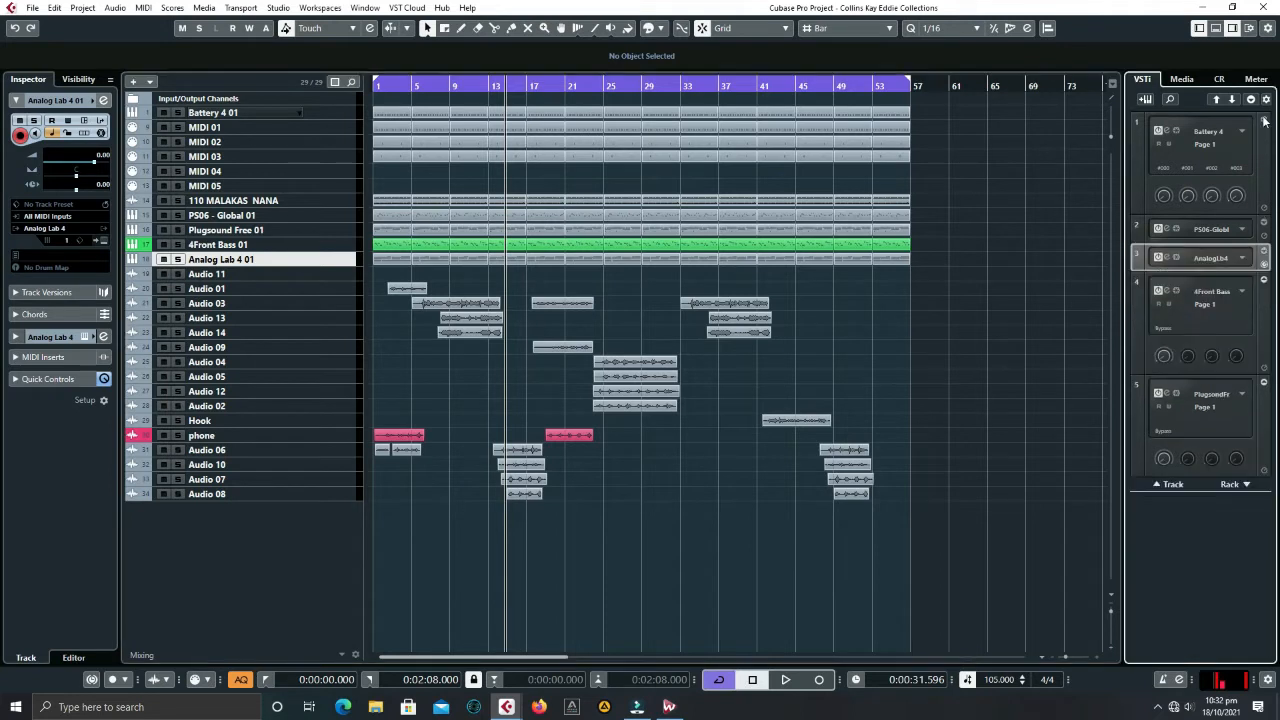
click(1263, 120)
click(1263, 203)
key(space)
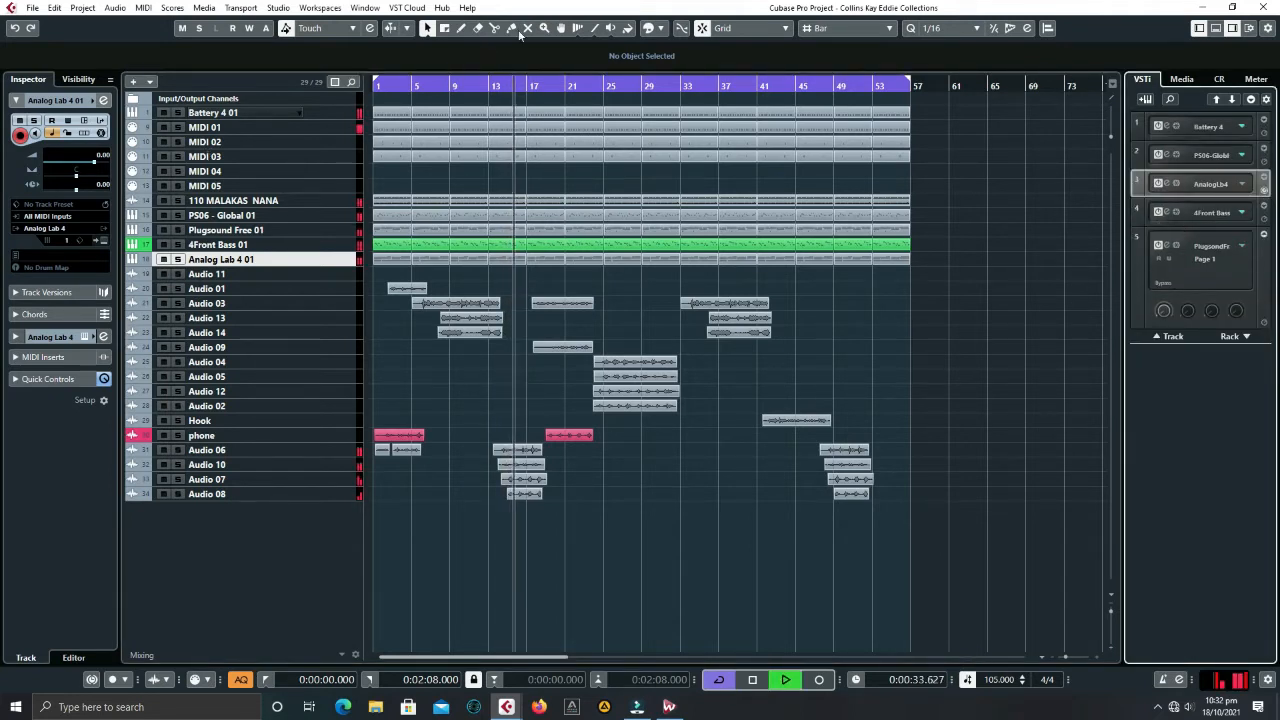
key(space)
- Examine all channels in the MixConsole, close it, and collapse the Plugsound Free slot in the VSTi rack
key(F3)
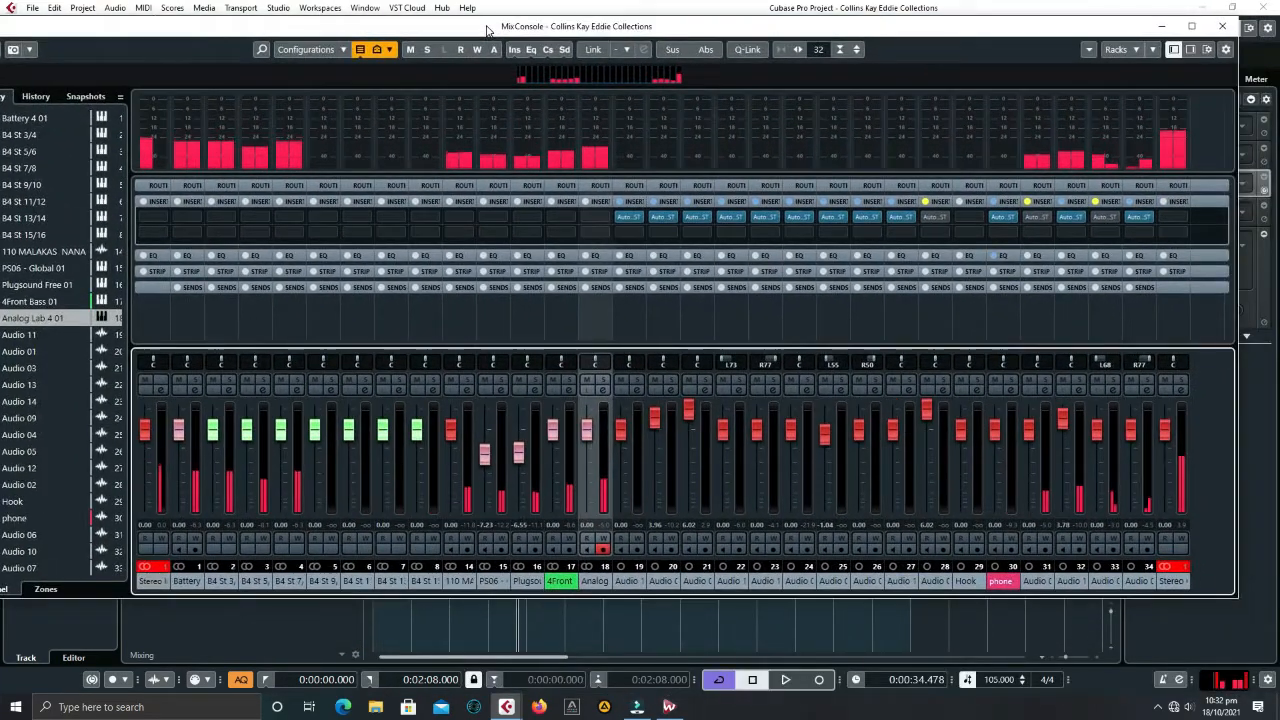
double_click(488, 27)
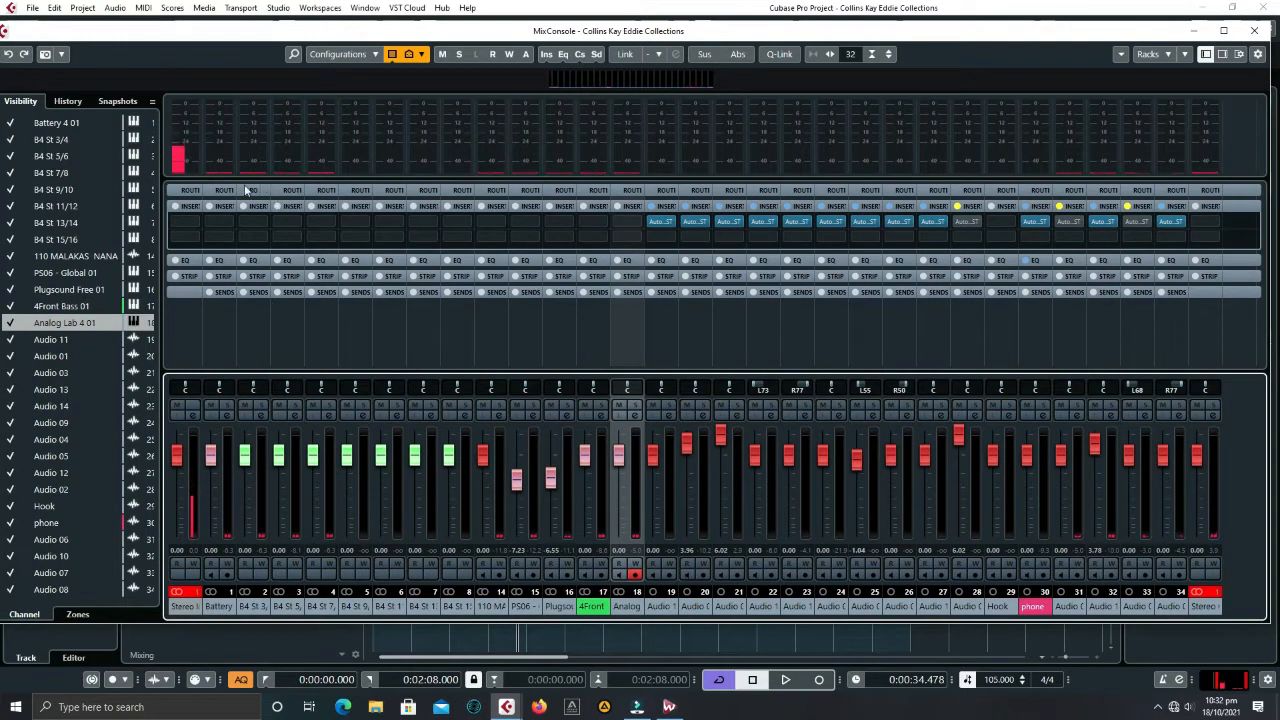
mouse_move(336, 36)
mouse_down()
mouse_move(371, 36)
mouse_move(343, 36)
mouse_up()
drag(640, 623, 640, 644)
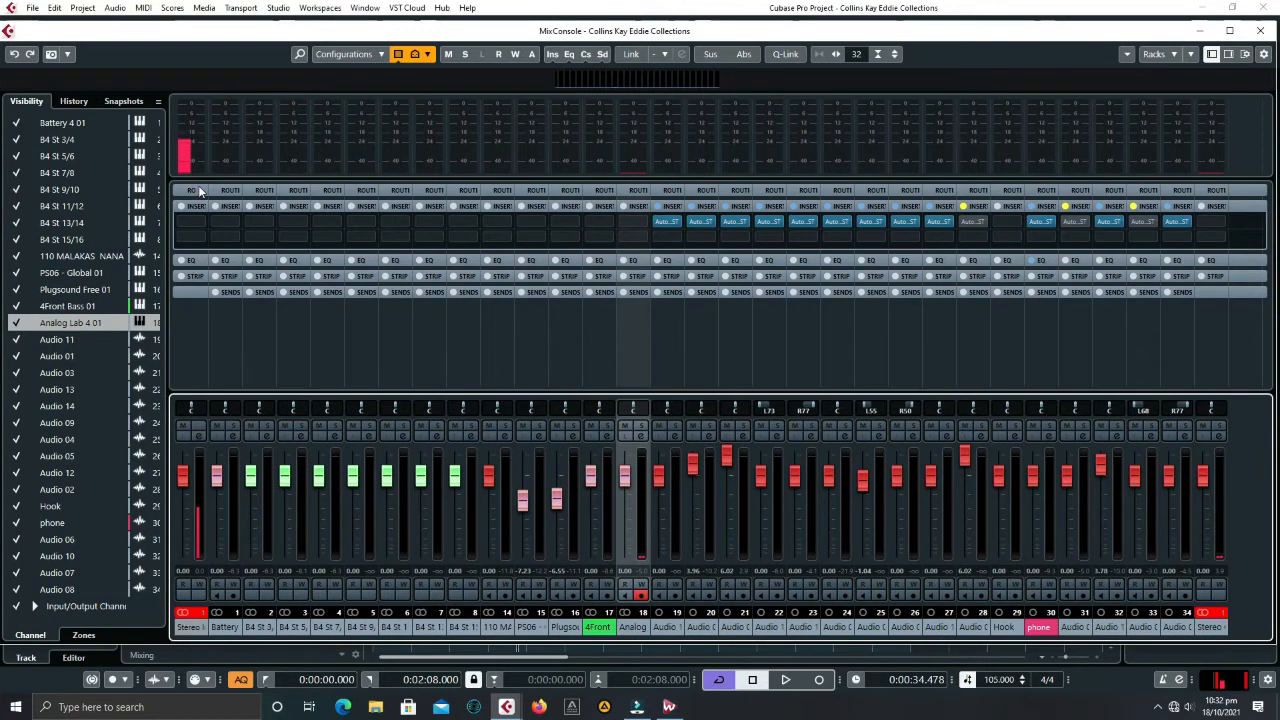
click(1260, 30)
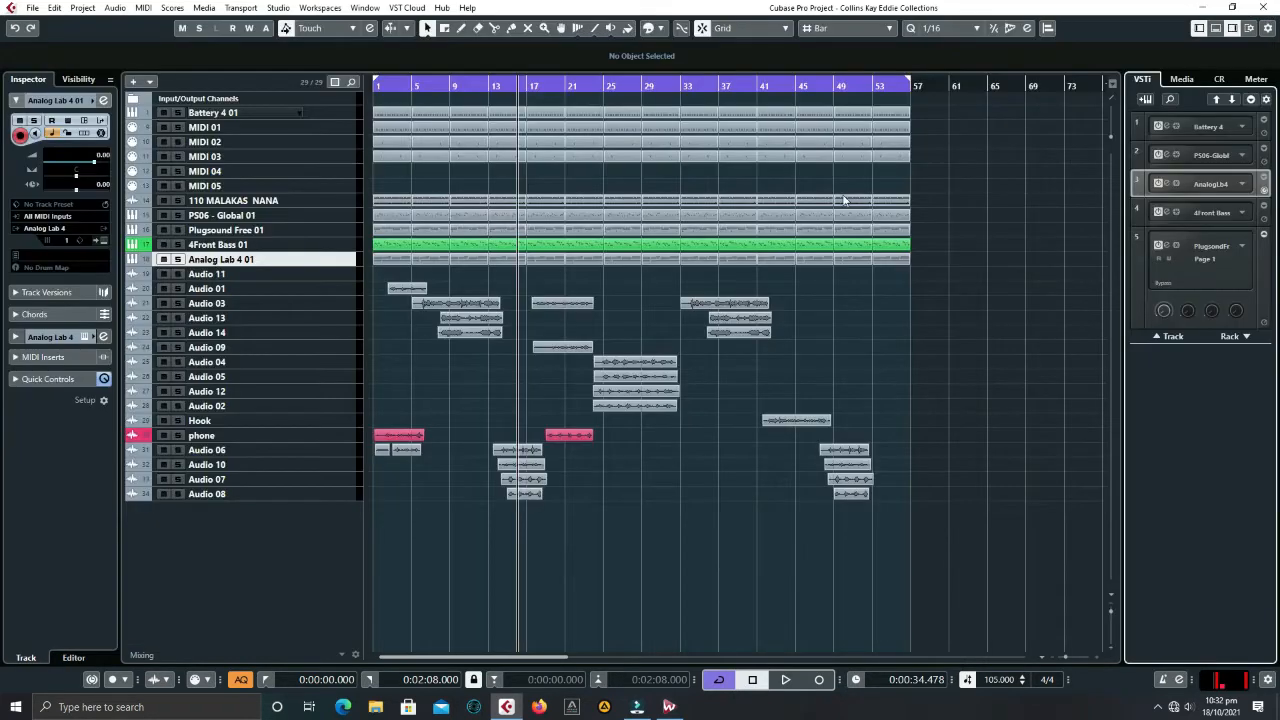
click(1264, 236)
- Add seven stereo group tracks below Audio 08, created inside the folder and routed to Stereo Out
click(264, 496)
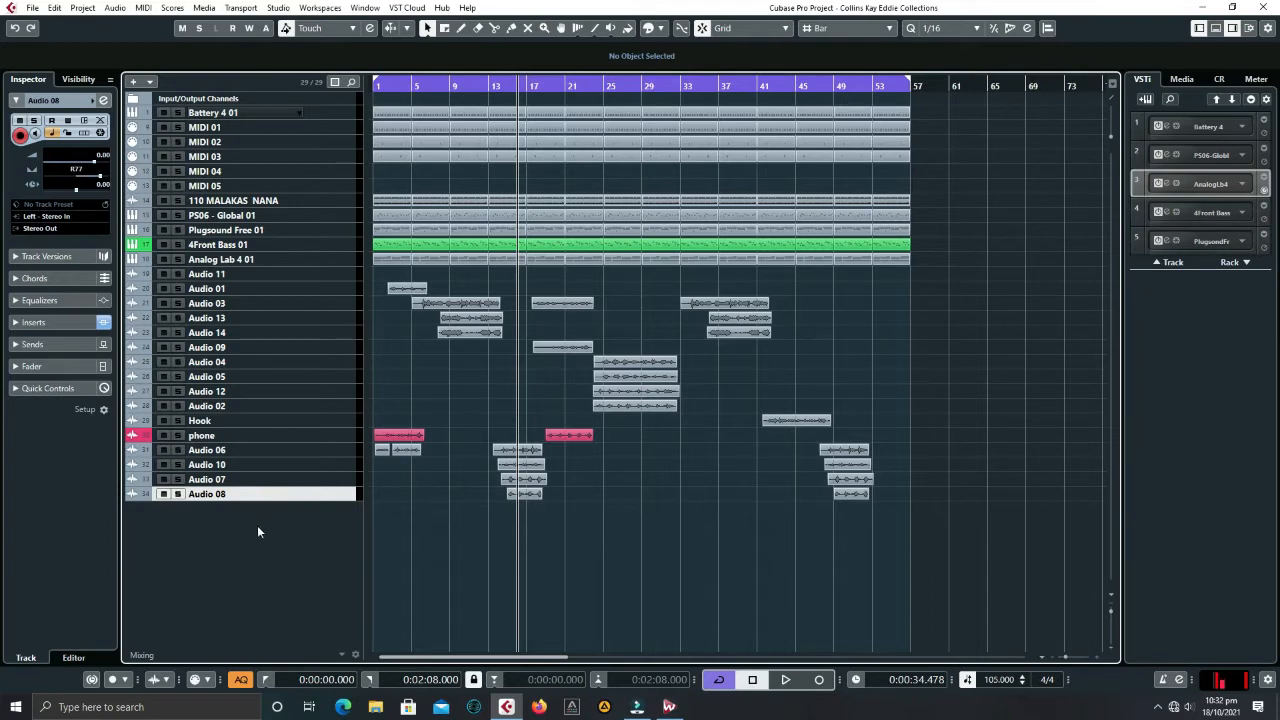
right_click(188, 541)
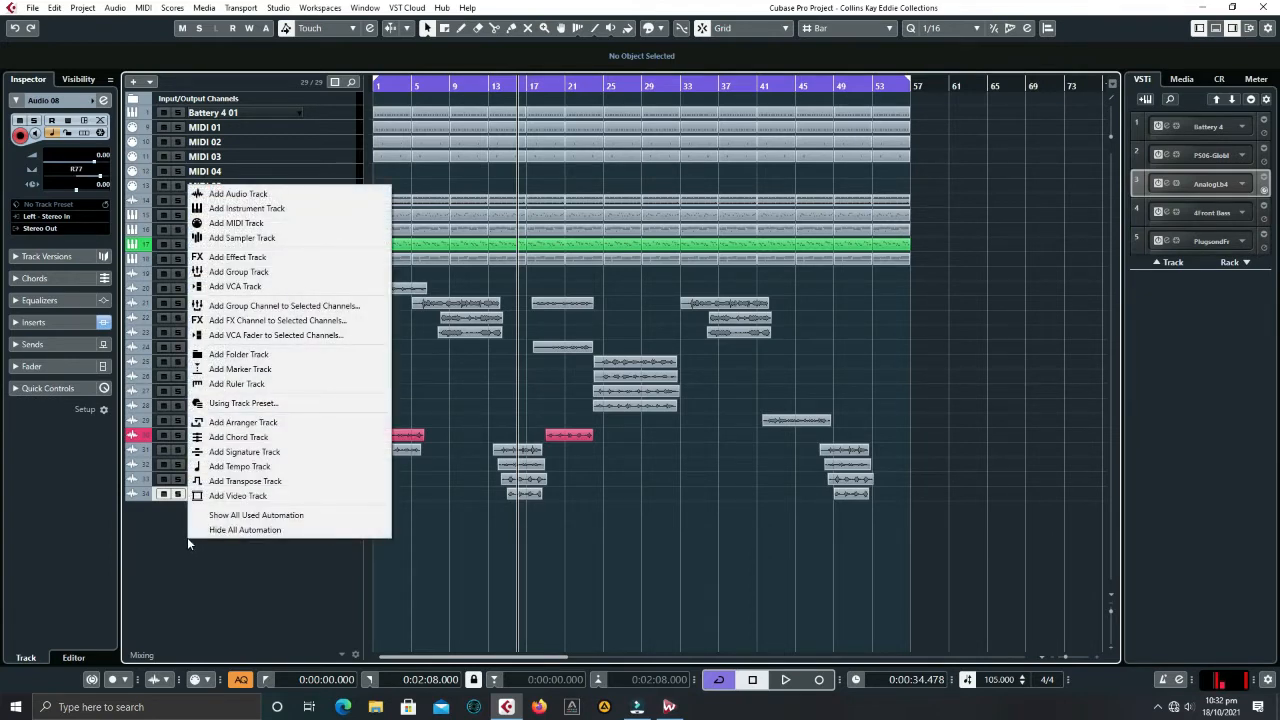
click(265, 272)
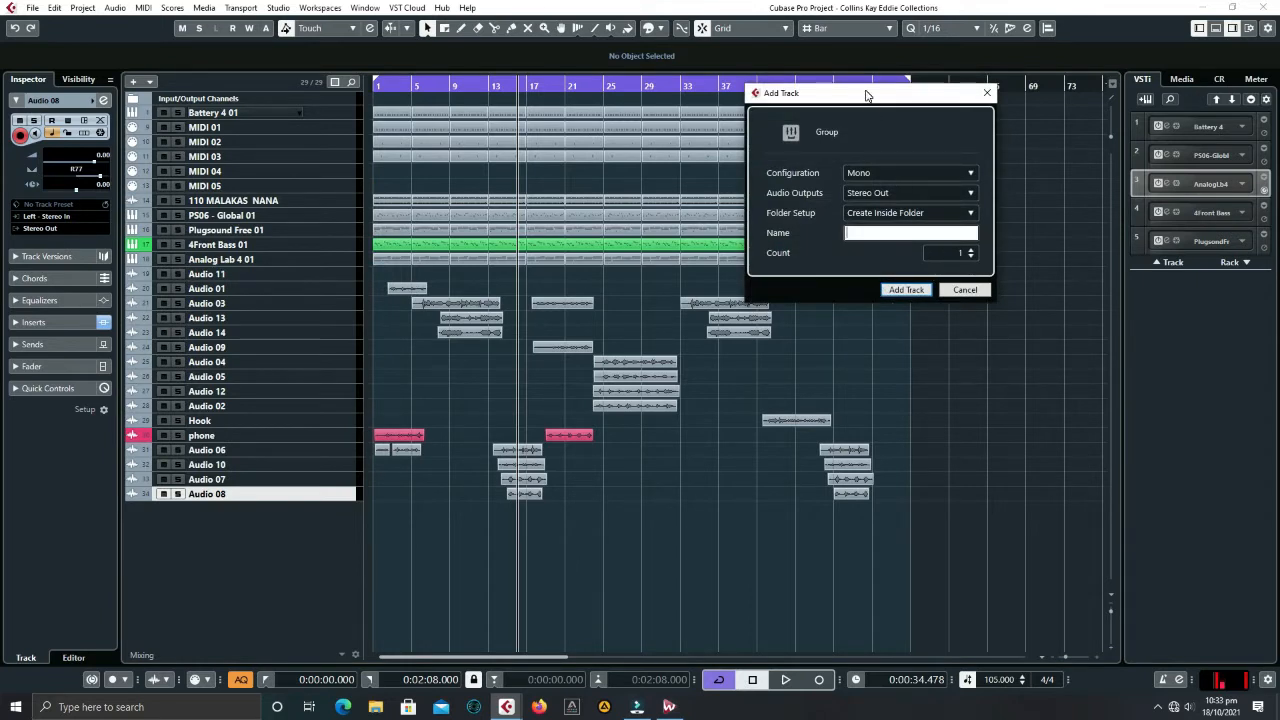
drag(866, 93, 661, 153)
click(738, 230)
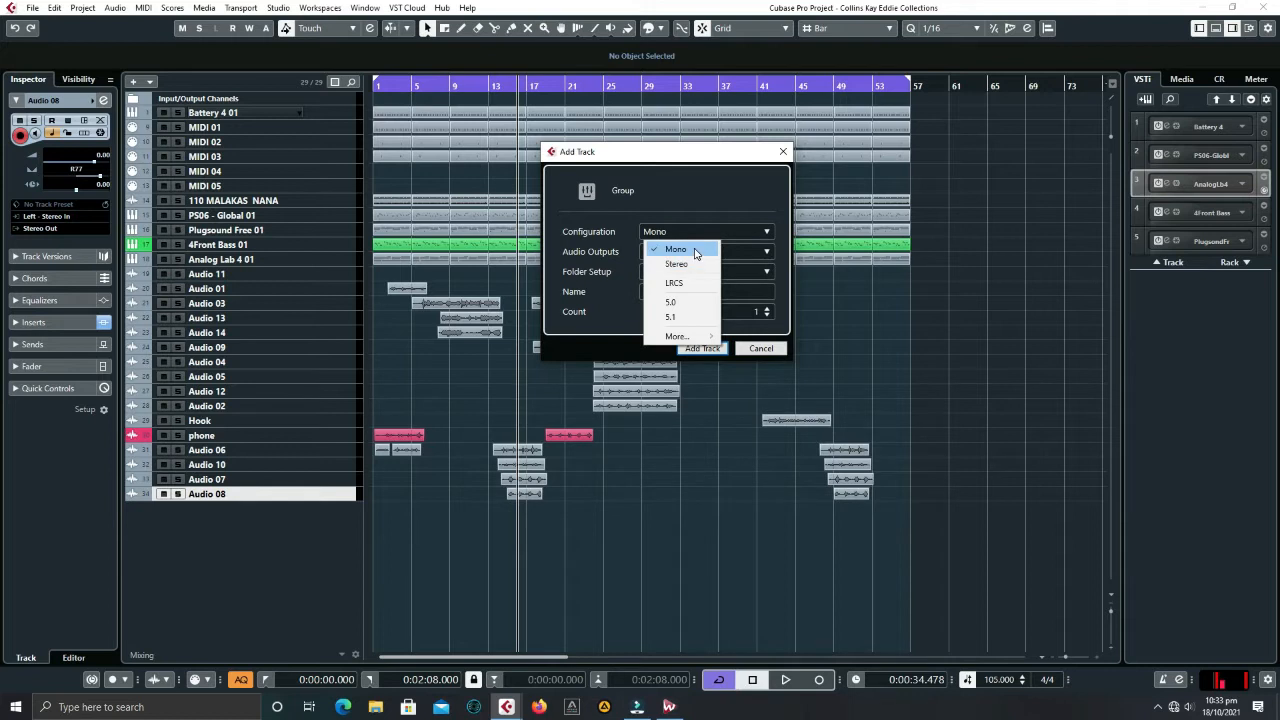
mouse_move(689, 340)
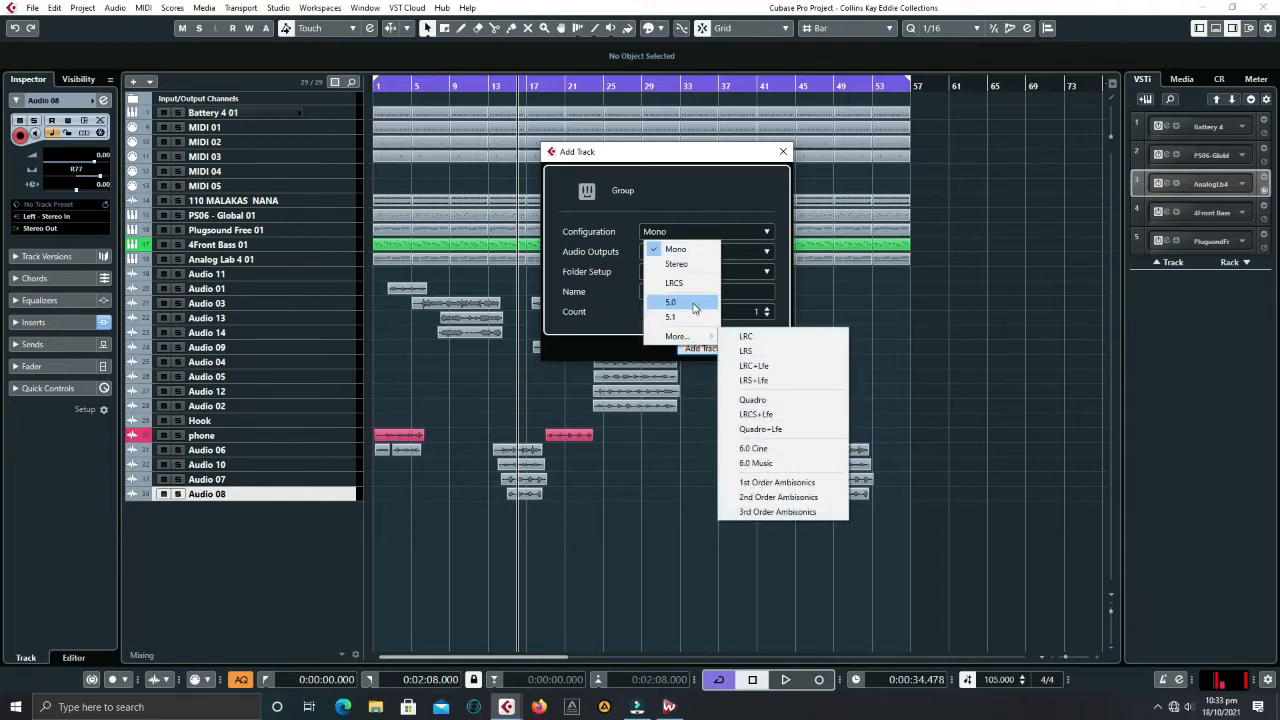
click(690, 266)
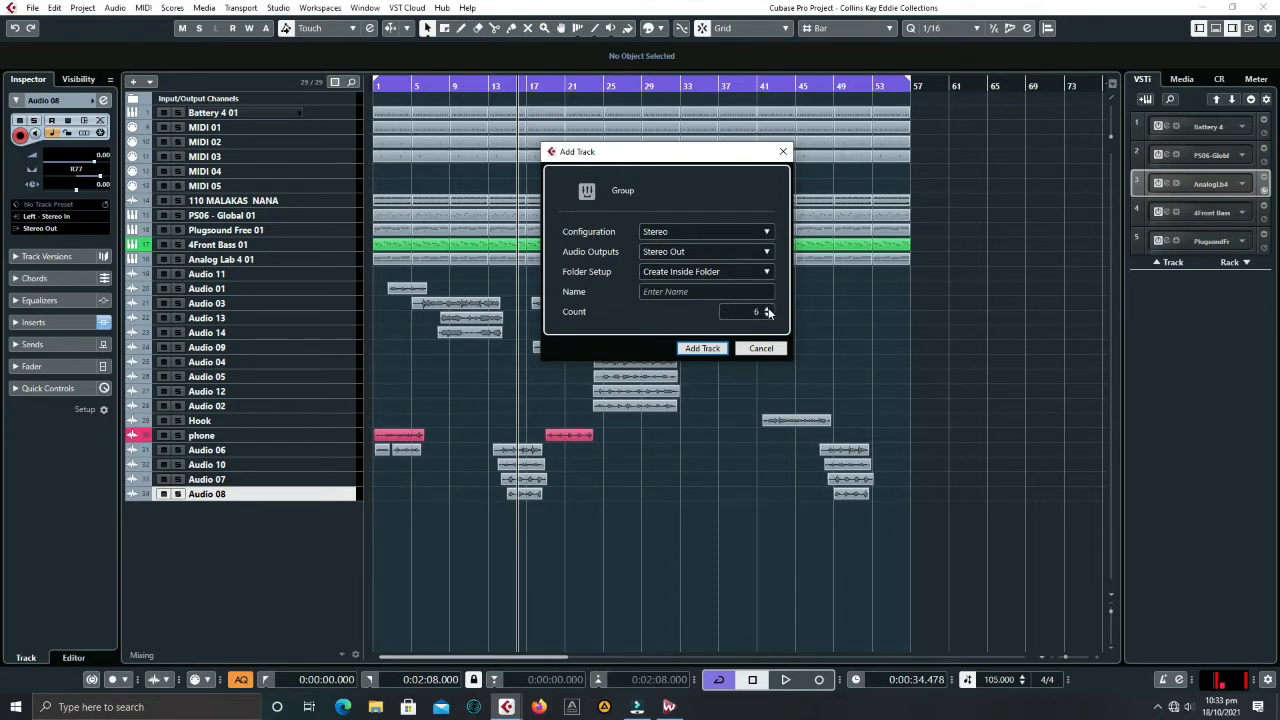
click(701, 348)
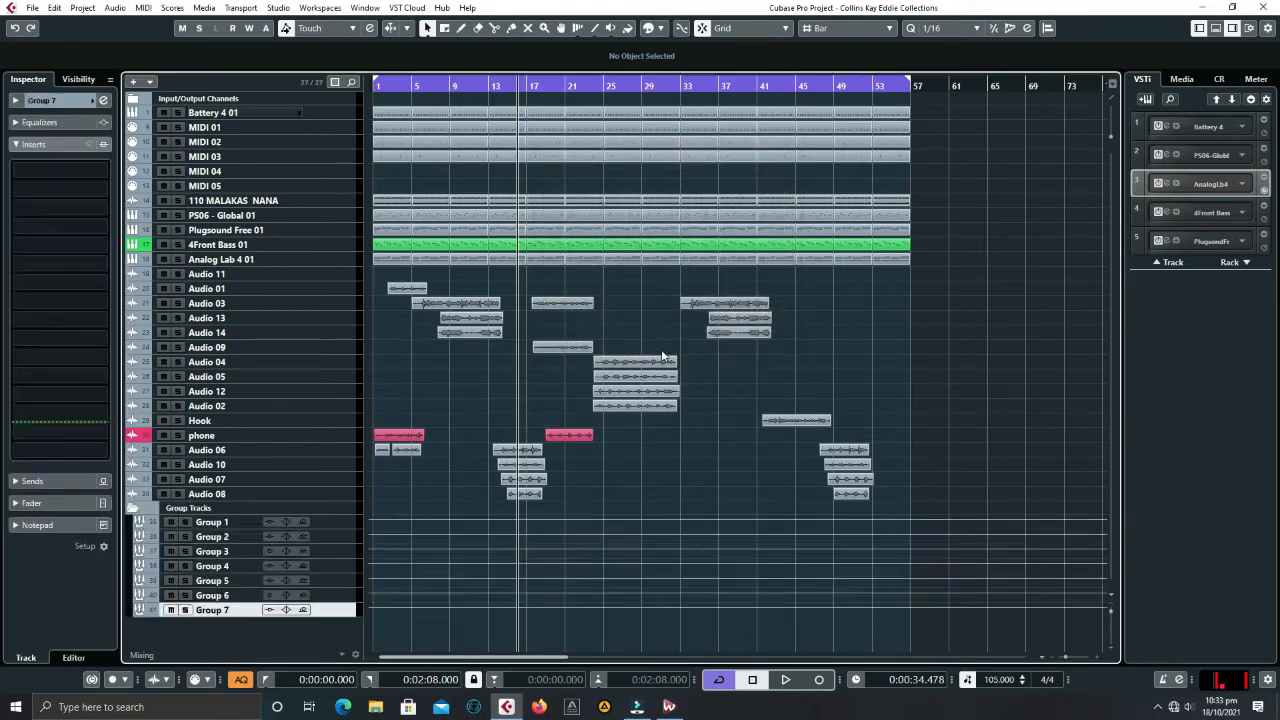
- Select the seven new group tracks one after another, from Group 1 to Group 7, to review them
click(226, 523)
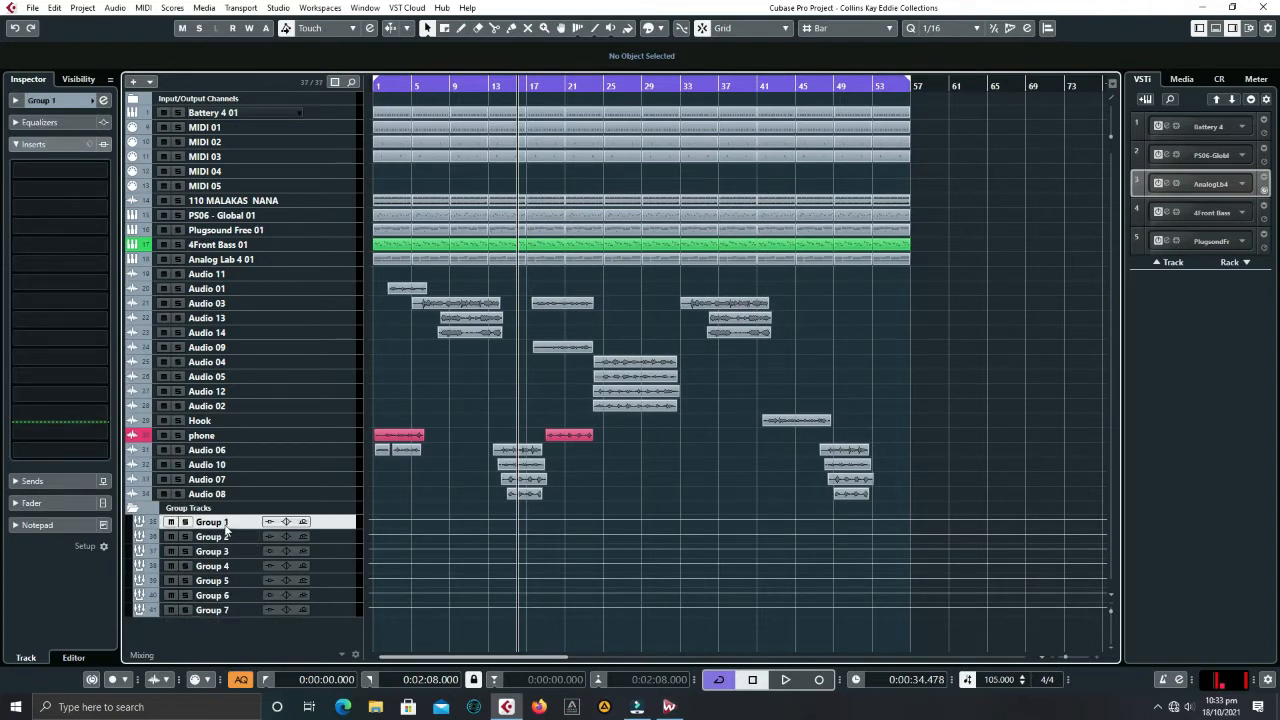
click(222, 537)
click(222, 552)
click(222, 566)
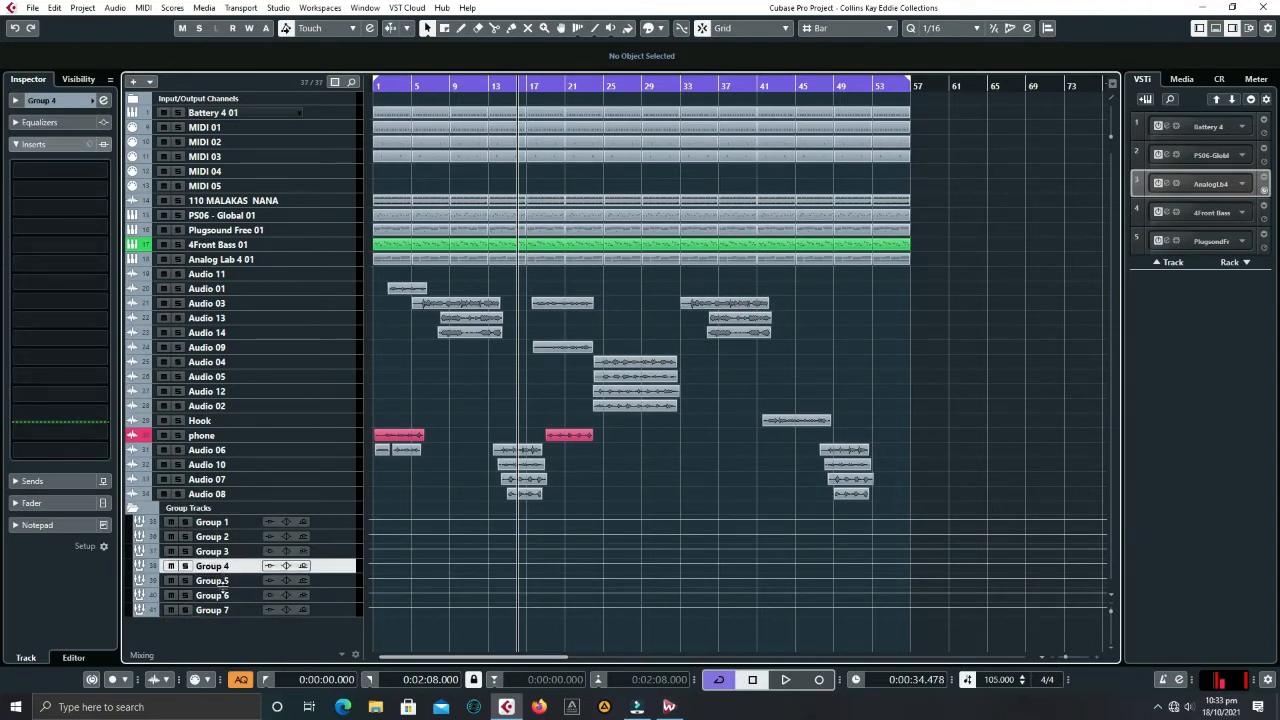
click(224, 581)
click(225, 596)
click(226, 610)
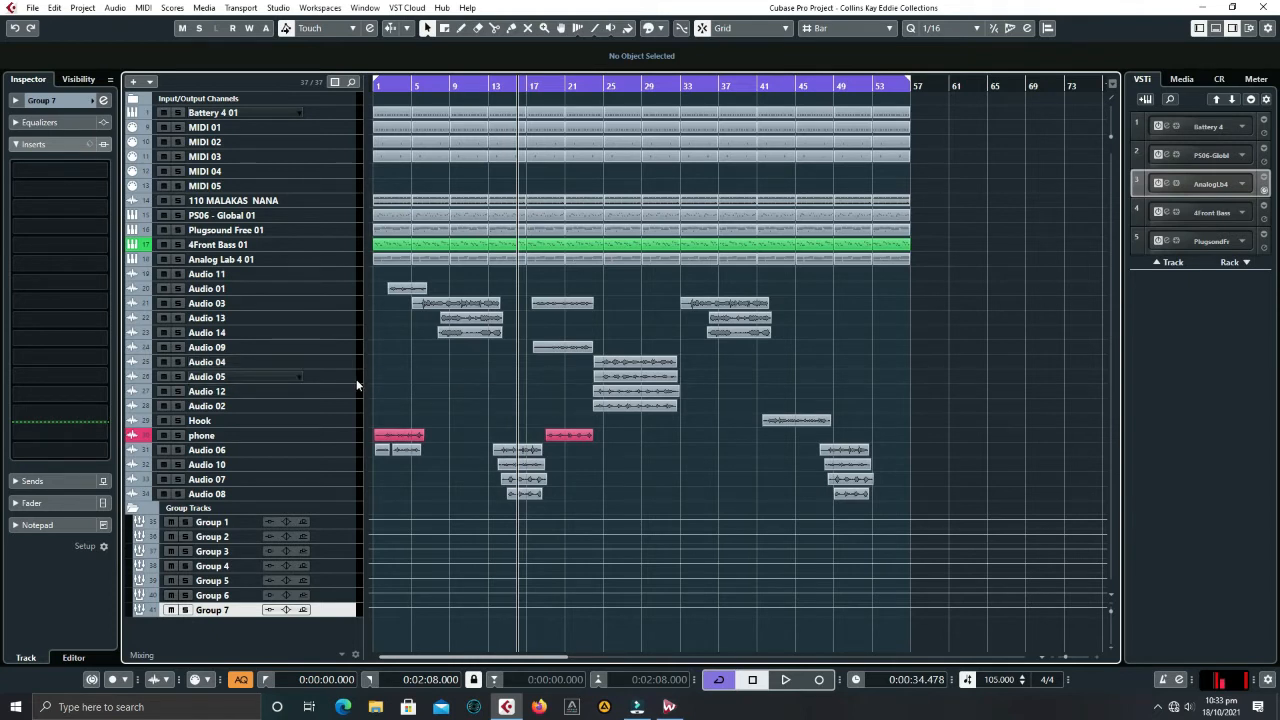
- Rename the Group 1 track as Voc and check the channels briefly in the MixConsole
double_click(223, 523)
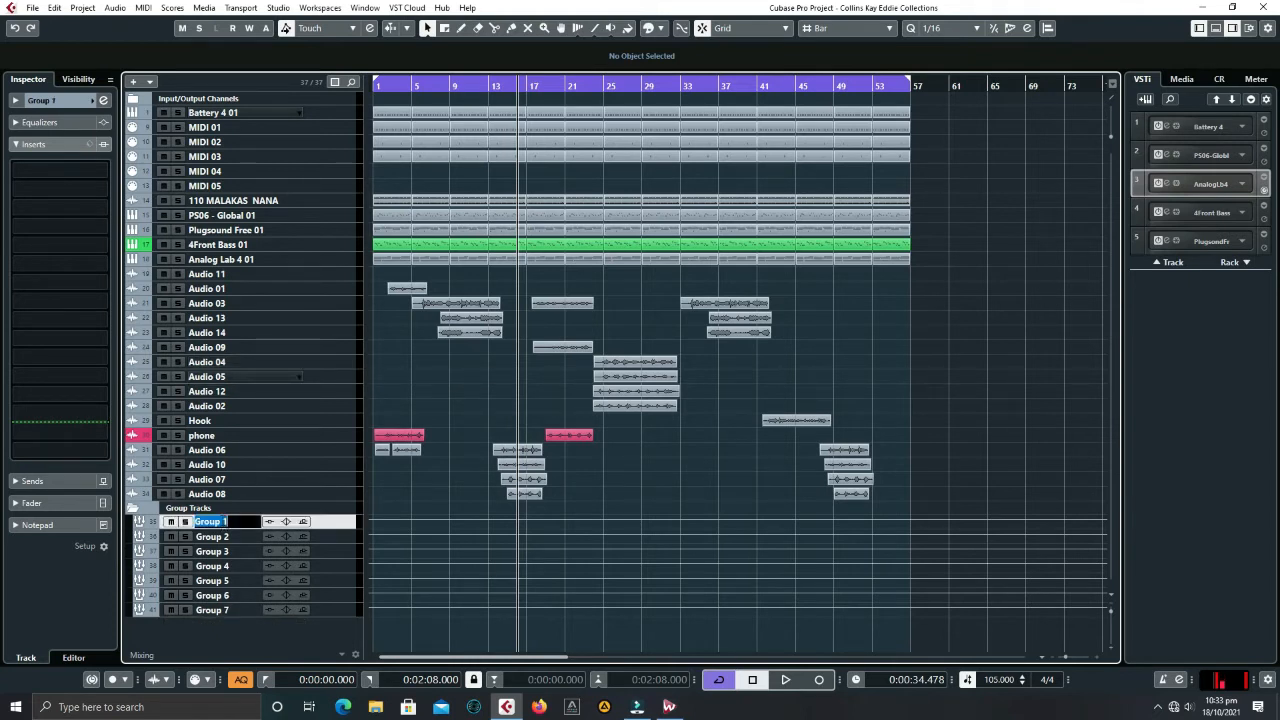
text(Vox)
key(Return)
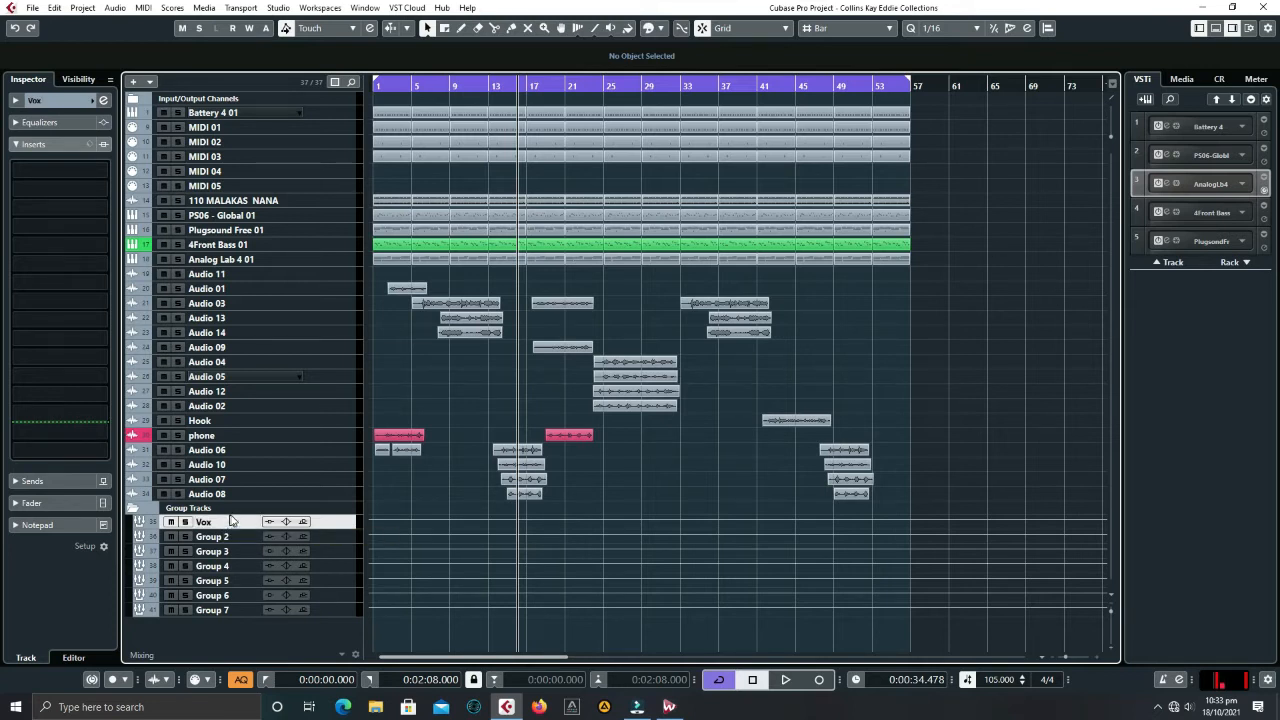
double_click(230, 521)
click(240, 518)
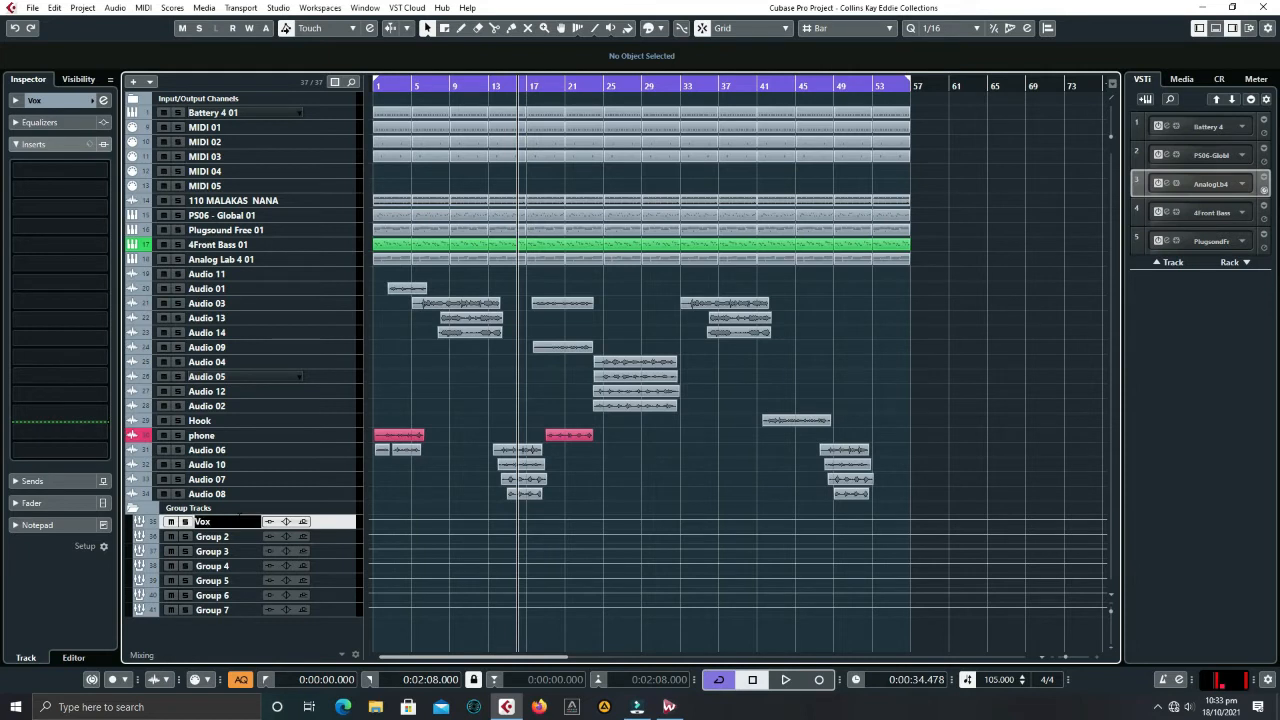
key(Return)
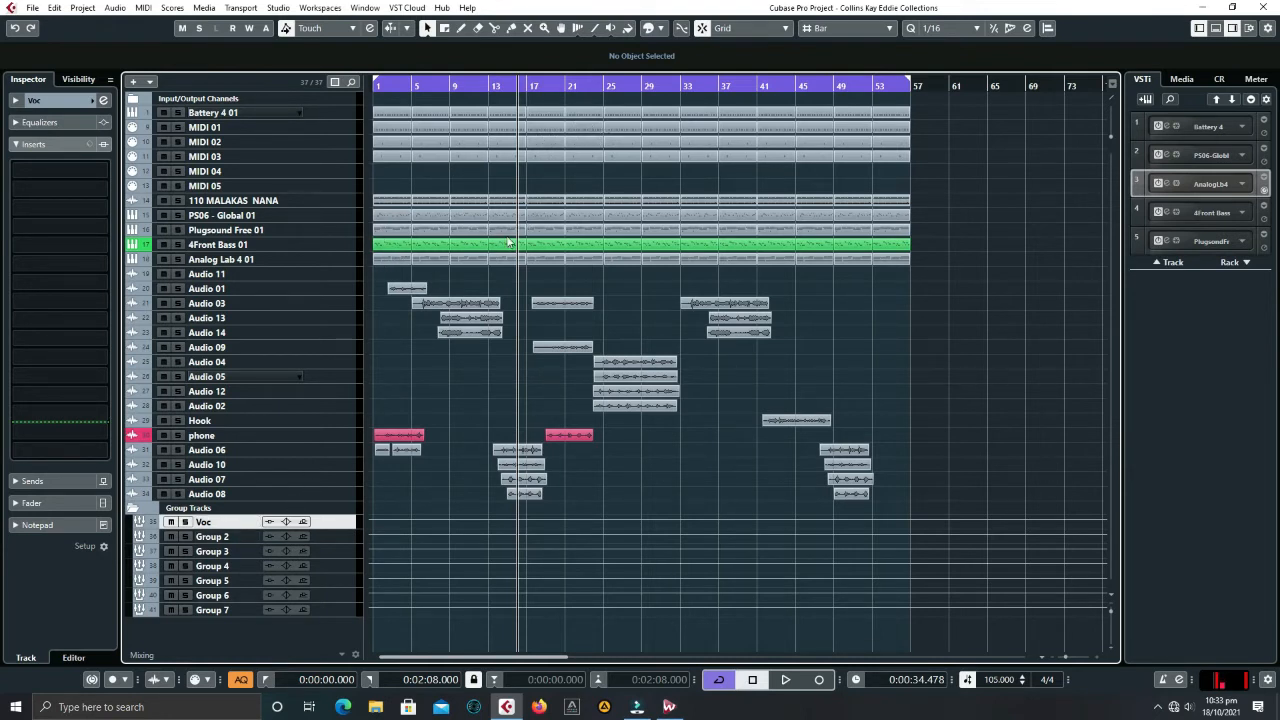
key(F3)
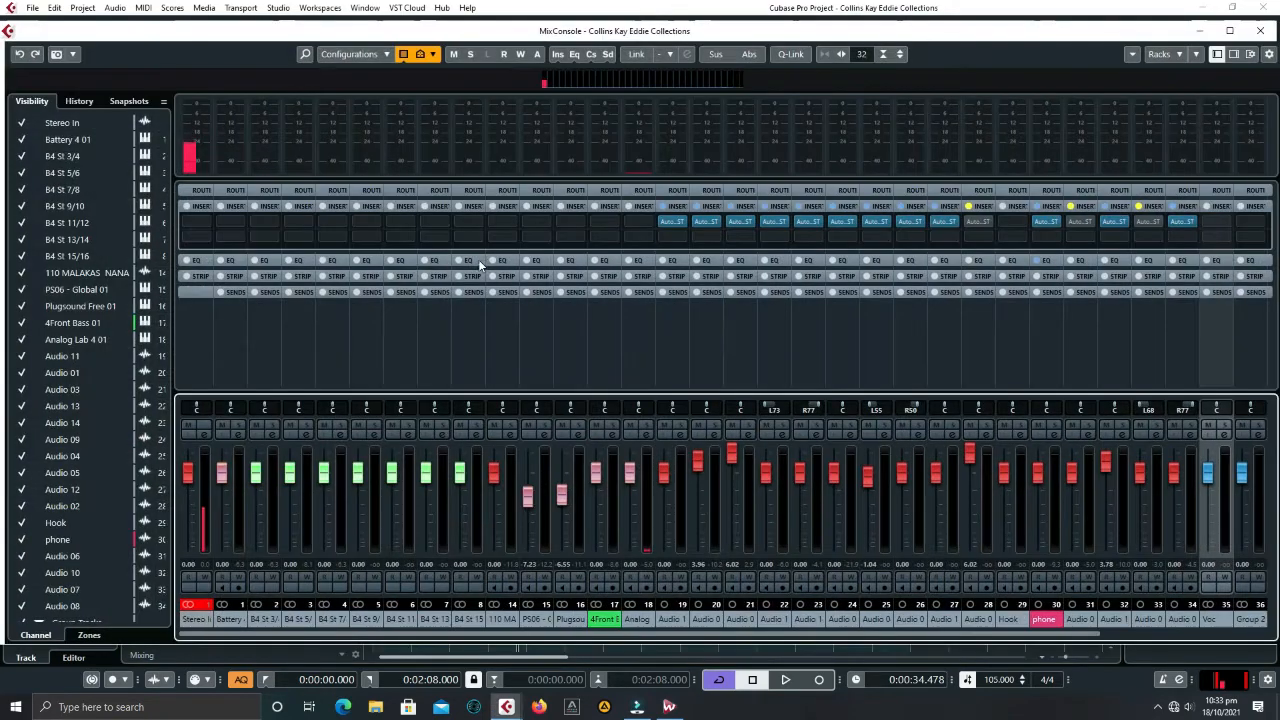
key(F3)
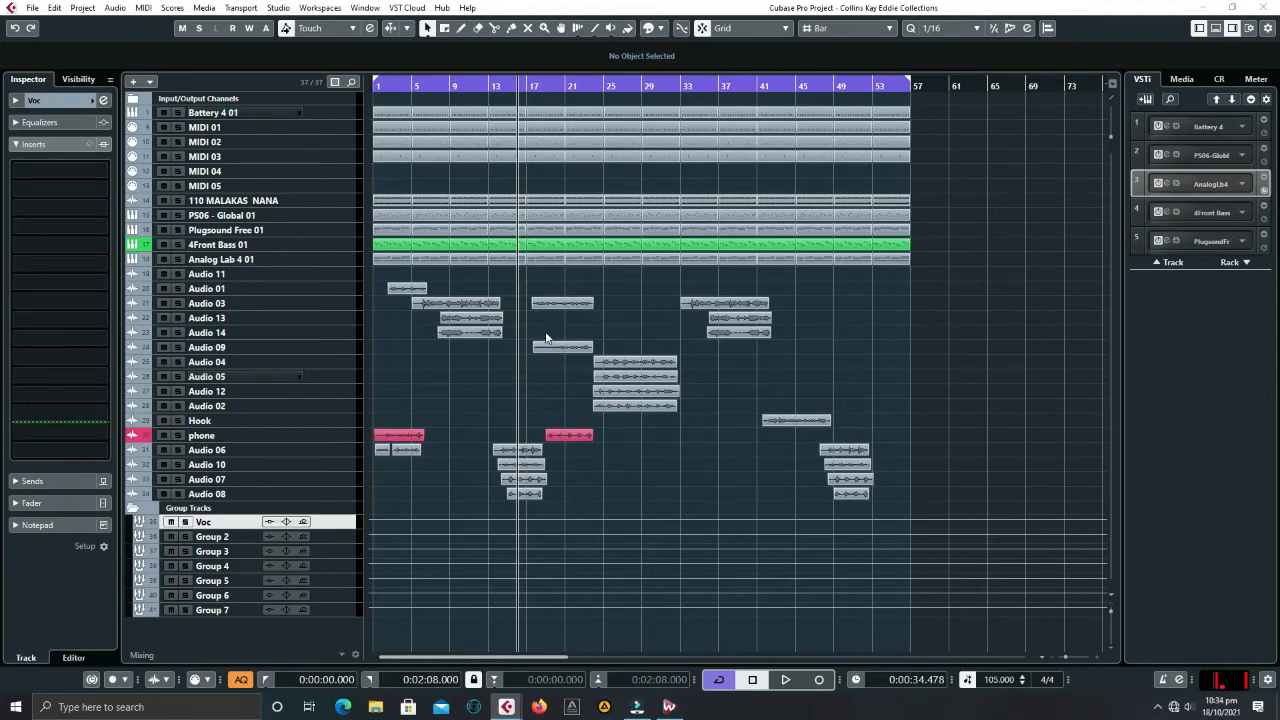
- Rename the Group 2 track as Bvg and the Group 3 track as Keys
double_click(211, 537)
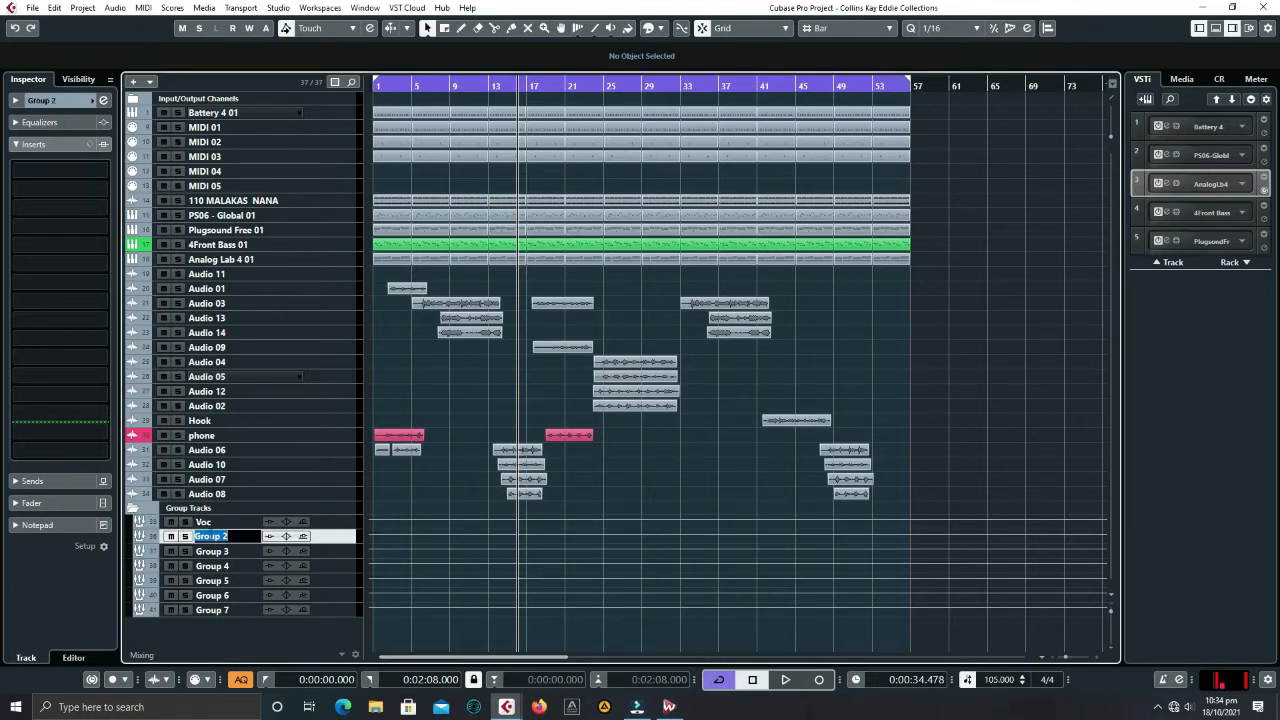
text(Bvg)
key(Return)
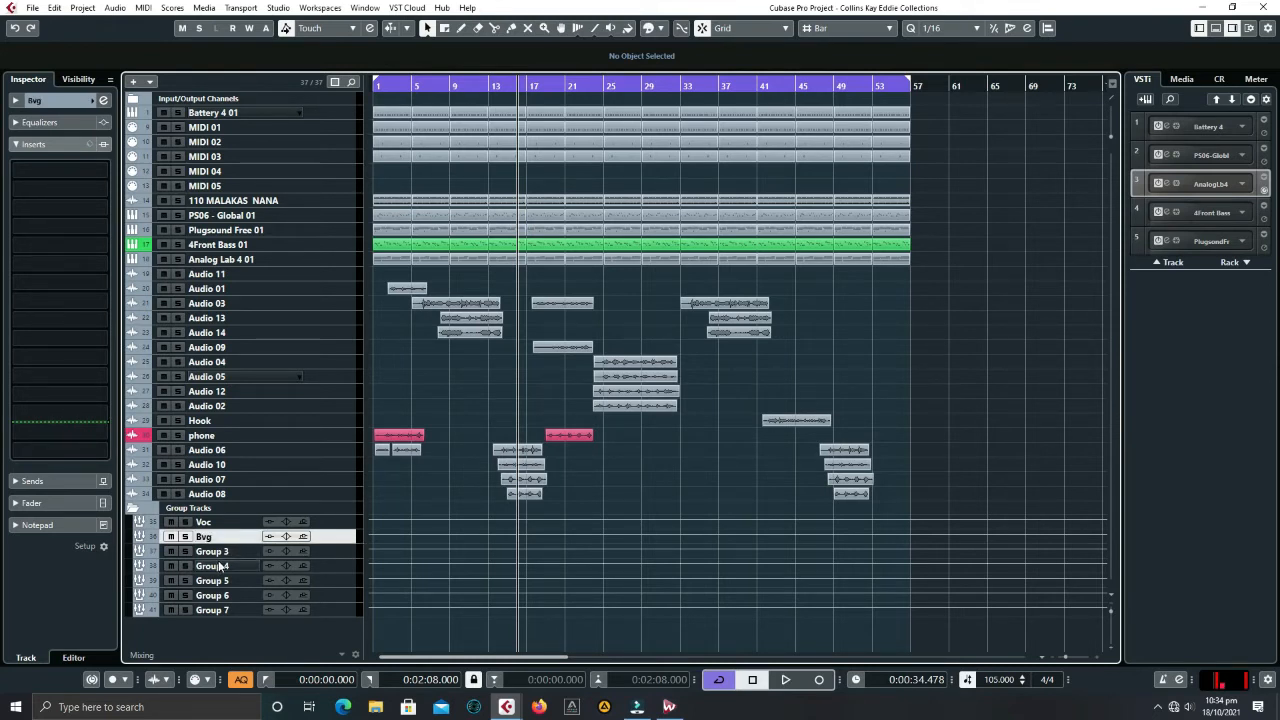
double_click(222, 555)
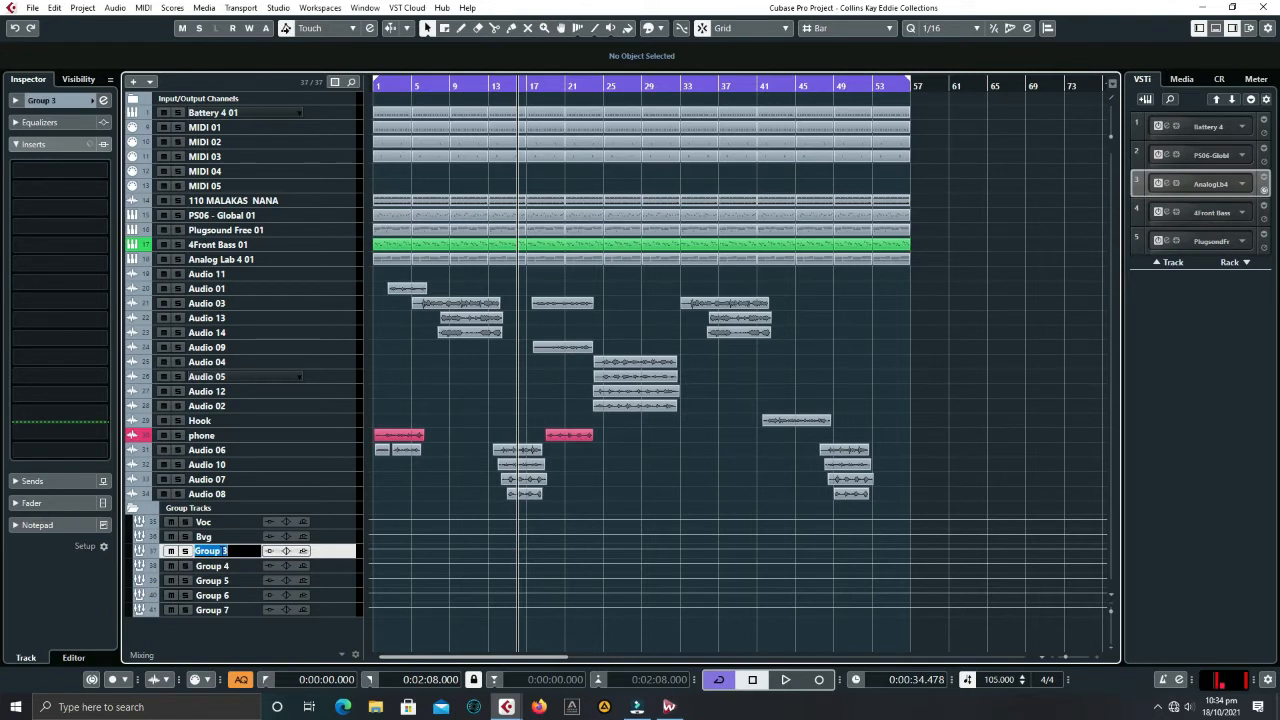
text(Keys)
key(Return)
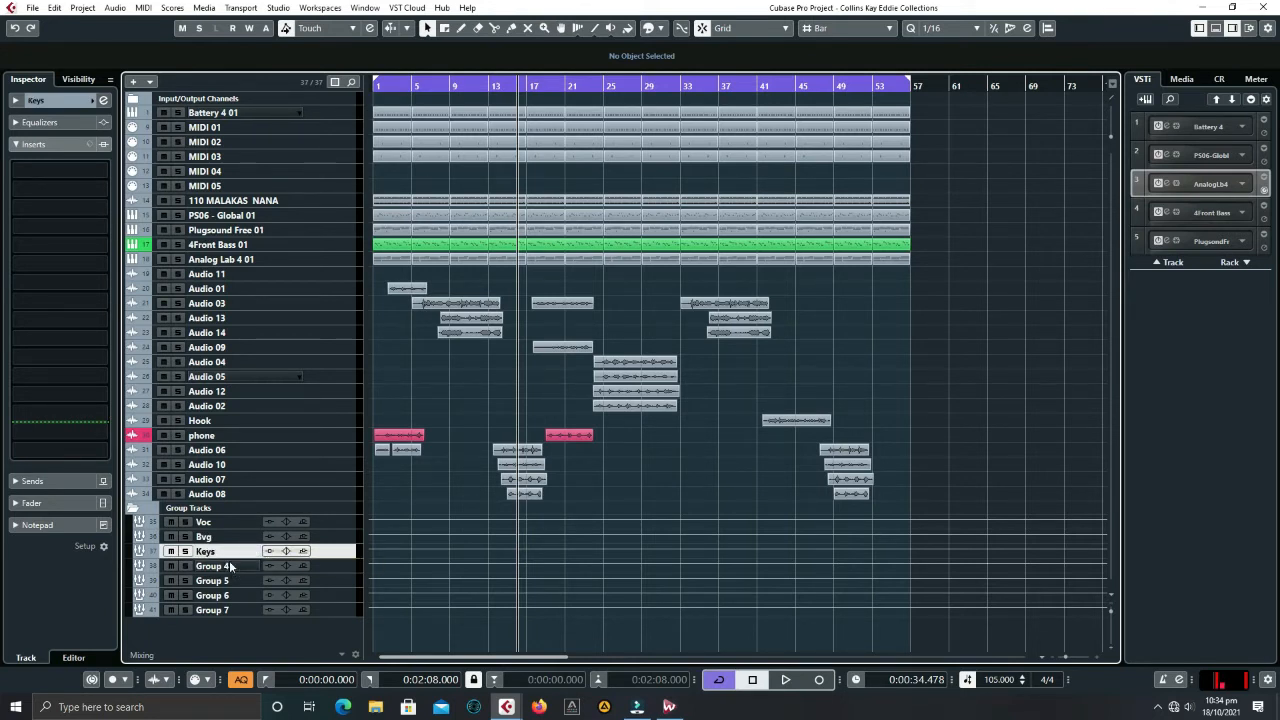
- Rename the Group 4 track as Drums and the Group 5 track as Bass
double_click(230, 567)
text(Drums)
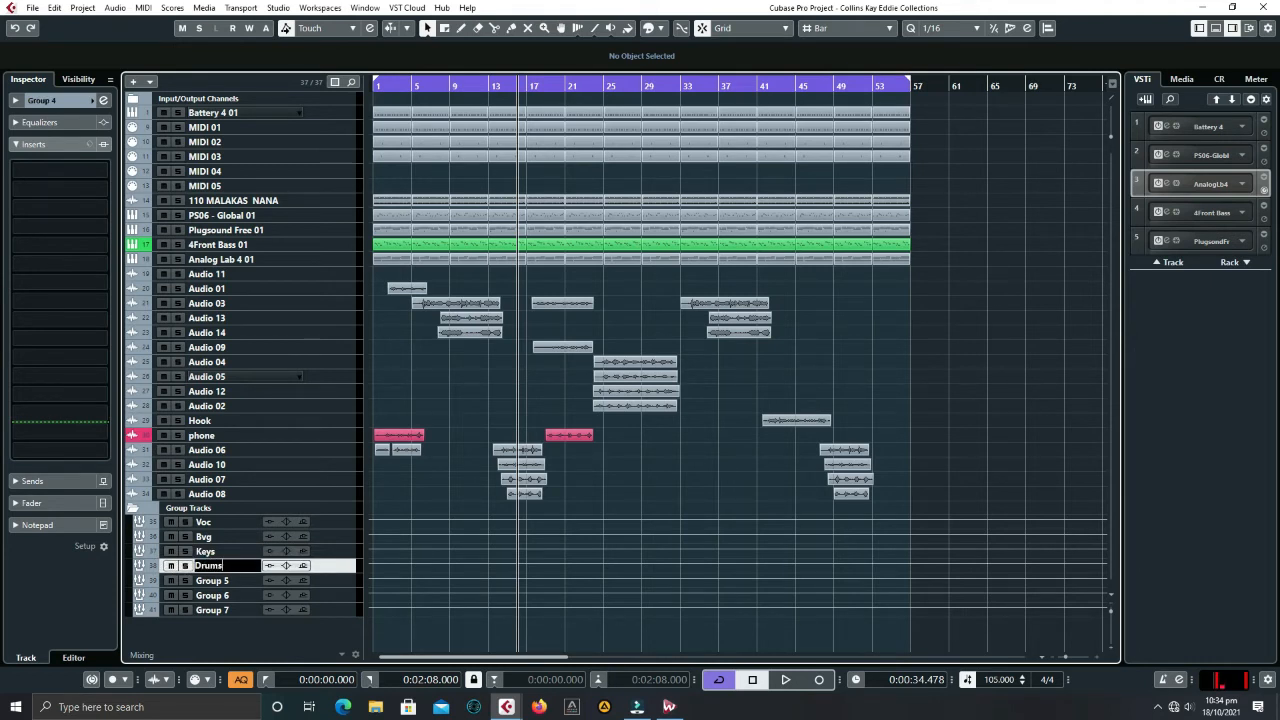
key(Return)
double_click(212, 581)
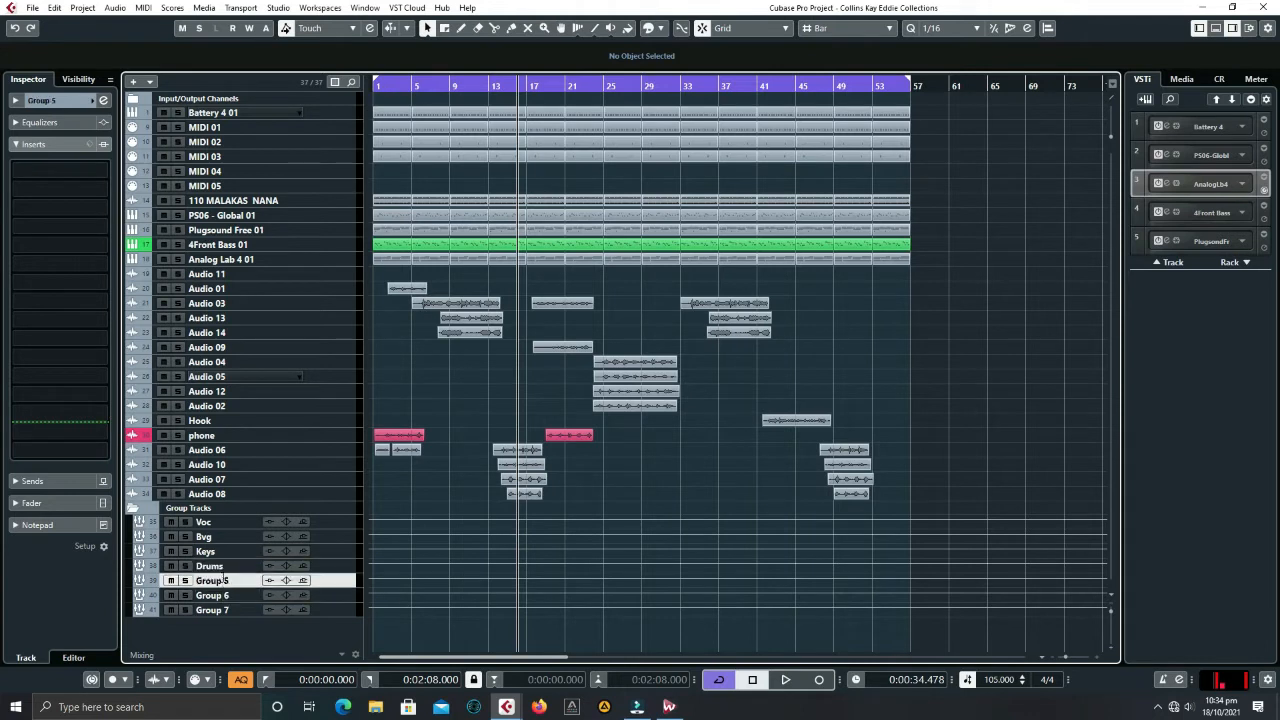
text(Bass)
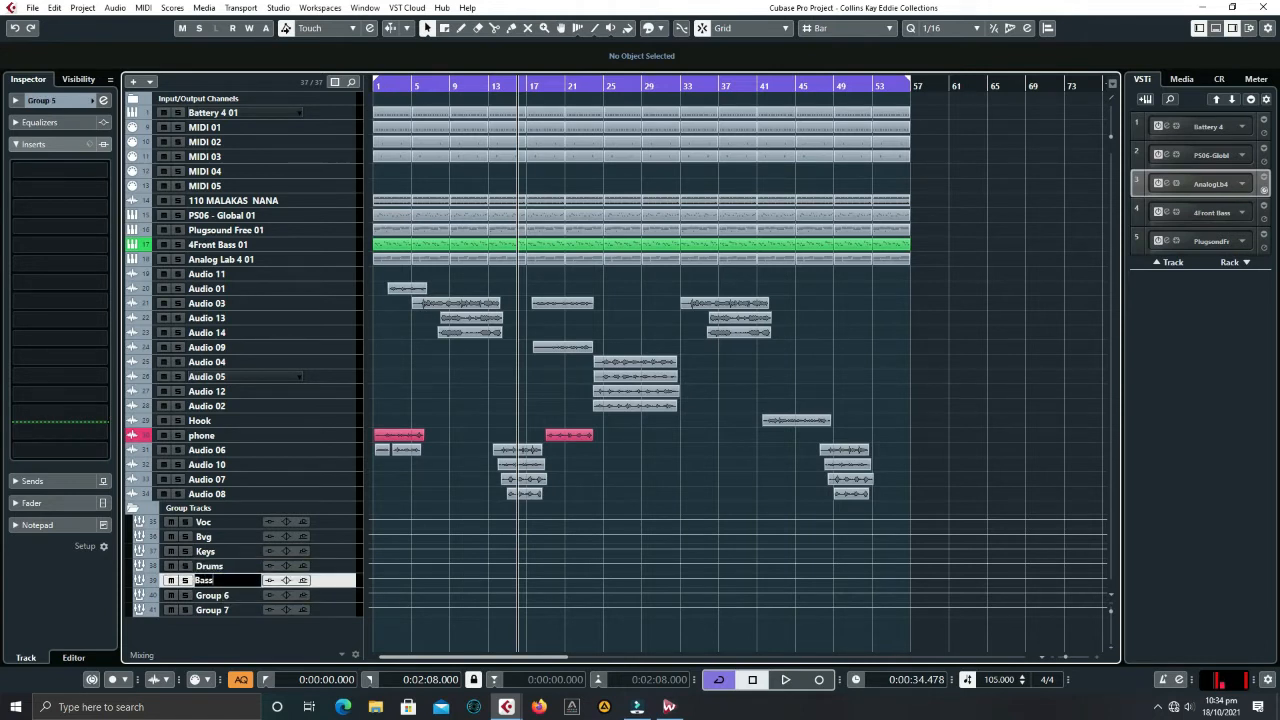
key(Return)
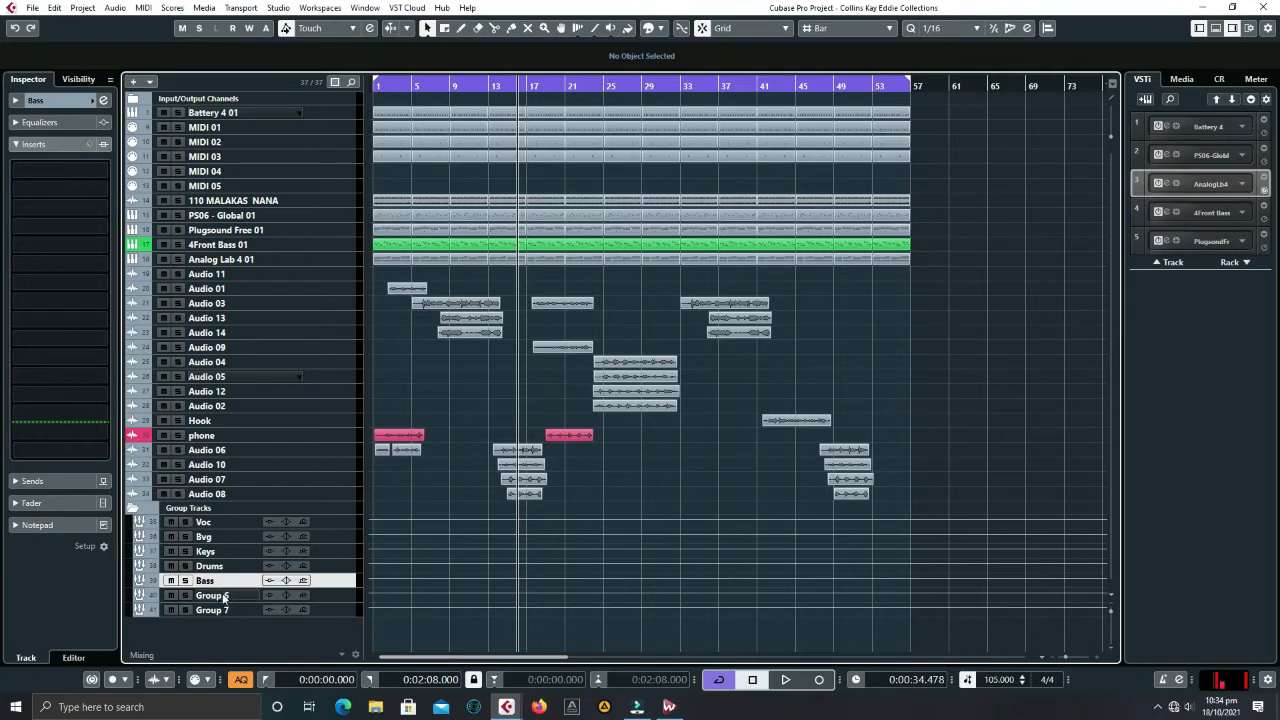
- Rename the Group 6 track as Percusion and the Group 7 track as 2Buss
double_click(211, 595)
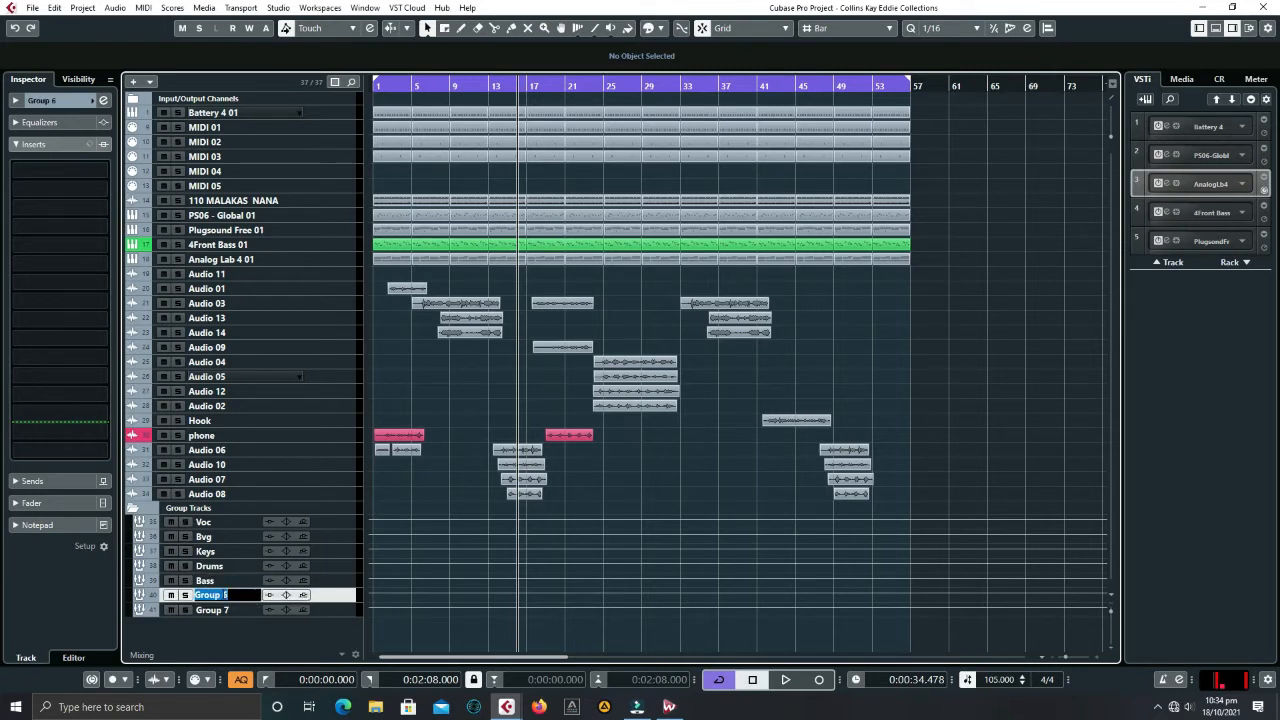
text(Percusion)
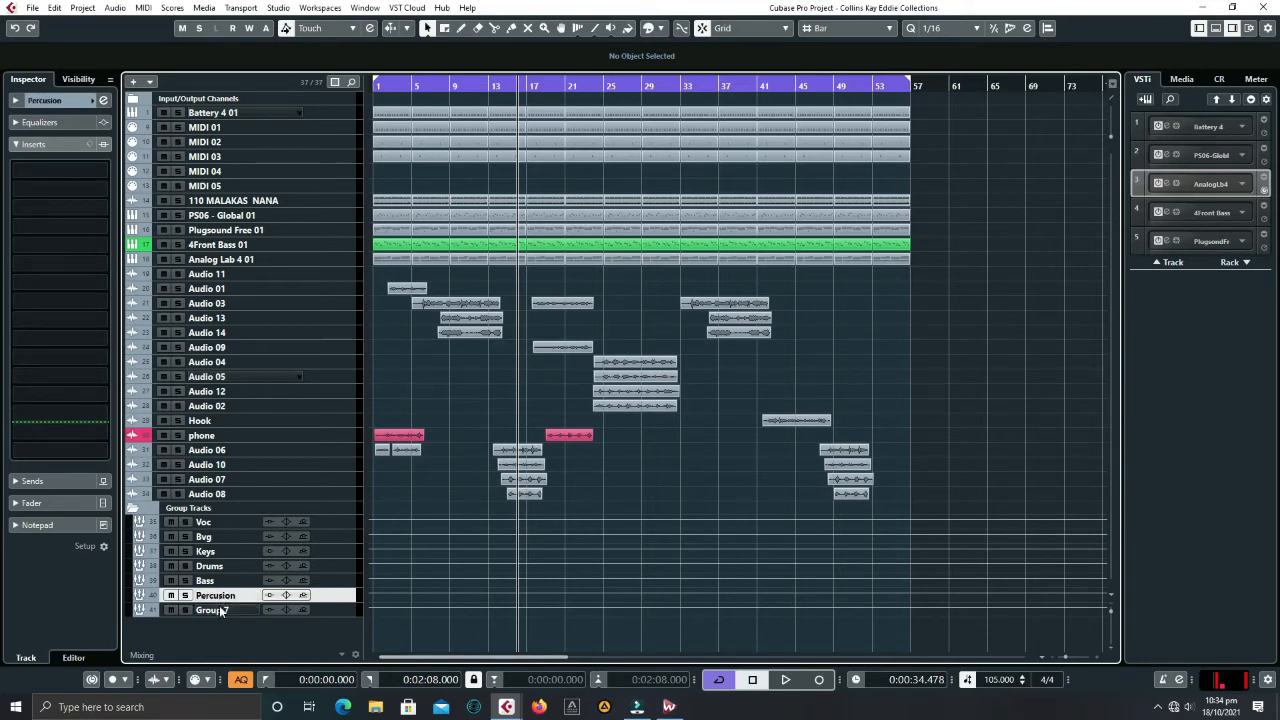
key(Tab)
text(2)
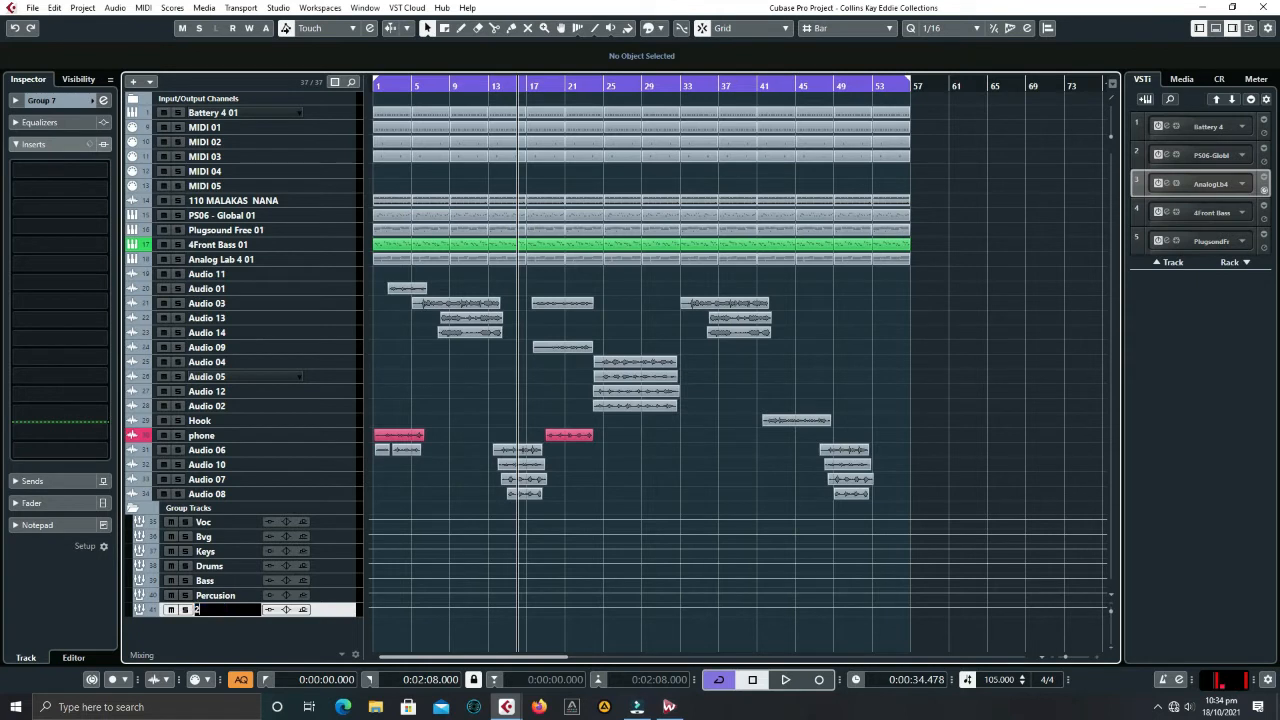
text(Buss)
key(Return)
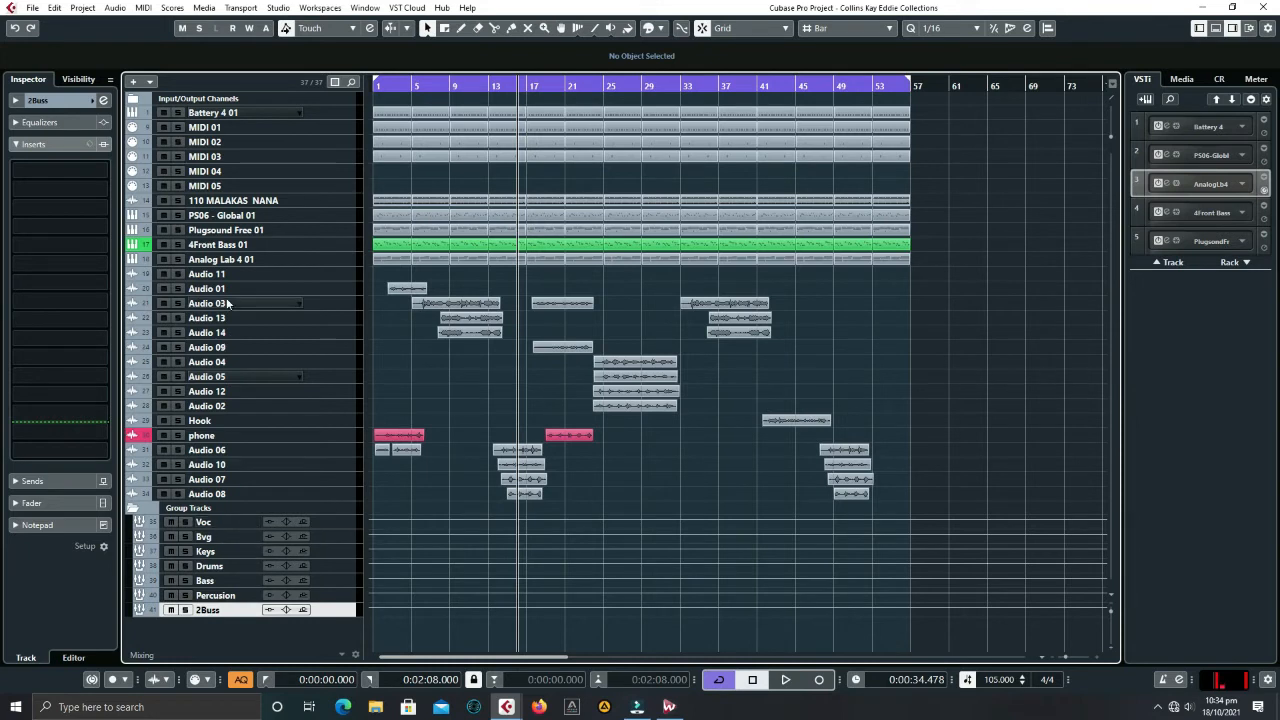
- Go through the renamed group tracks one by one from Voc to Percusion, and again from Voc to Bass
click(219, 522)
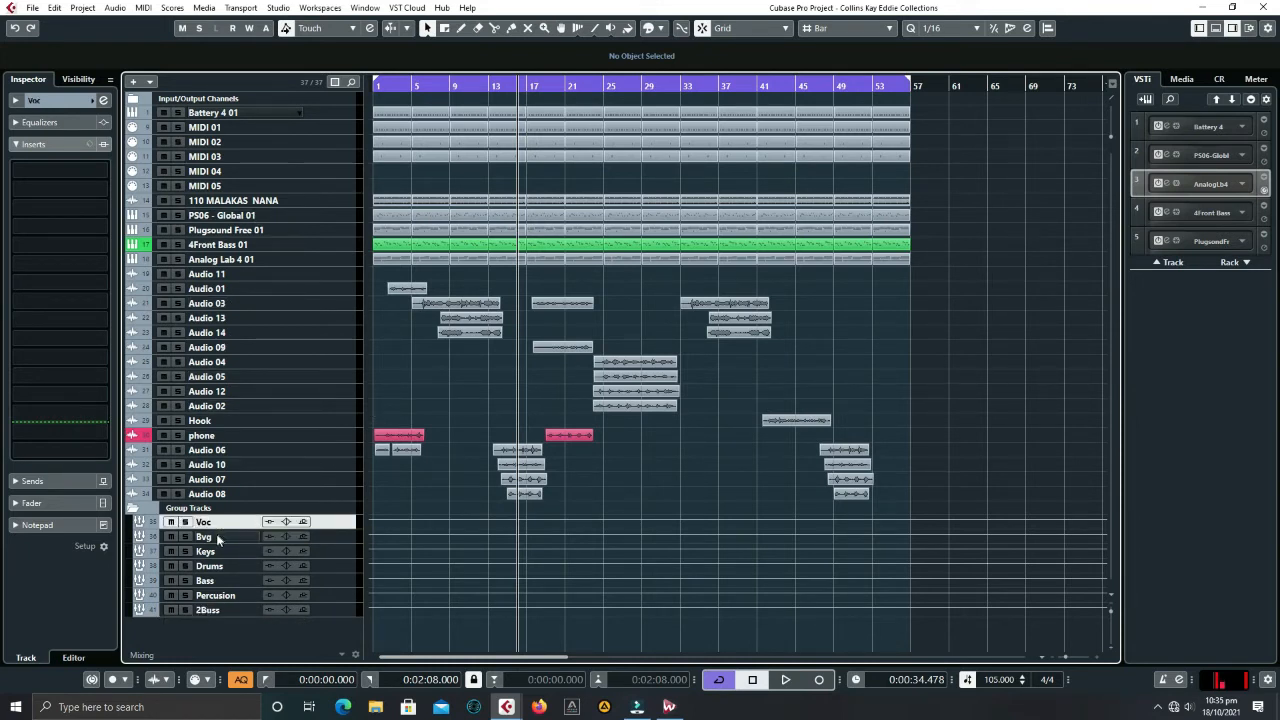
click(216, 538)
click(218, 553)
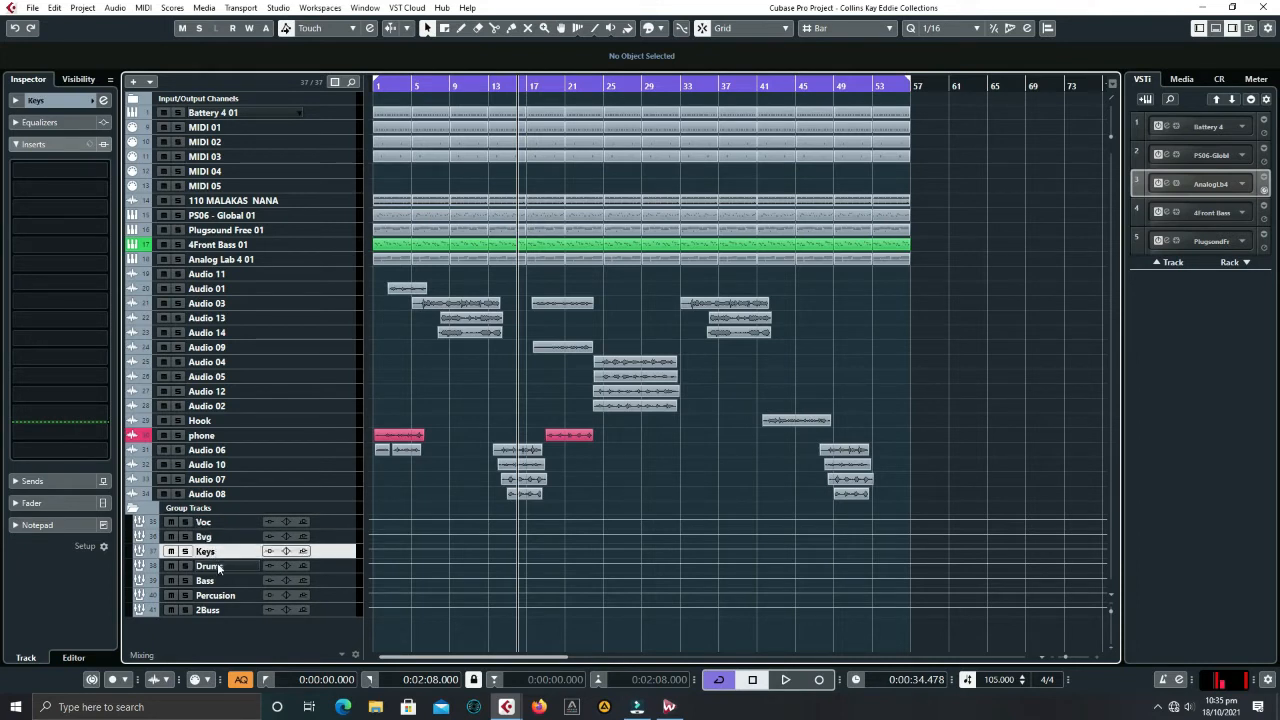
click(219, 567)
click(217, 581)
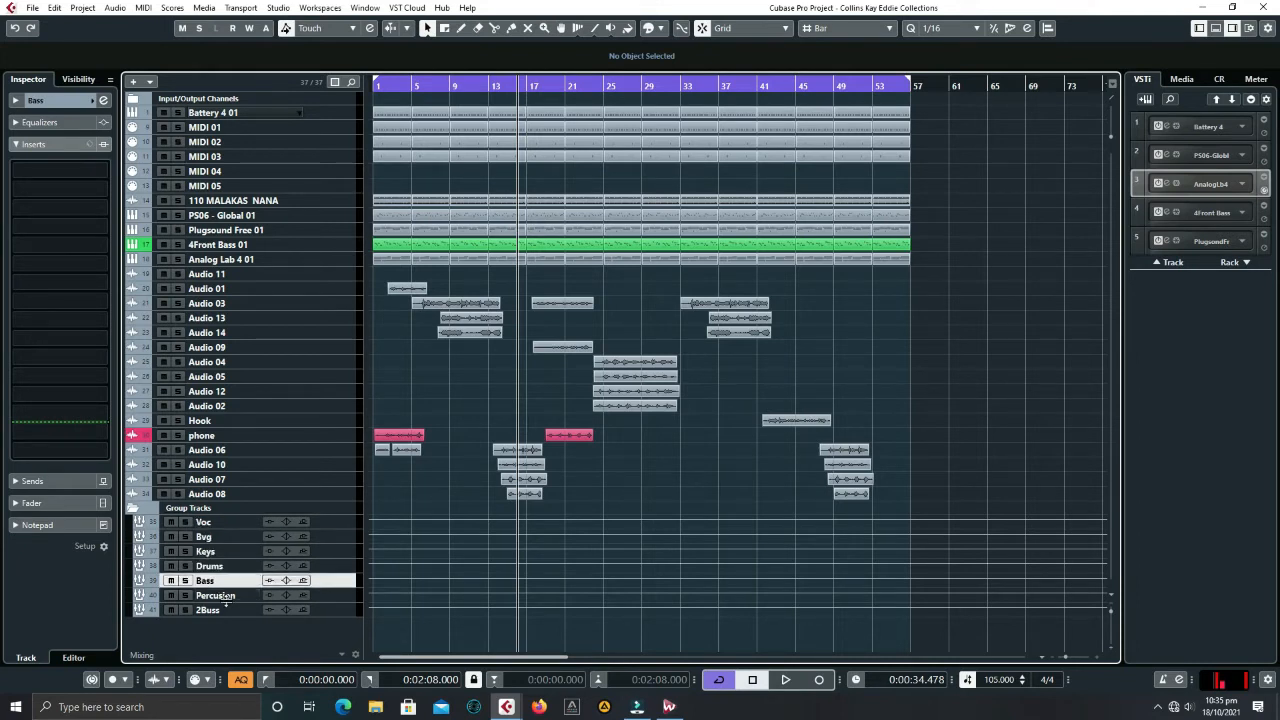
click(224, 597)
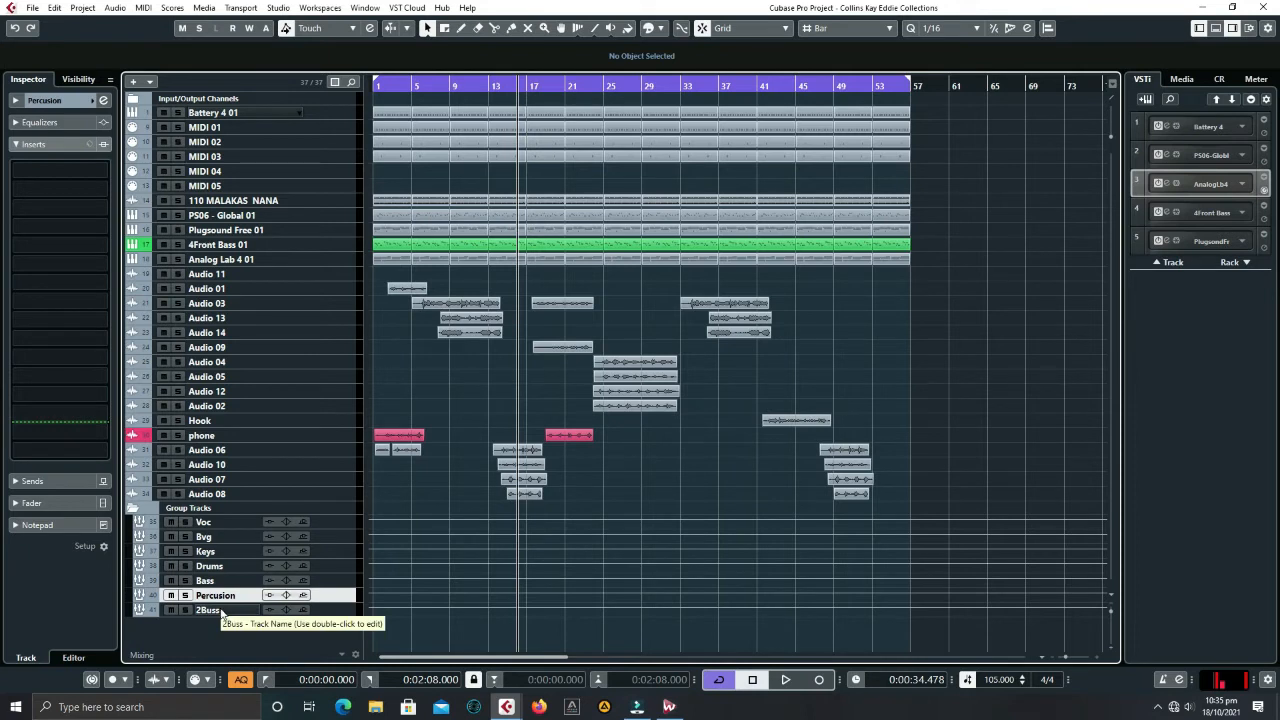
click(217, 526)
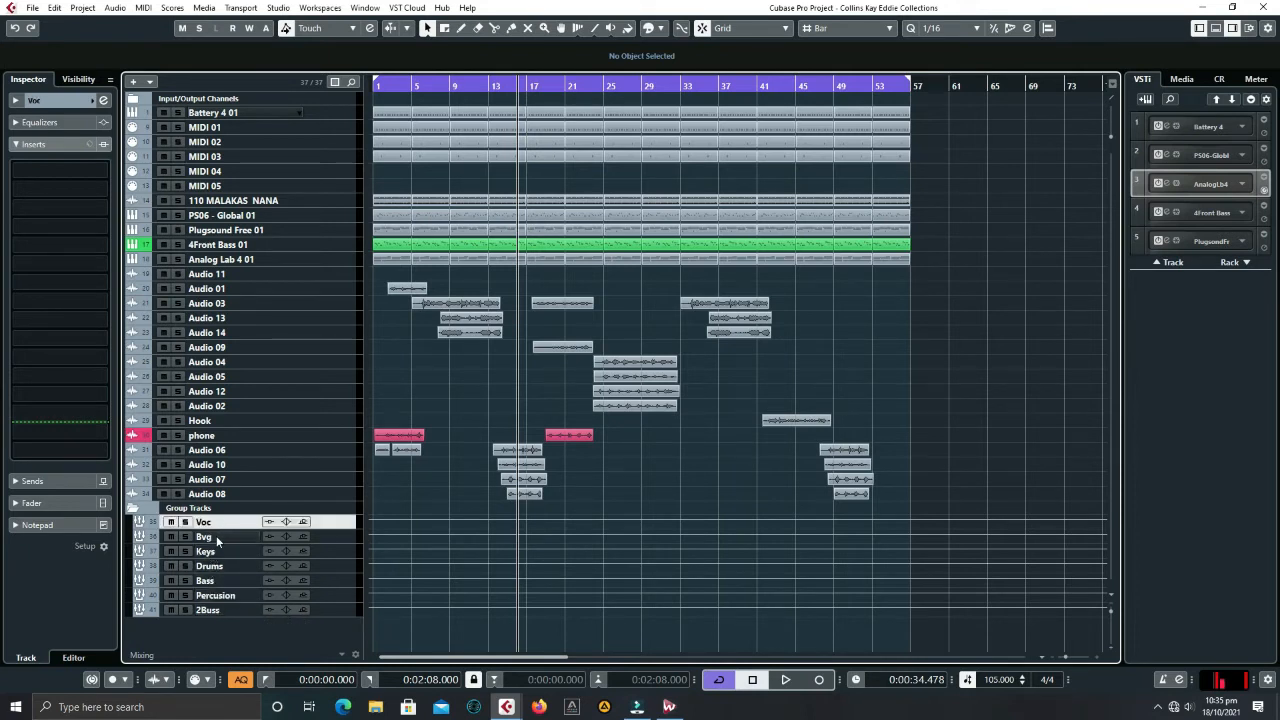
click(216, 537)
click(215, 551)
click(215, 566)
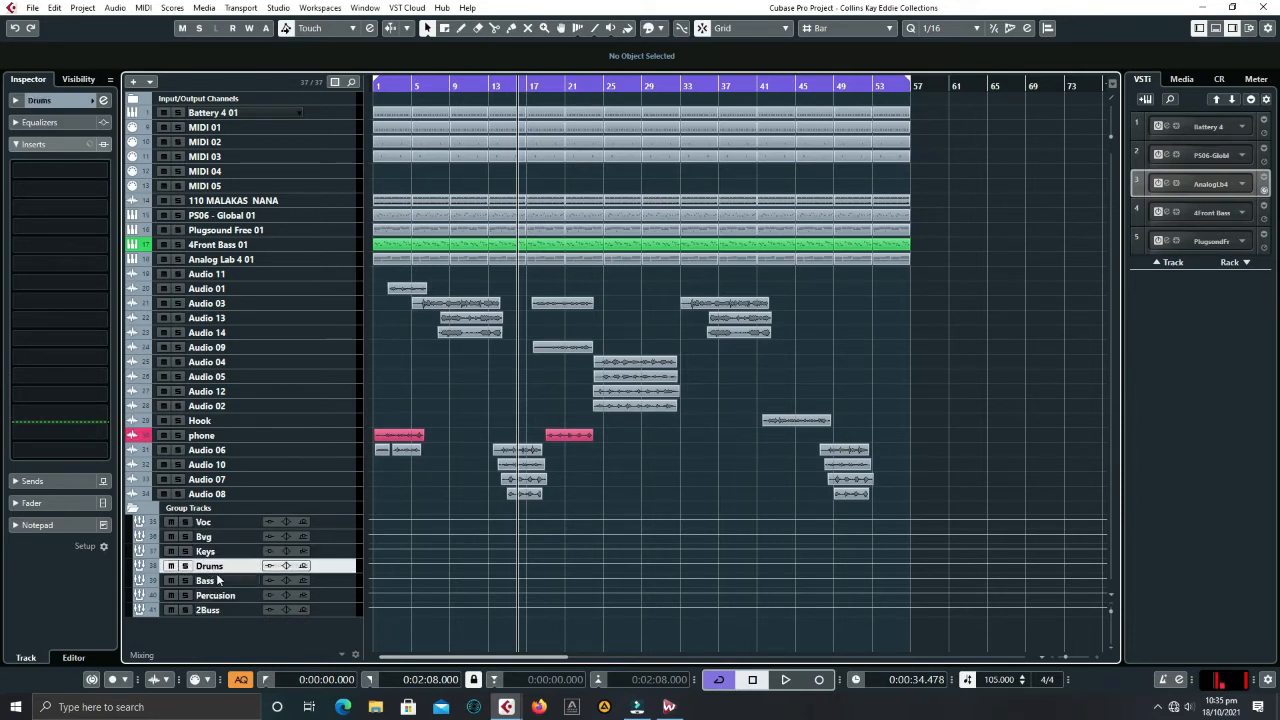
click(218, 580)
- Expand the basic track settings in the Inspector and examine the output routing of each group track from Voc to 2Buss
click(65, 100)
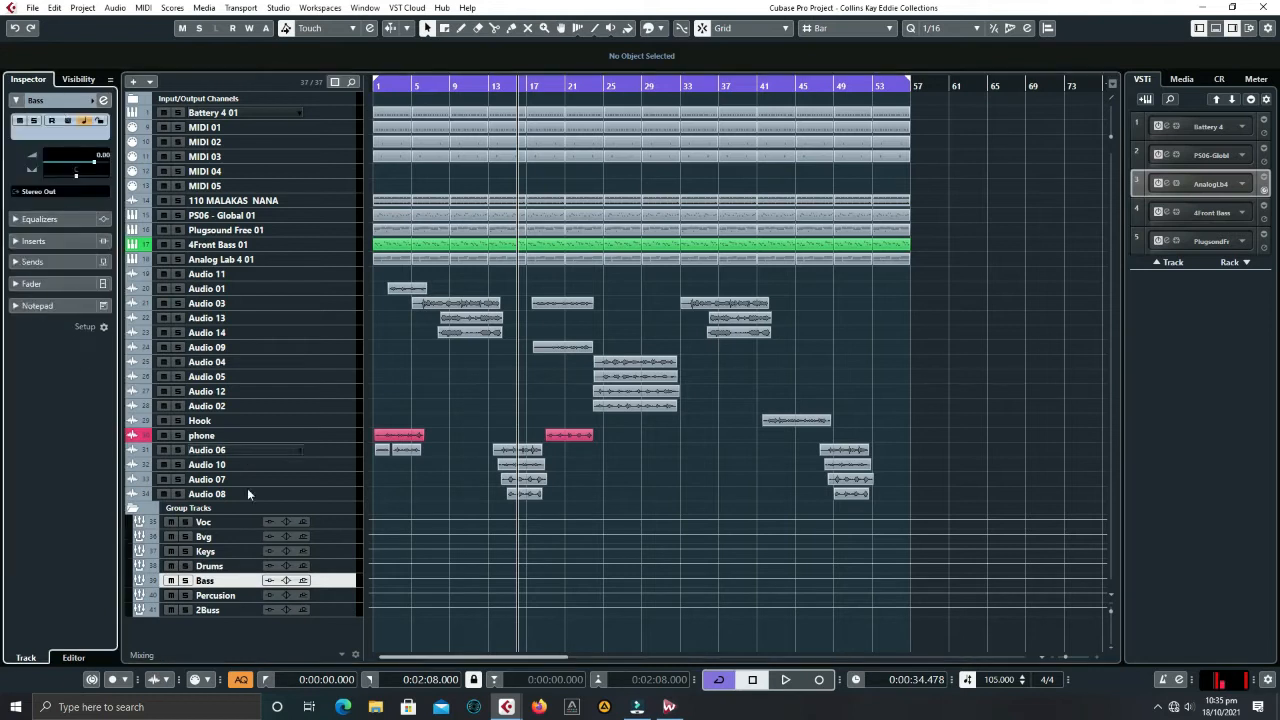
click(215, 523)
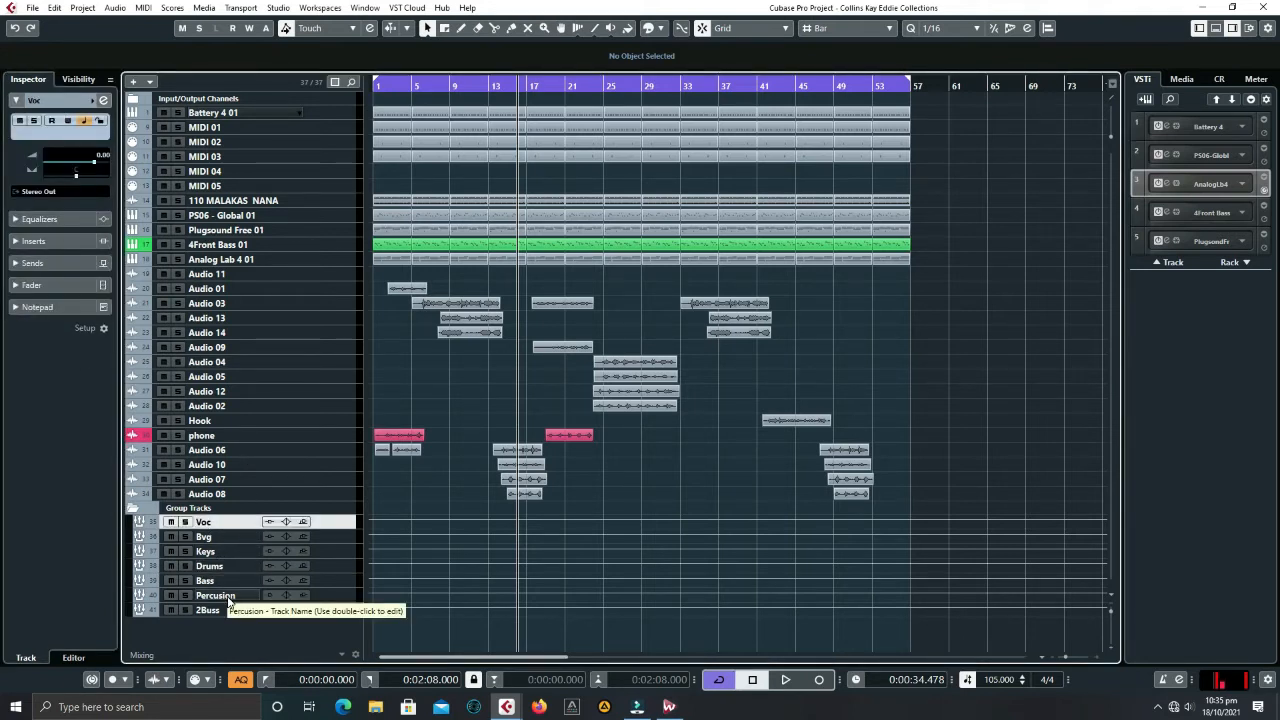
click(205, 537)
click(208, 552)
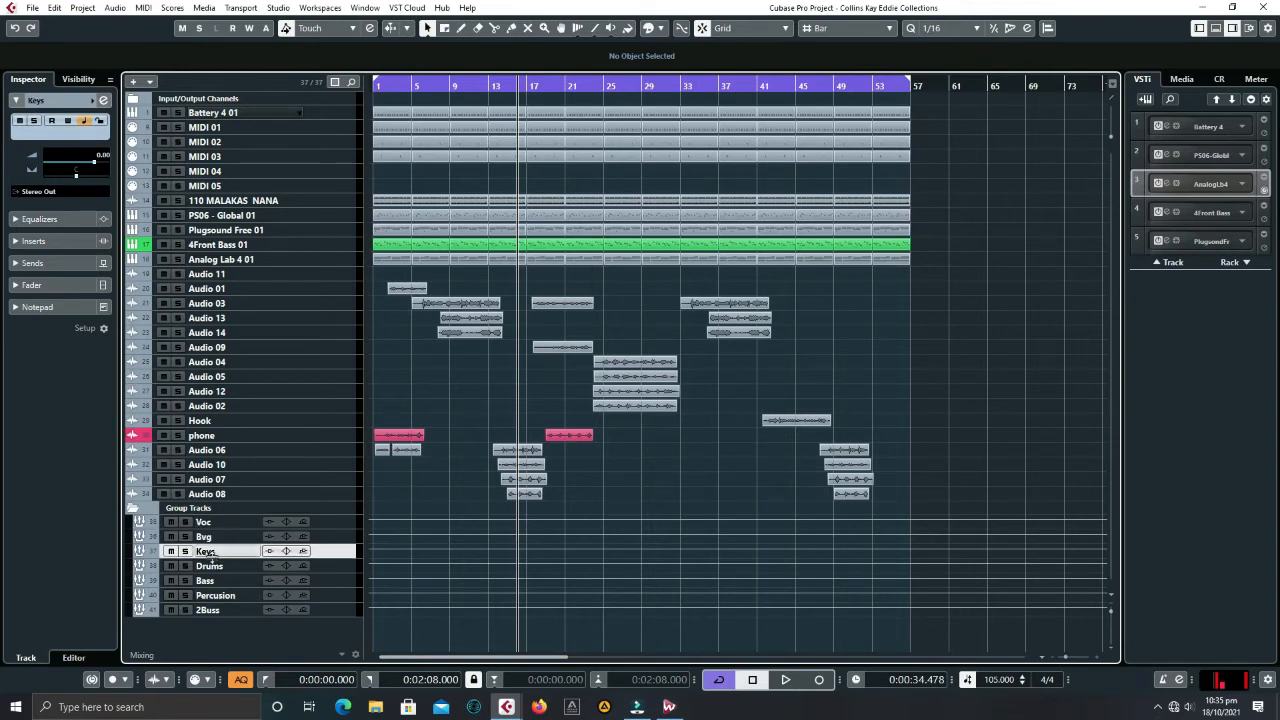
click(209, 566)
click(205, 581)
click(214, 596)
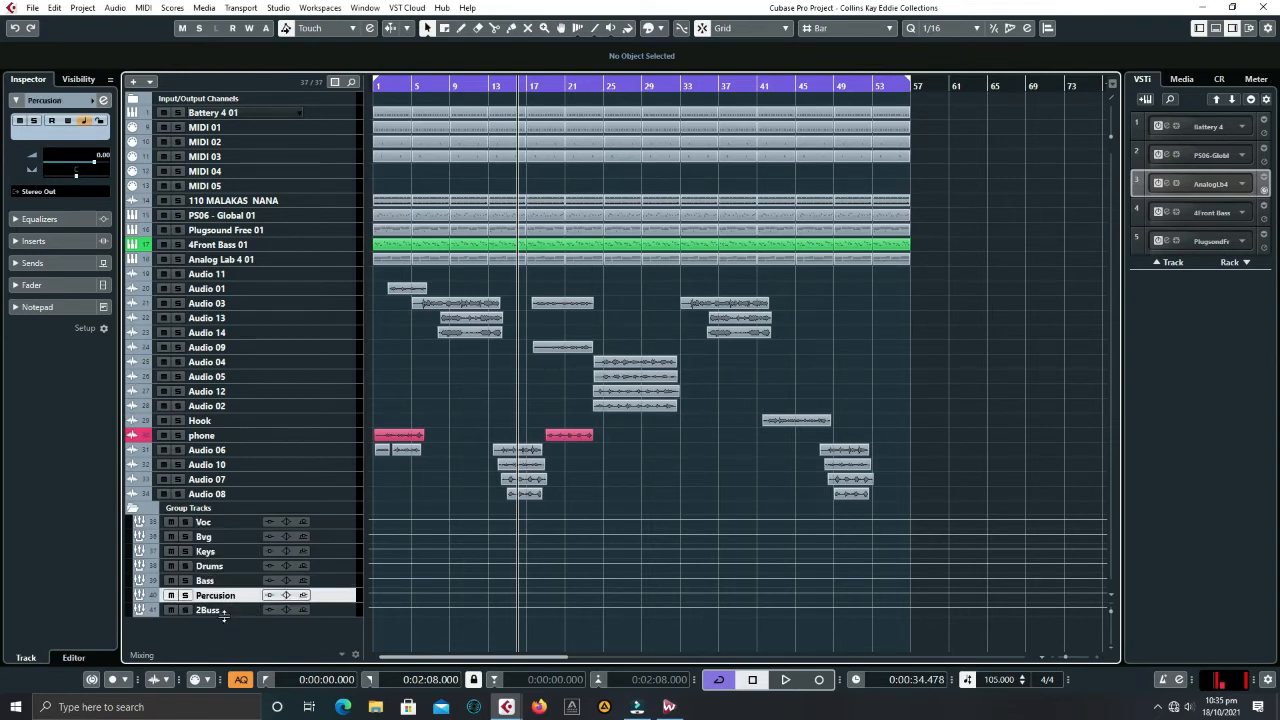
click(224, 616)
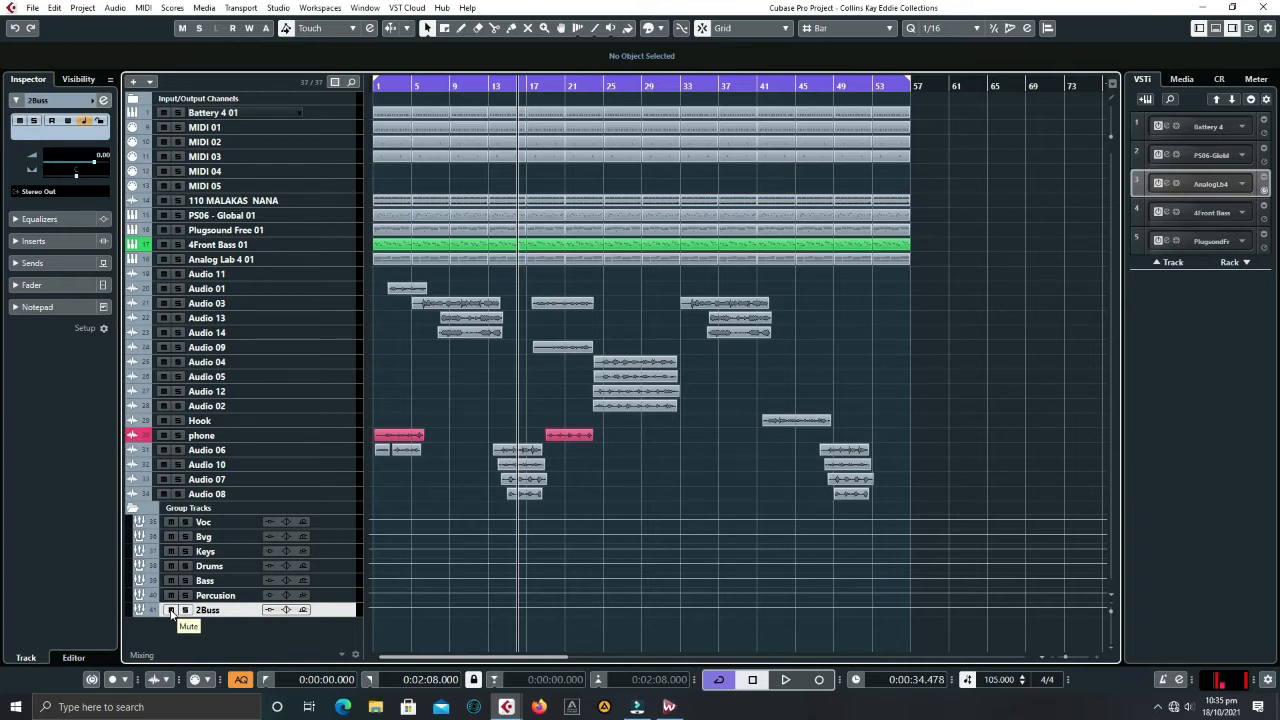
- Review the group tracks once more by selecting each in turn, from Voc down to 2Buss
click(210, 523)
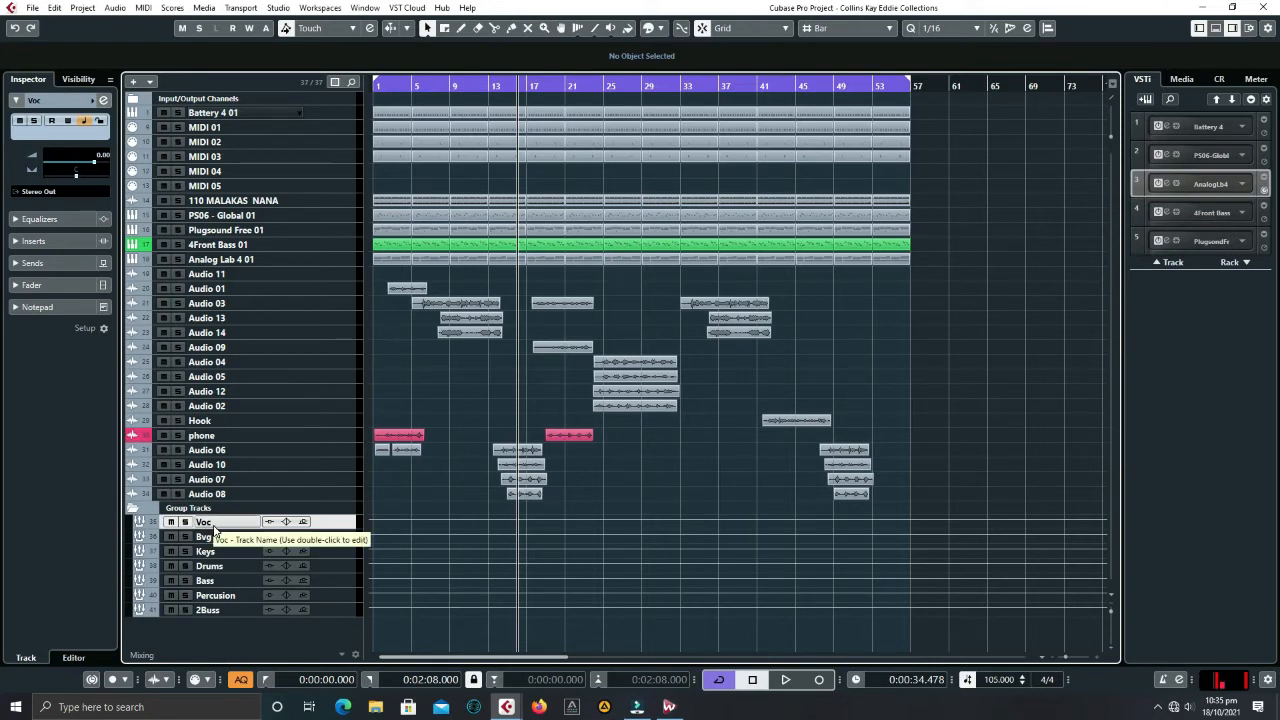
click(210, 538)
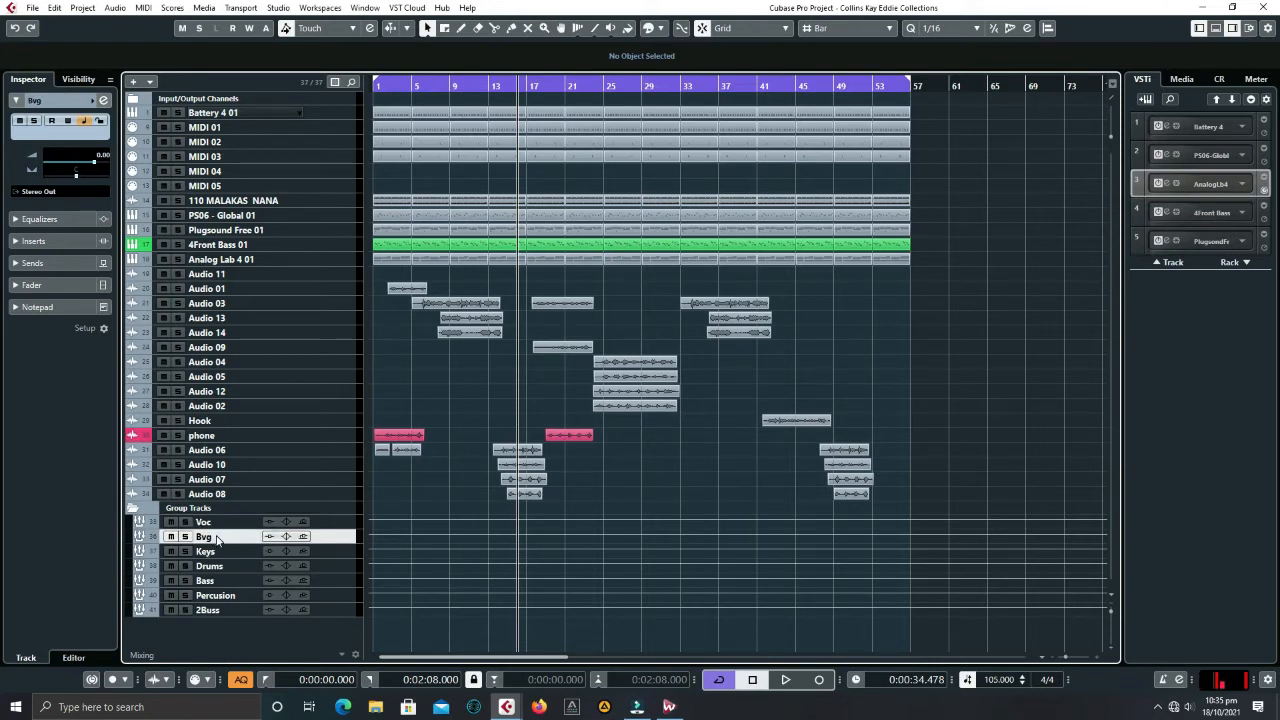
click(217, 553)
click(215, 566)
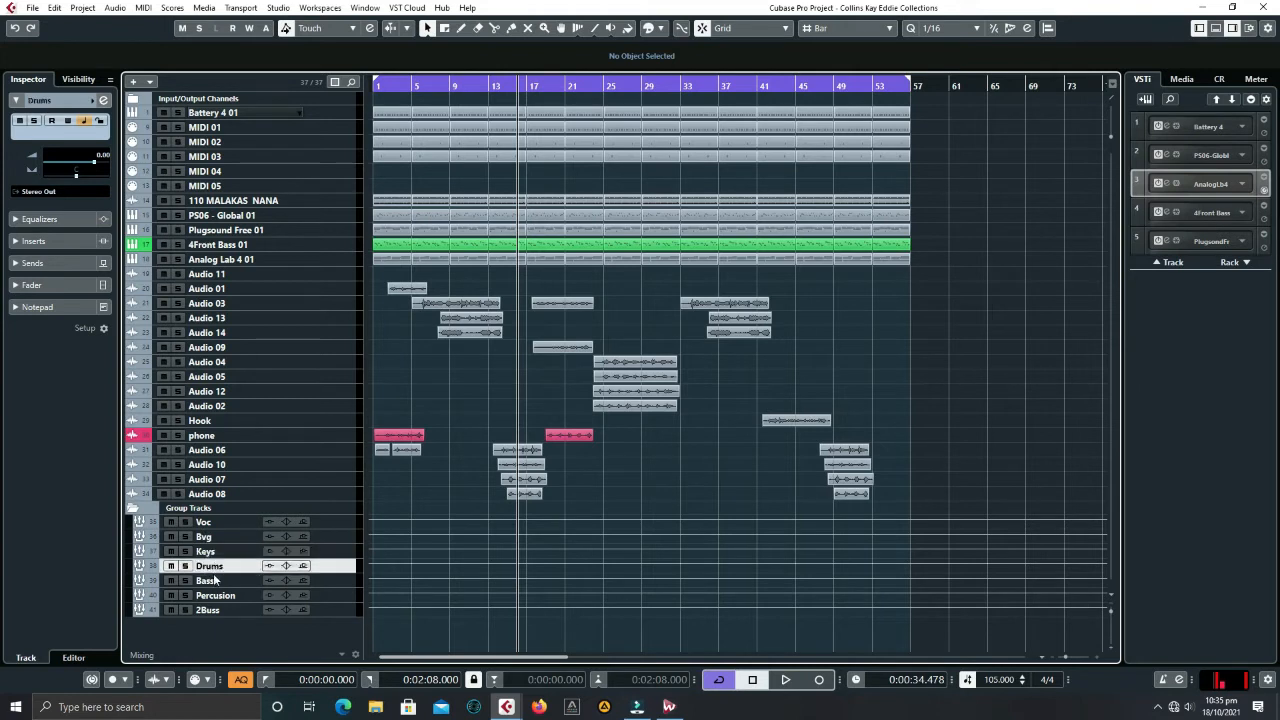
click(213, 581)
click(218, 596)
click(218, 610)
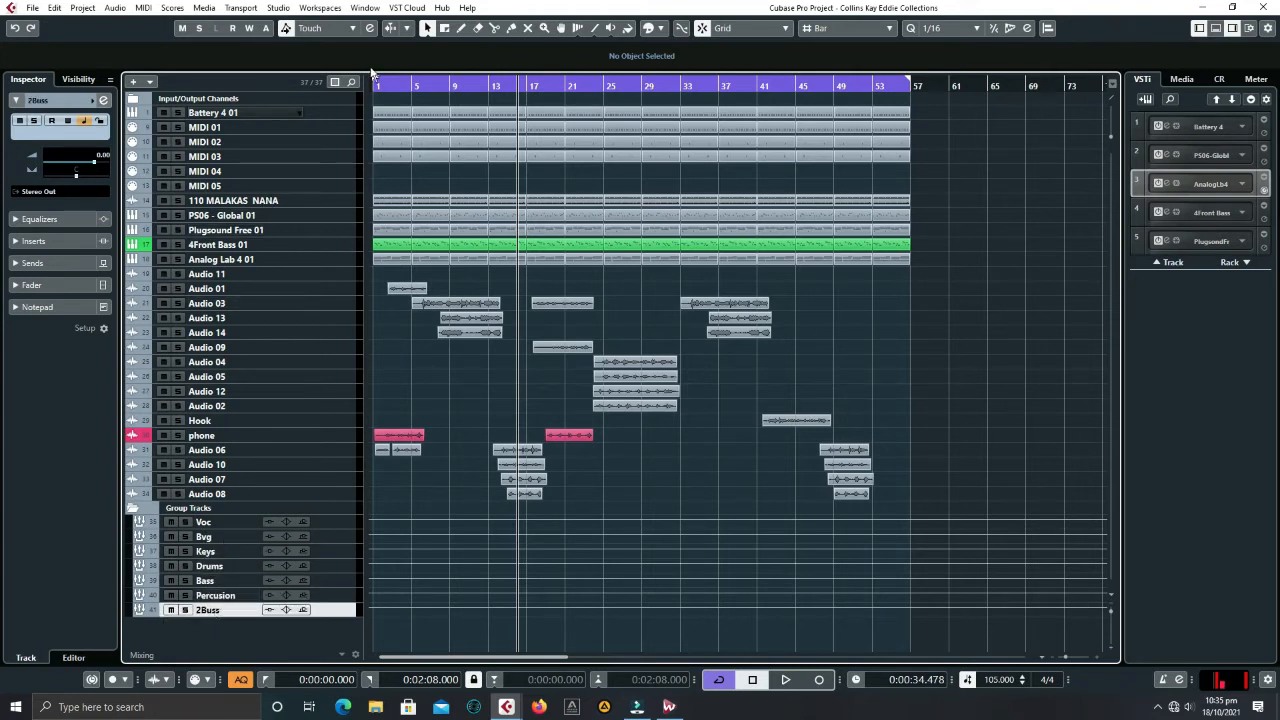
- Open the MixConsole, play the song briefly, and expand the Routing rack with the first channels in view
key(F3)
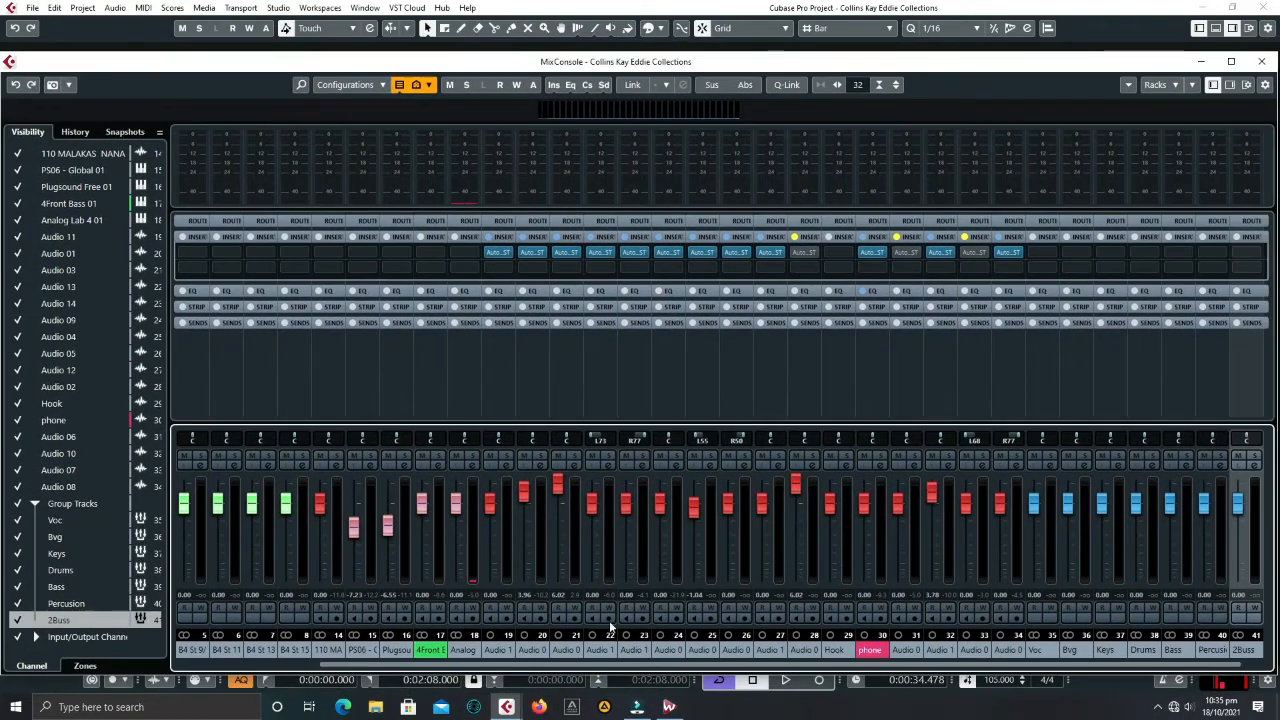
key(space)
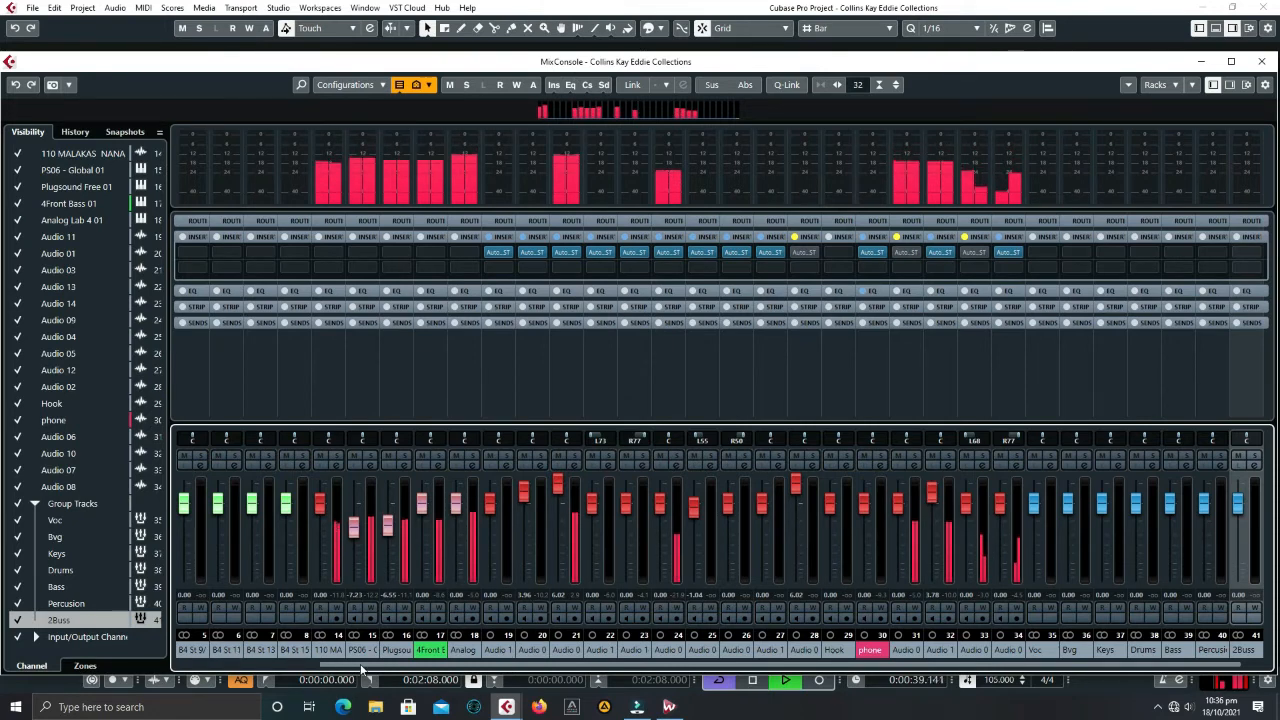
drag(335, 664, 153, 652)
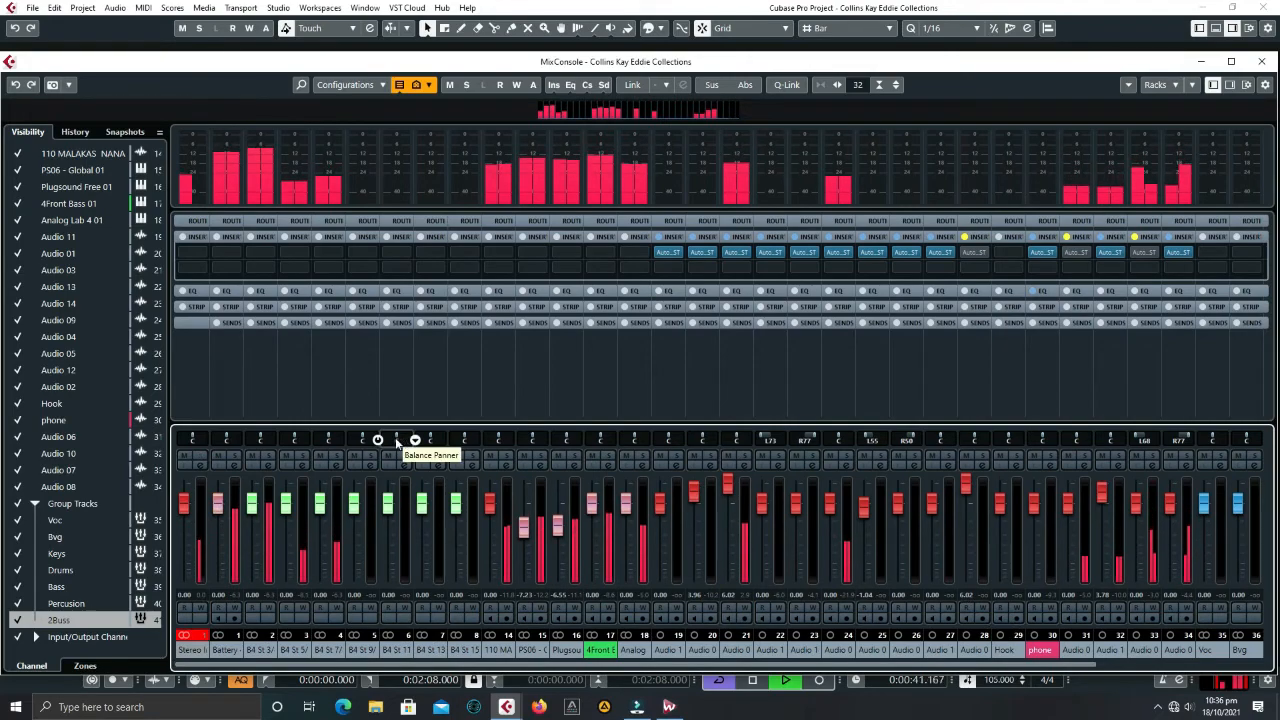
key(space)
mouse_move(549, 62)
mouse_down()
mouse_move(1277, 1)
mouse_move(588, 49)
mouse_move(556, 62)
mouse_move(560, 45)
mouse_up()
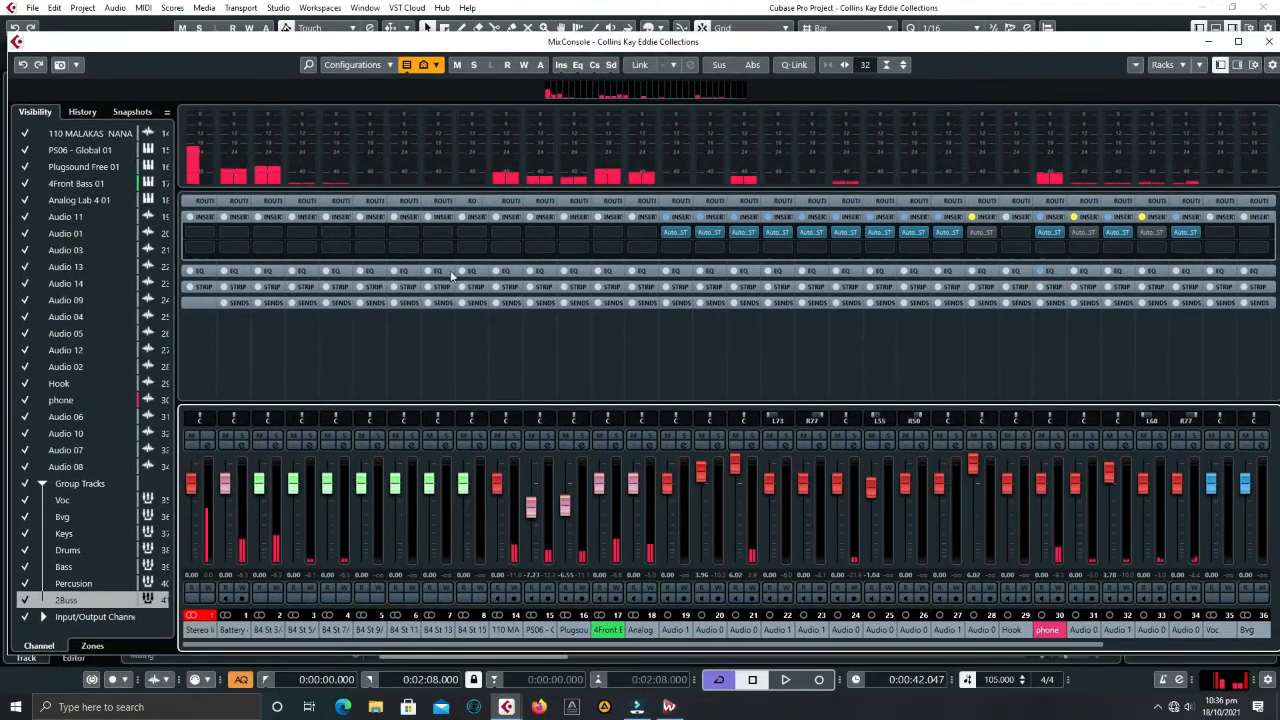
click(239, 202)
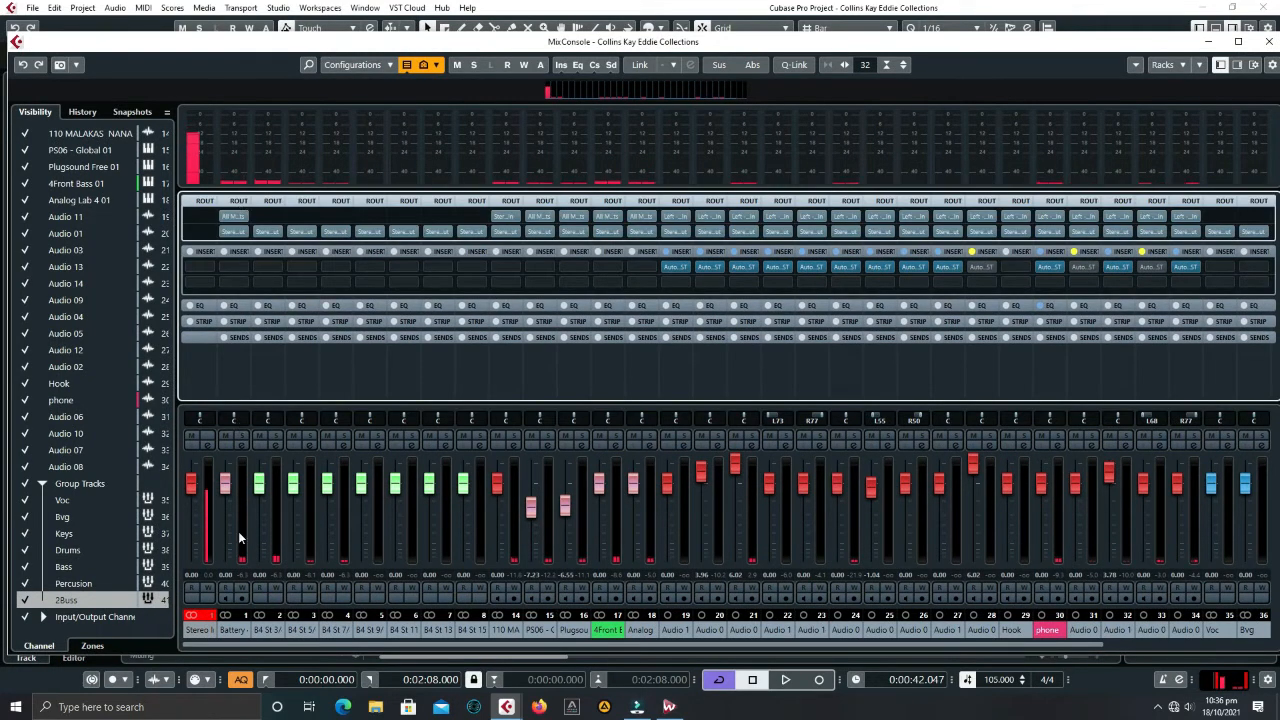
- Audition the Battery channel in solo during playback, and clear the solo
key(space)
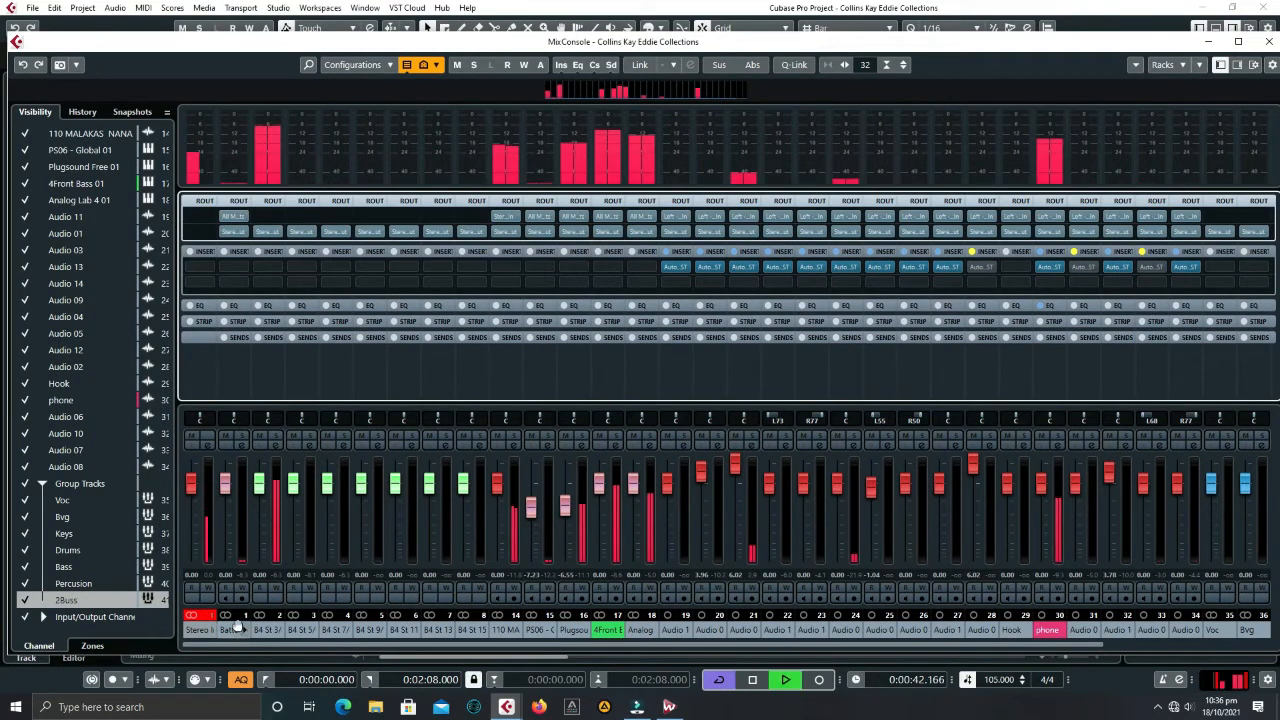
click(243, 437)
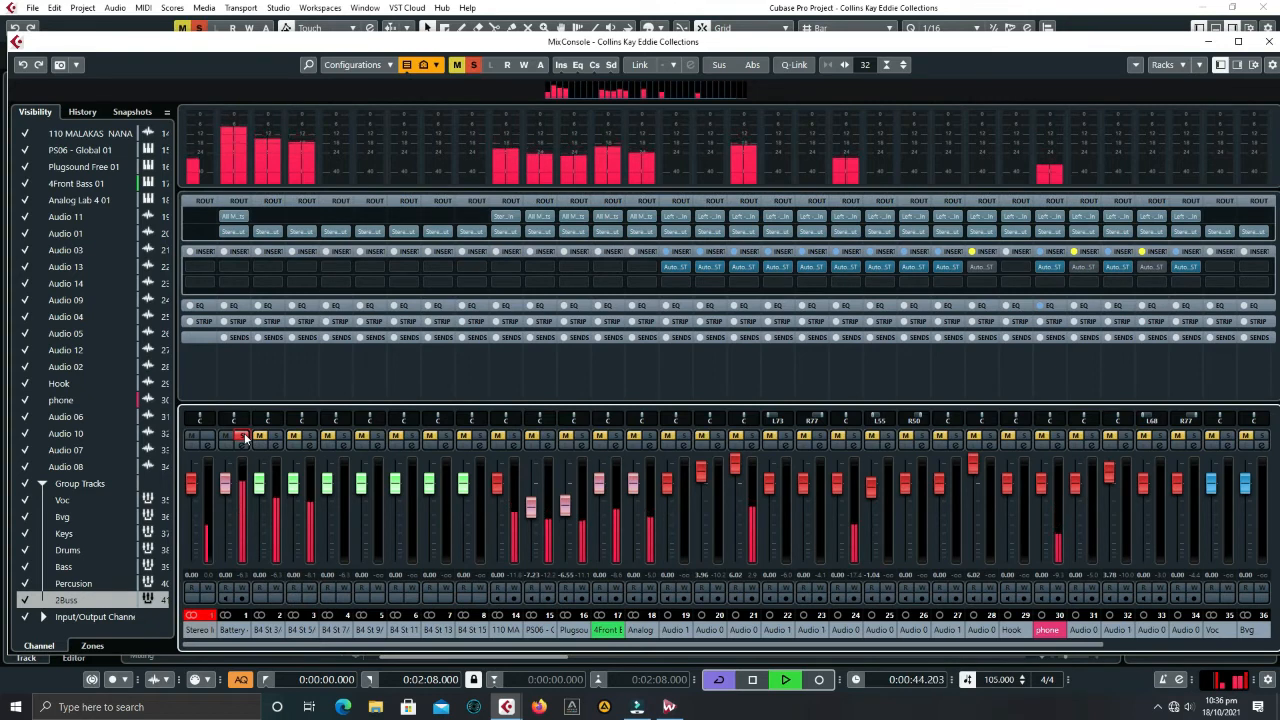
key(space)
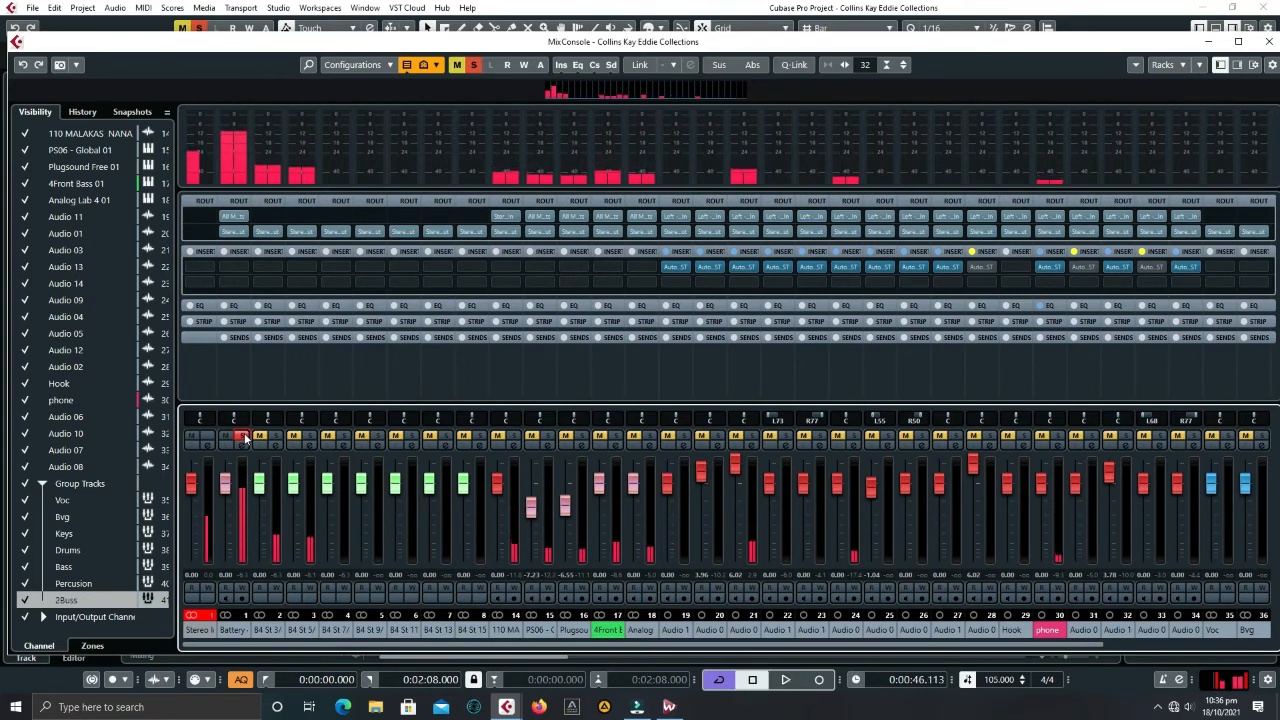
click(243, 437)
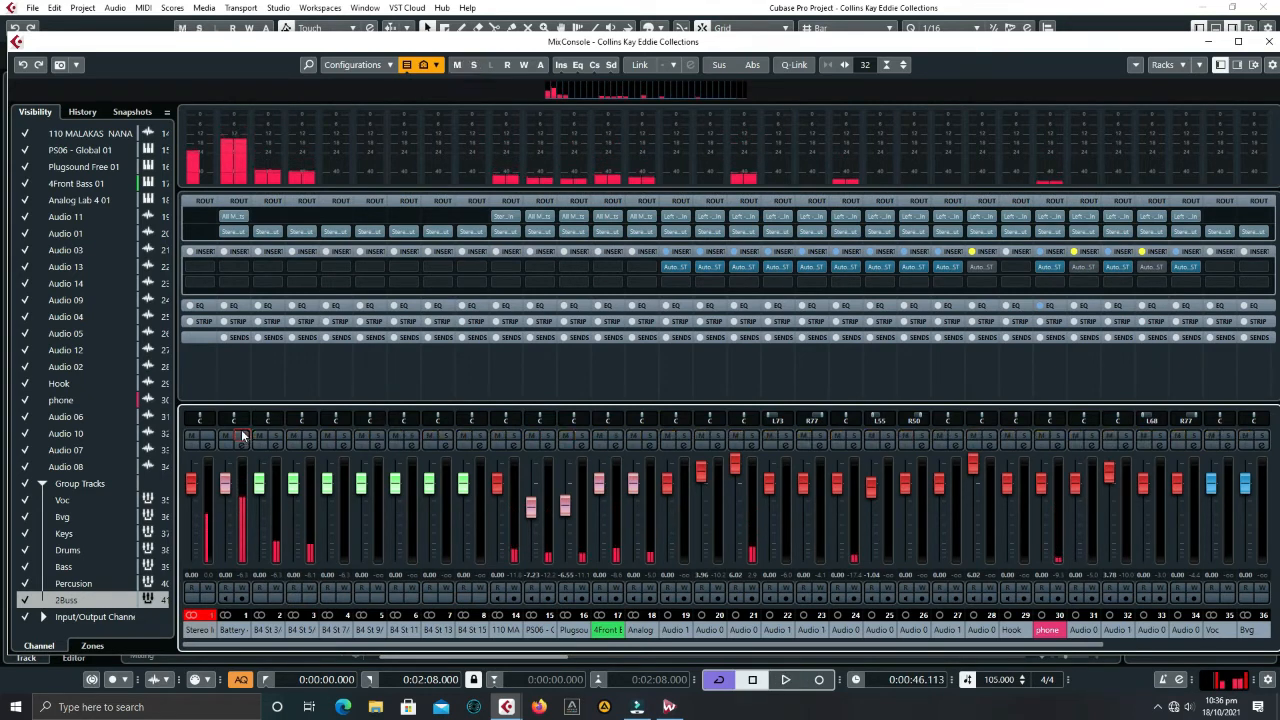
- Route the outputs of the Battery channel and the adjacent B4 St 3 channel to the Drums group
click(235, 232)
click(245, 207)
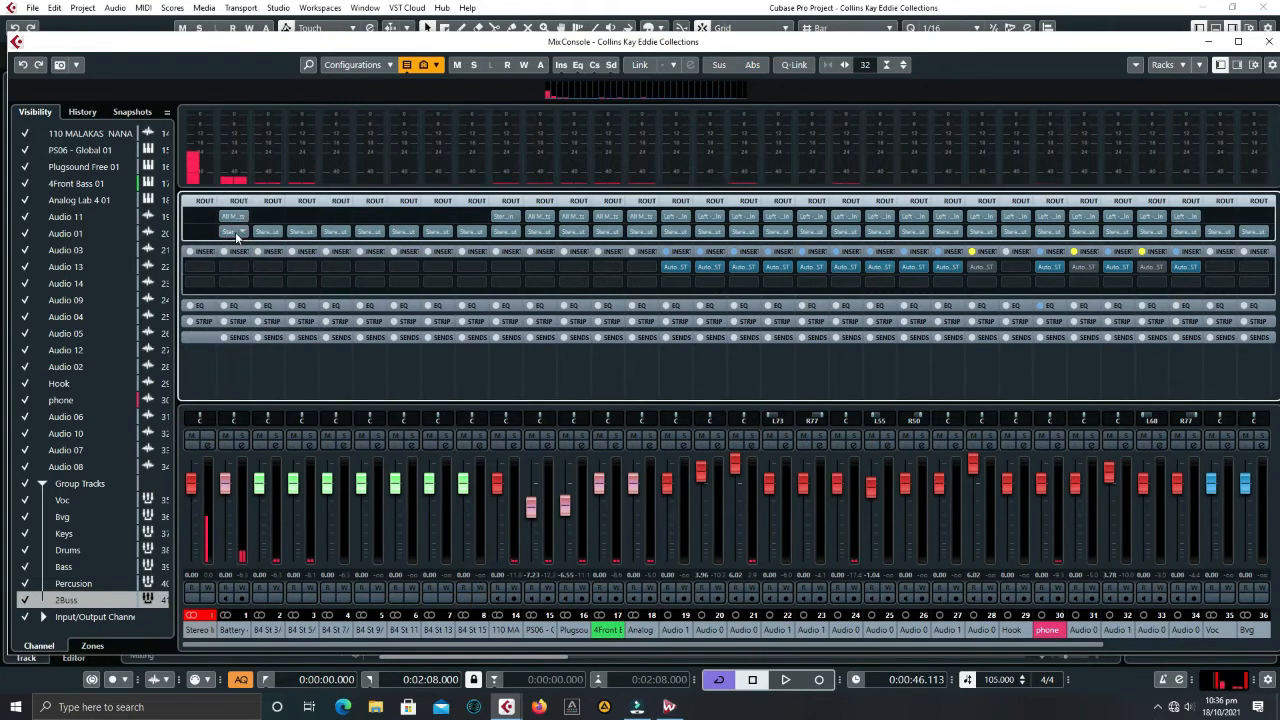
click(243, 233)
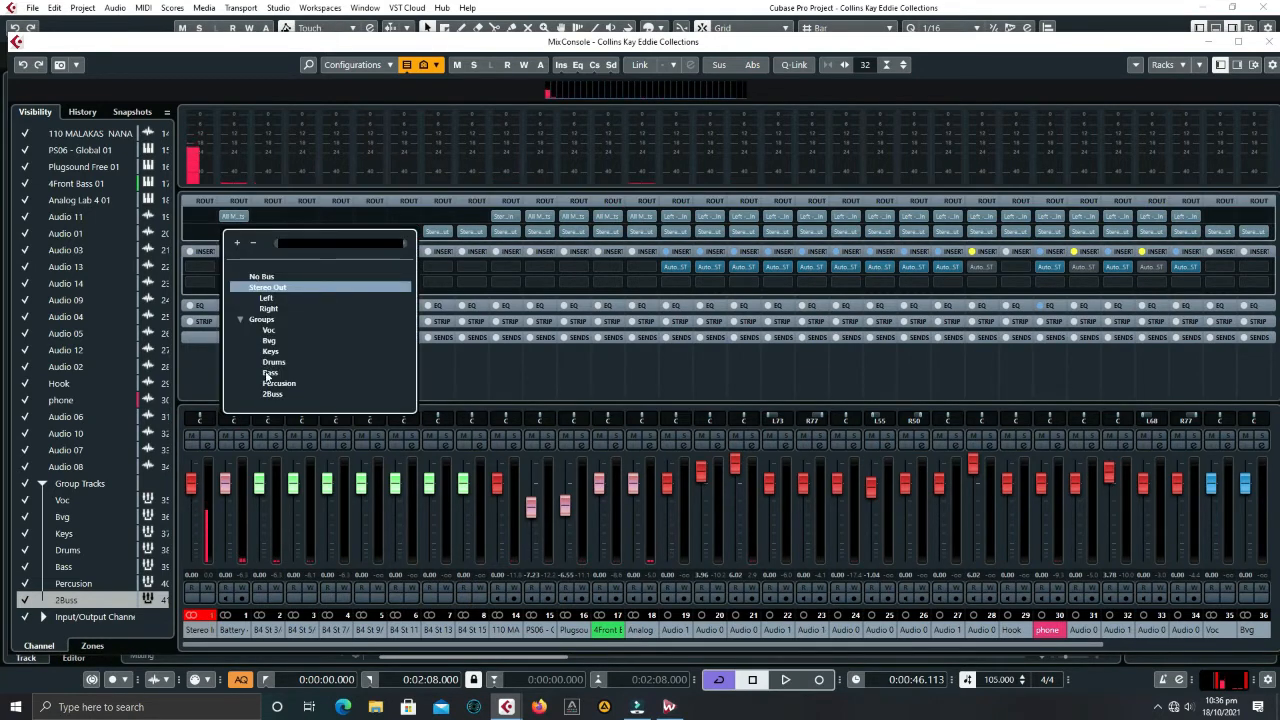
click(273, 362)
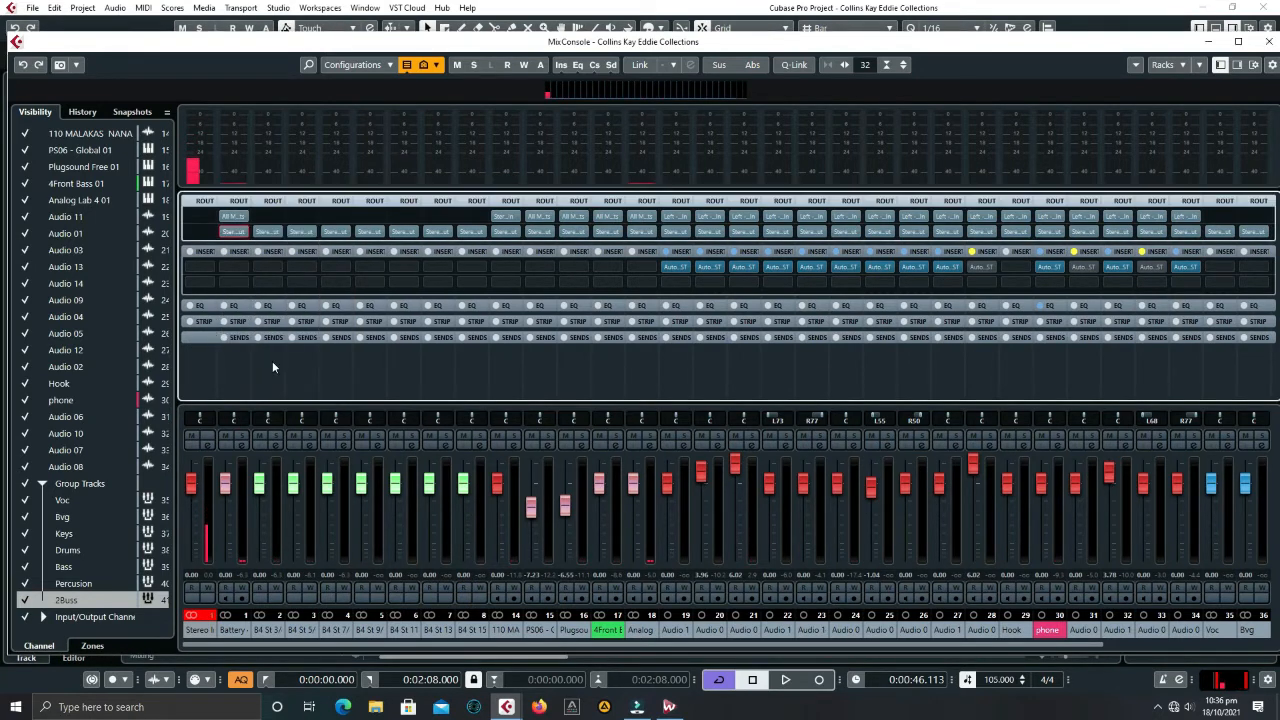
click(268, 232)
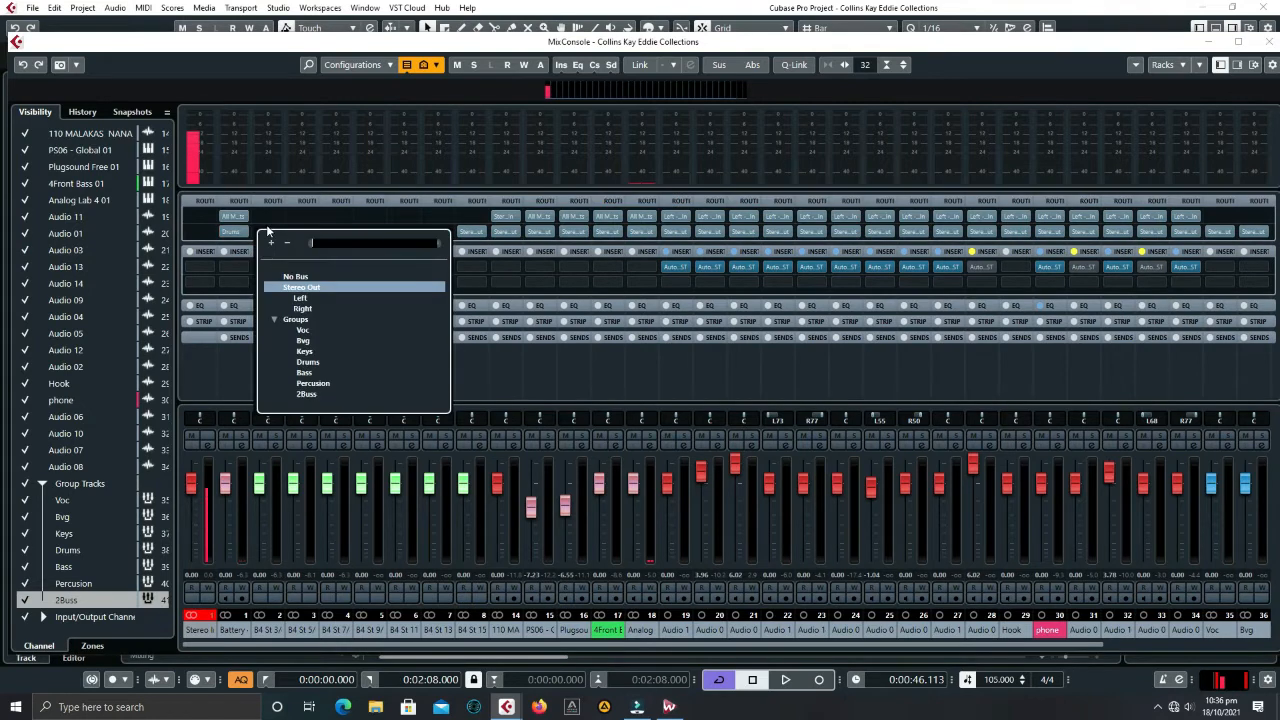
click(309, 362)
- Play the song and audition the B4 St 3 and B4 St 5 channels in solo, leaving no channel soloed
key(space)
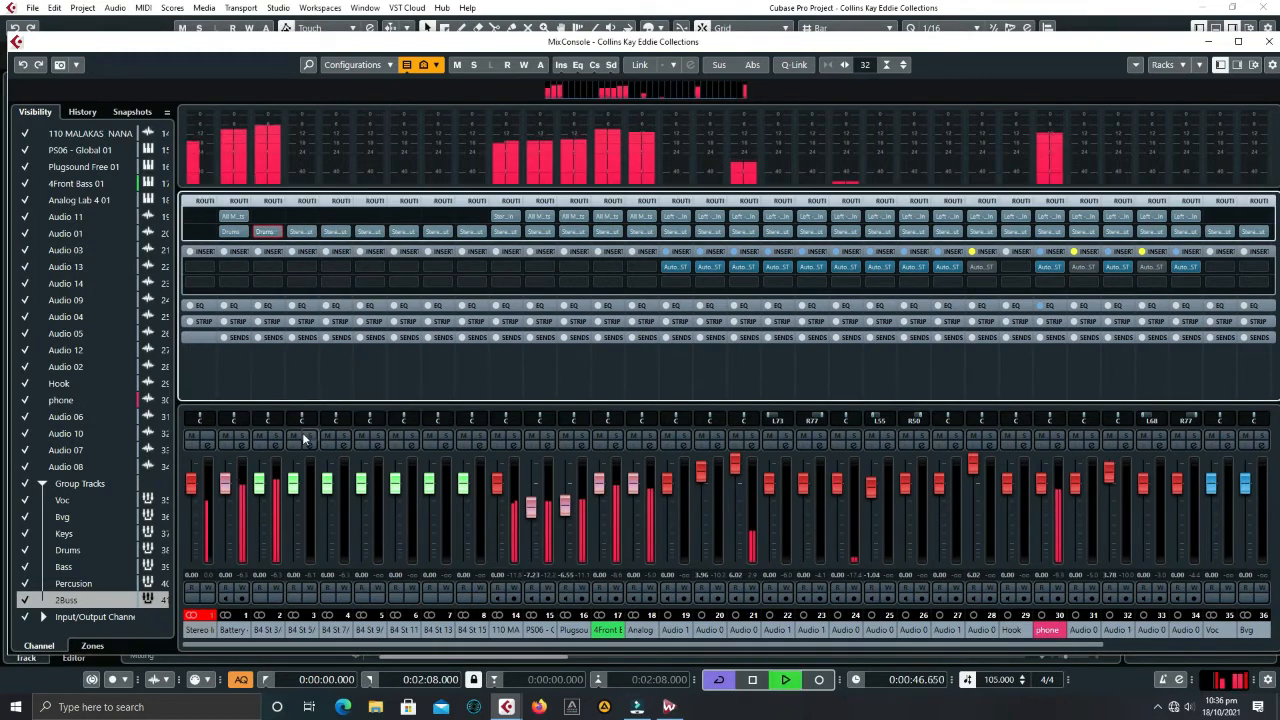
click(274, 438)
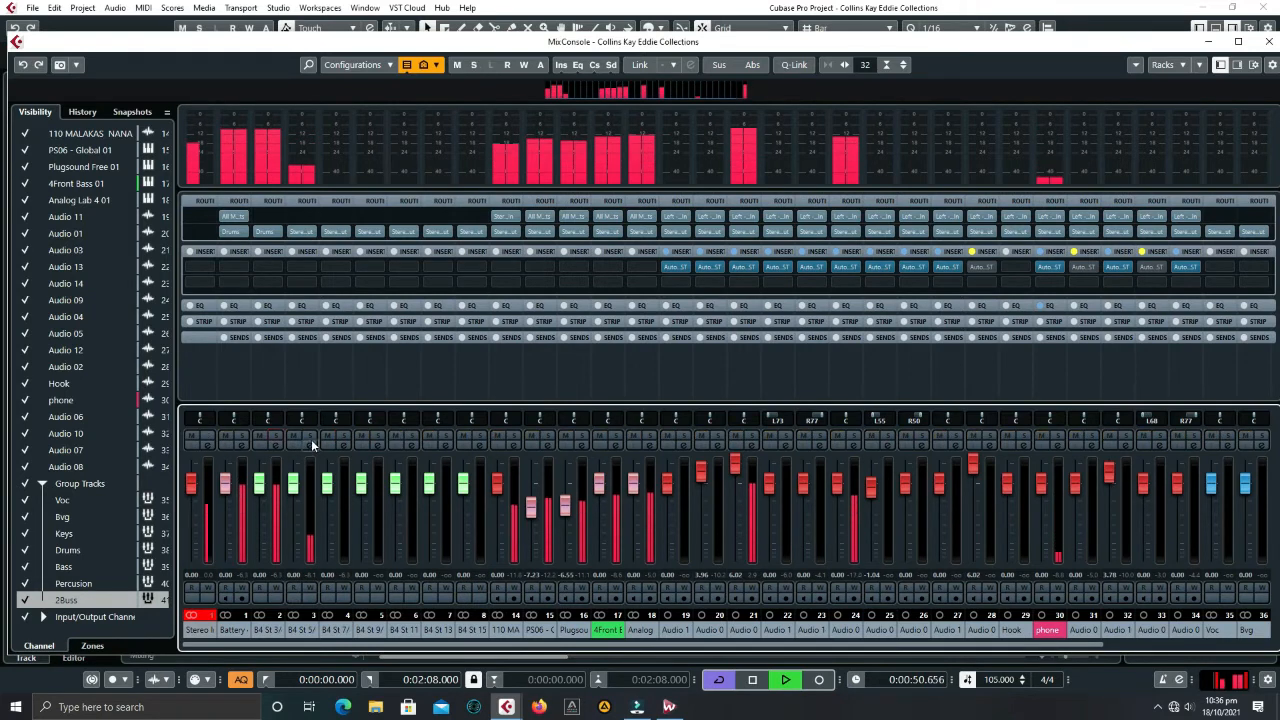
click(310, 438)
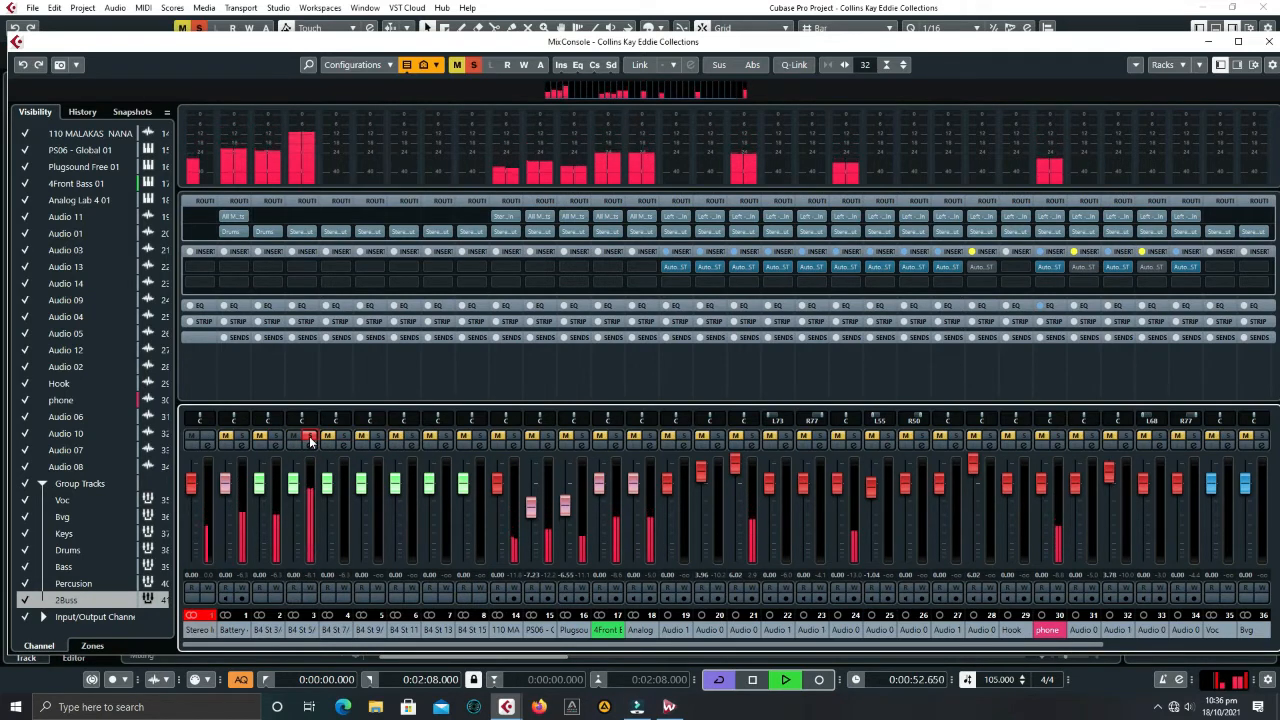
key(space)
click(310, 438)
- Route the outputs of the remaining Battery channels, B4 St 5 through B4 St 15, to the Drums group
click(301, 231)
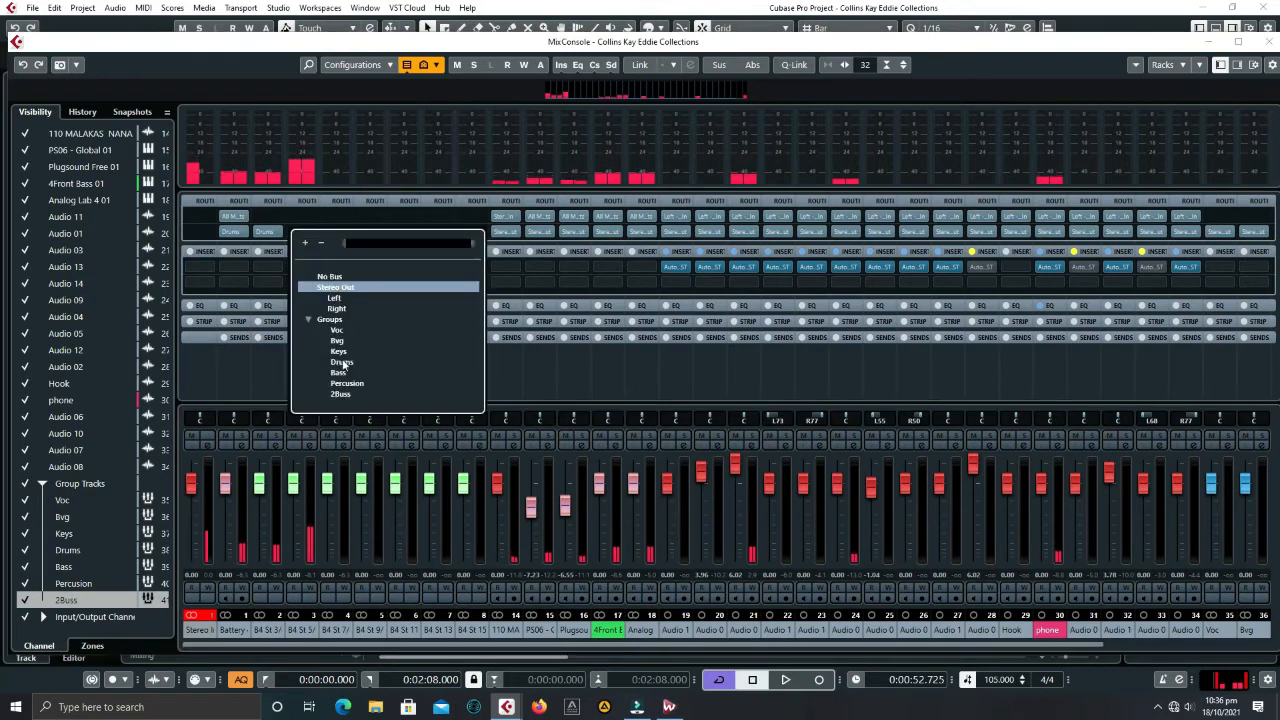
click(359, 393)
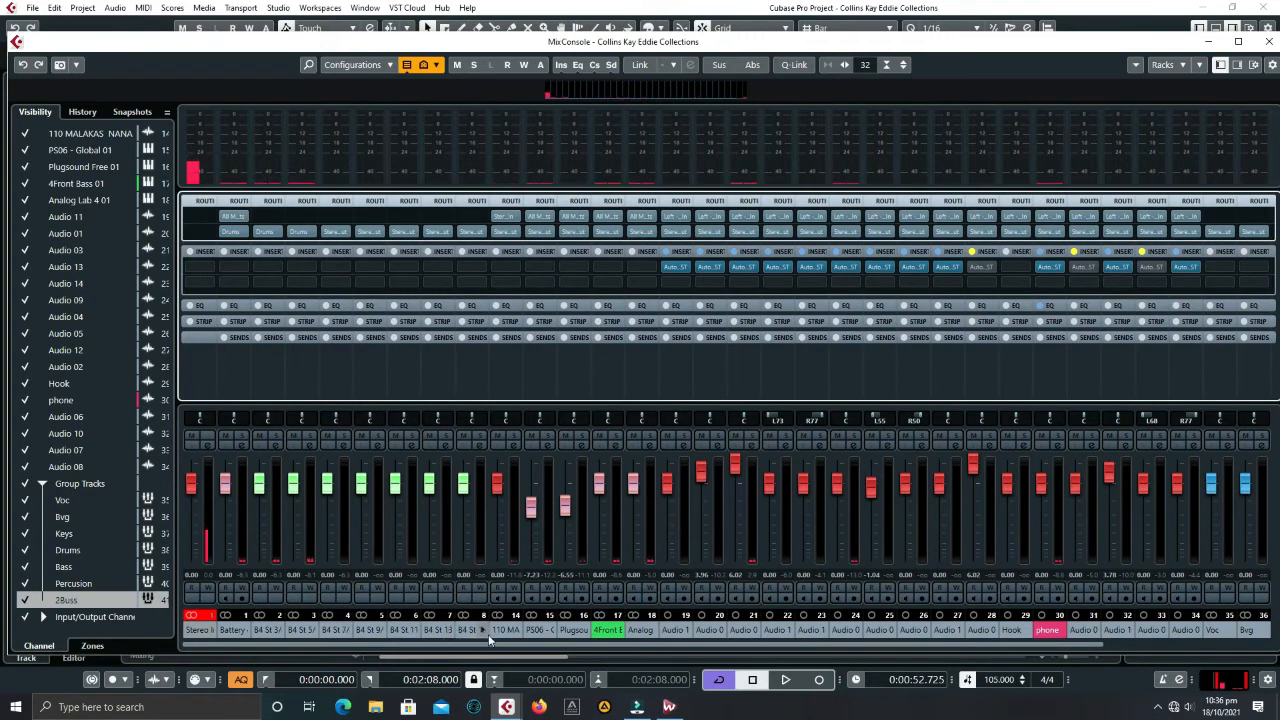
click(329, 232)
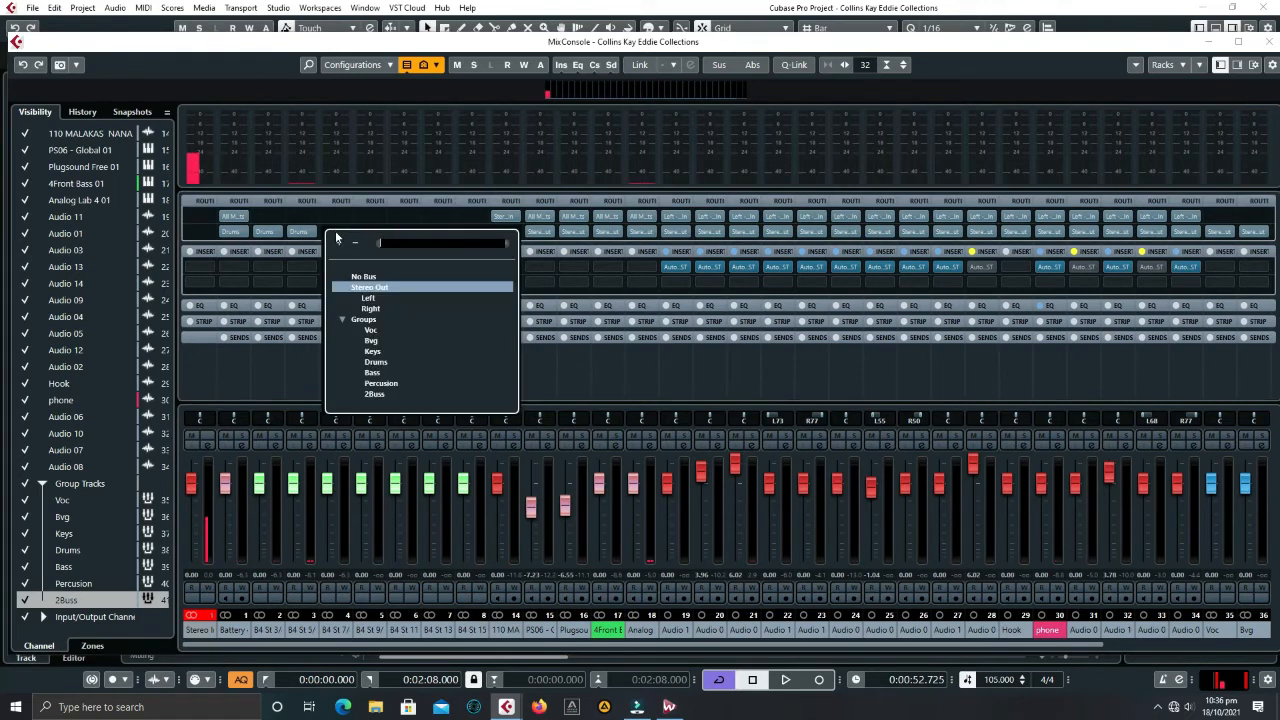
click(376, 363)
click(364, 232)
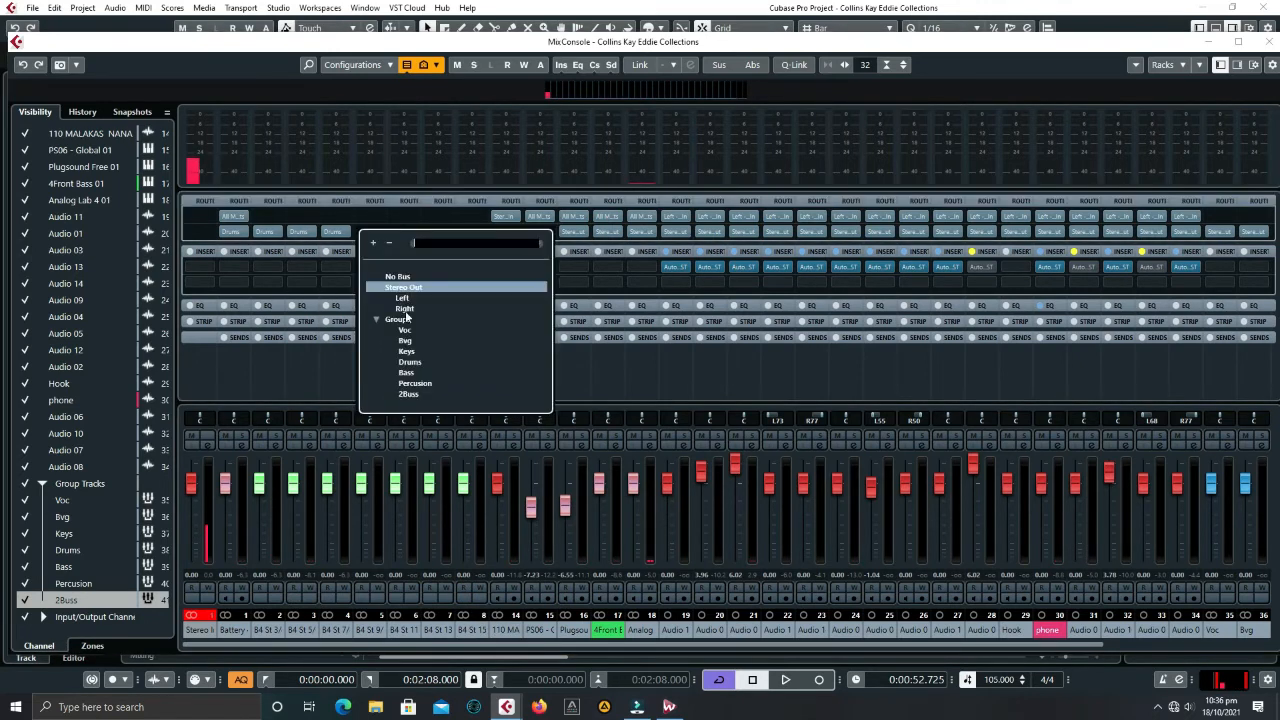
click(415, 363)
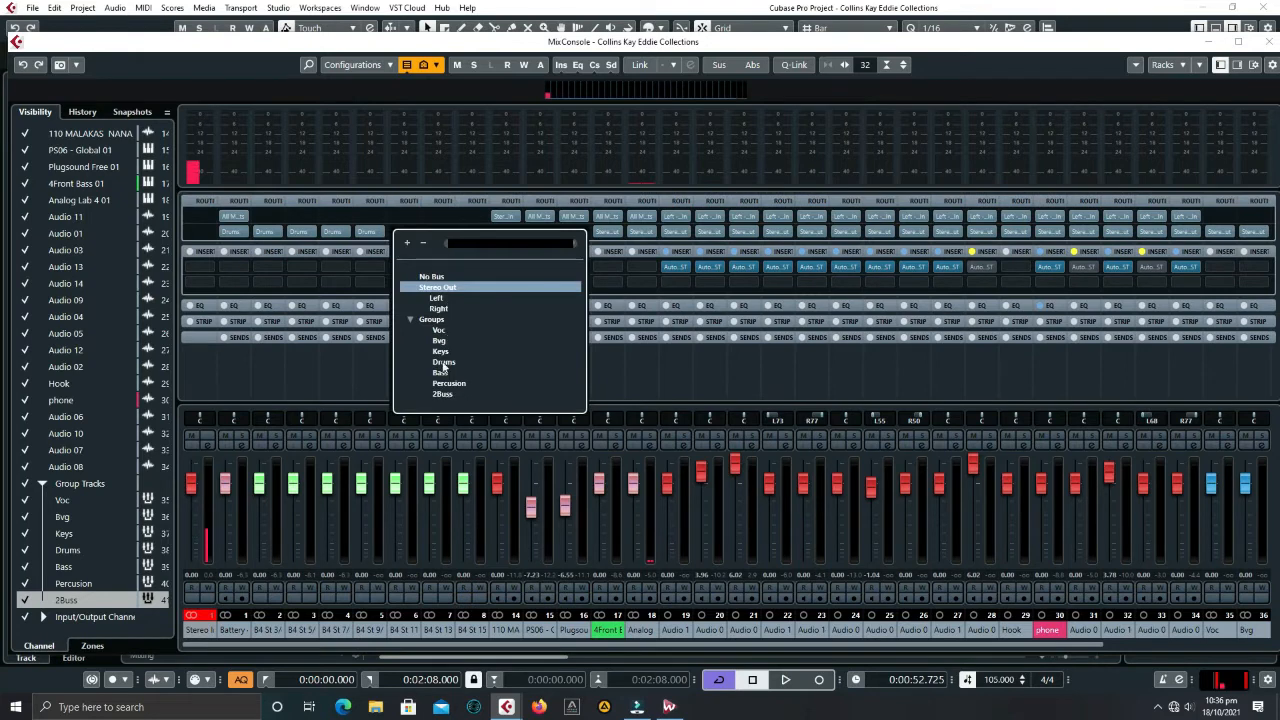
click(444, 363)
click(445, 233)
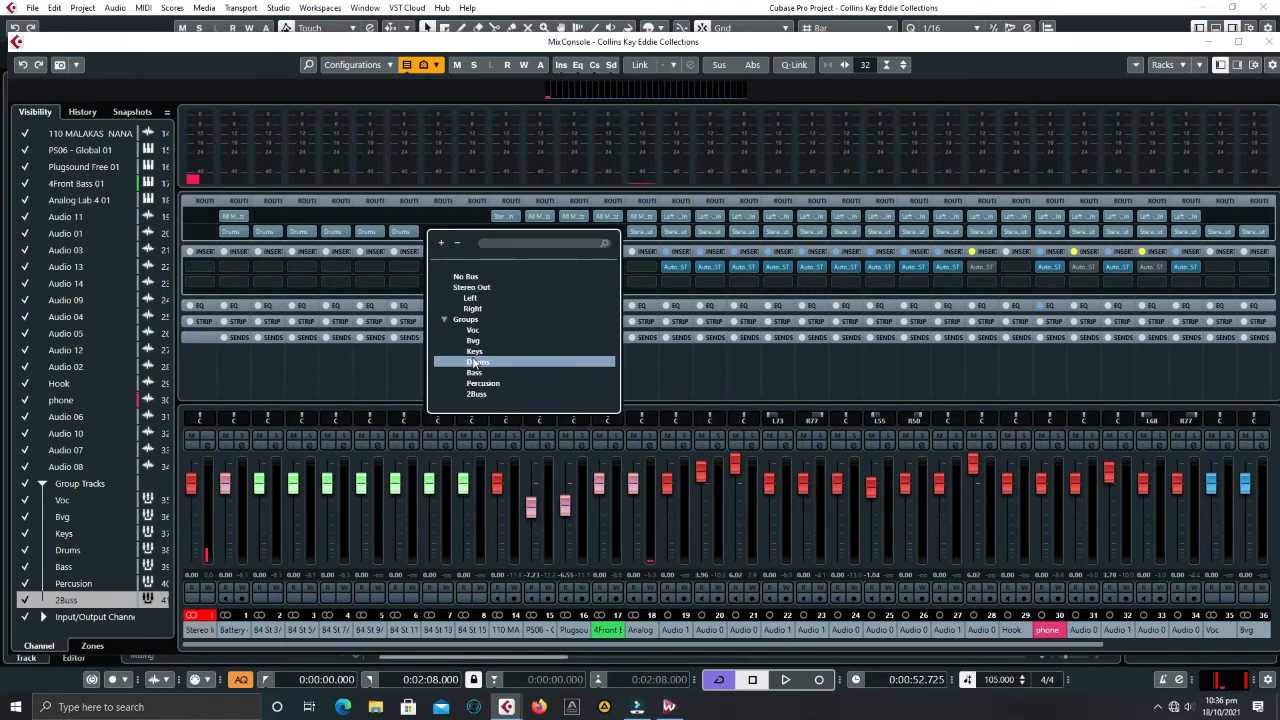
click(477, 362)
click(479, 233)
click(512, 364)
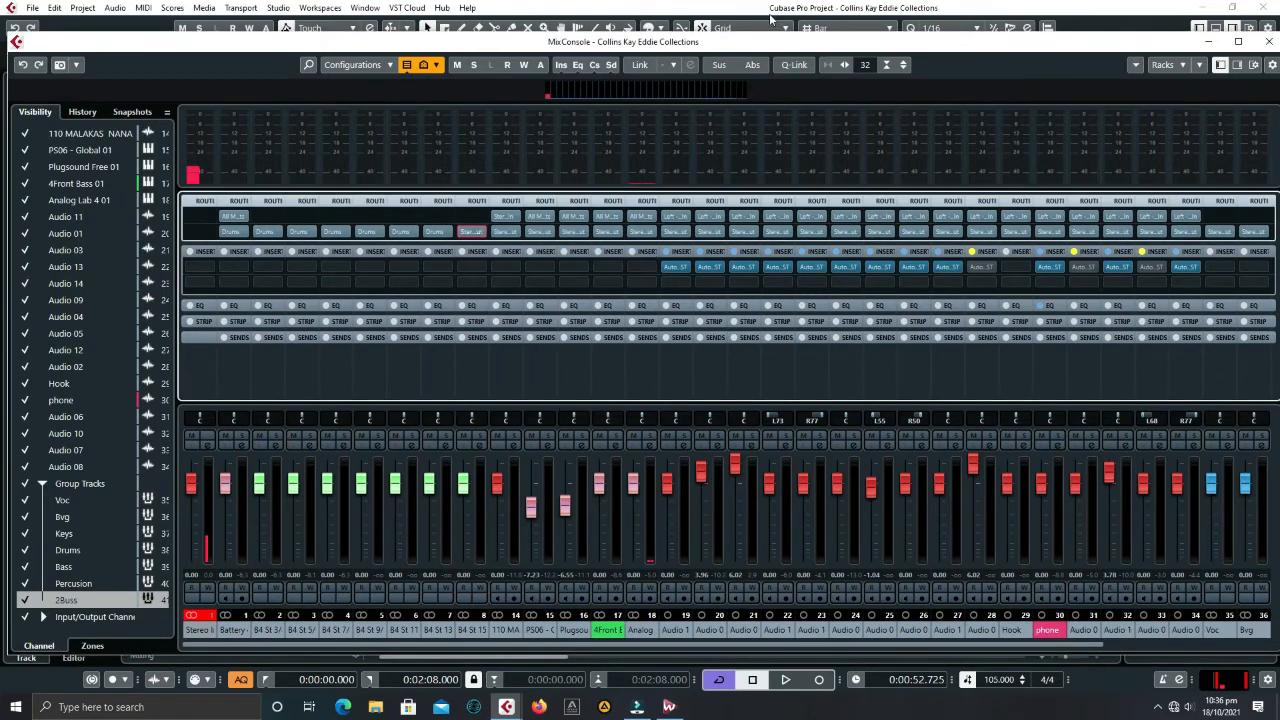
- Move the MixConsole aside, audition the Drums group track in solo during playback, and clear the solo
drag(750, 42, 702, 40)
key(space)
click(820, 391)
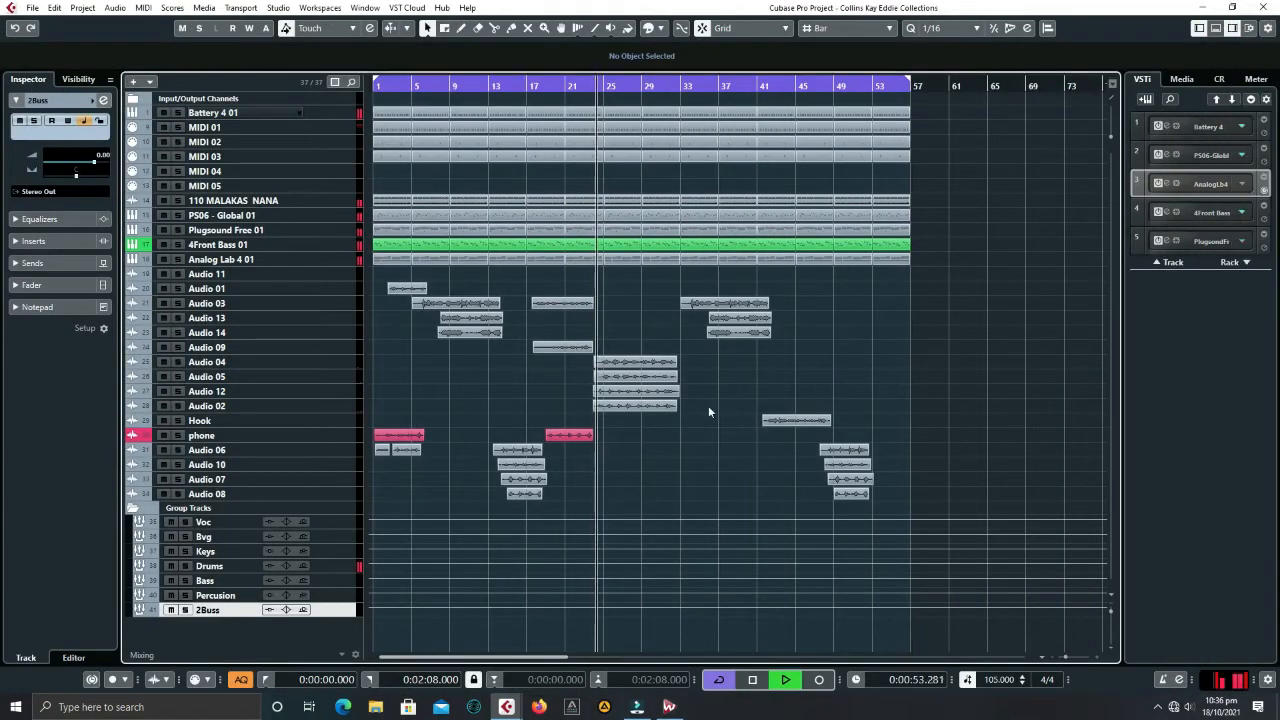
click(185, 567)
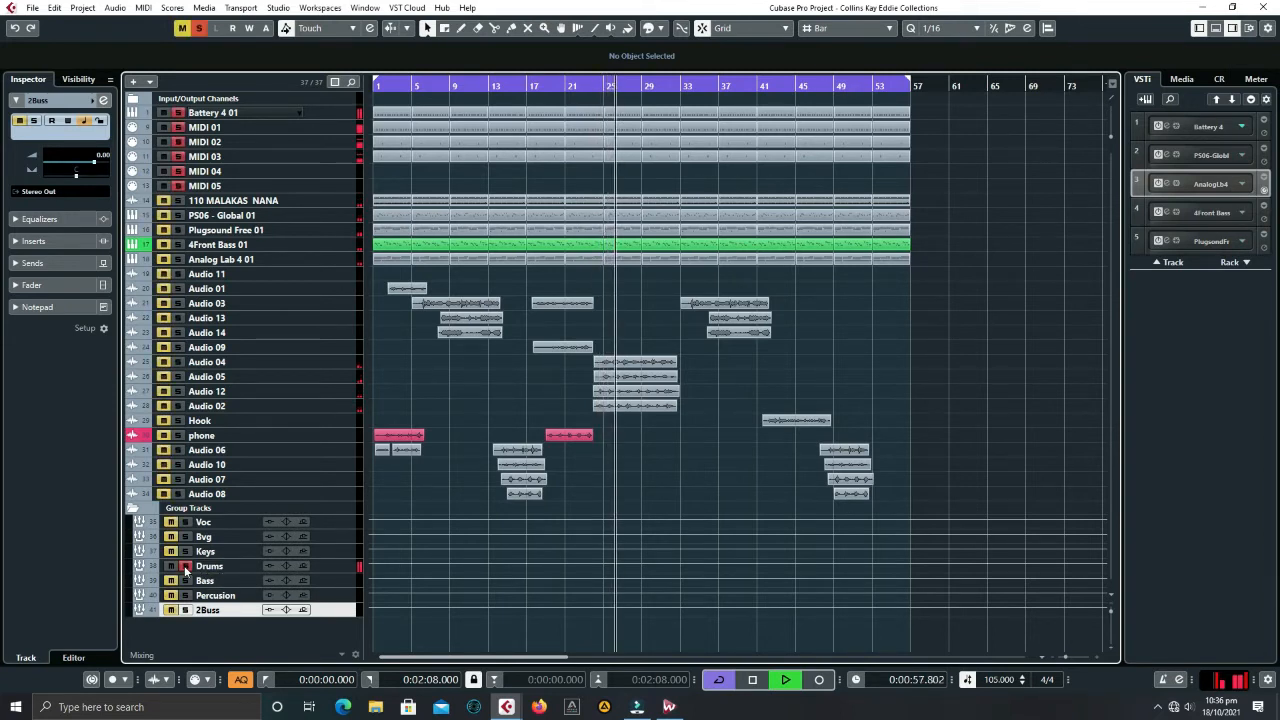
key(space)
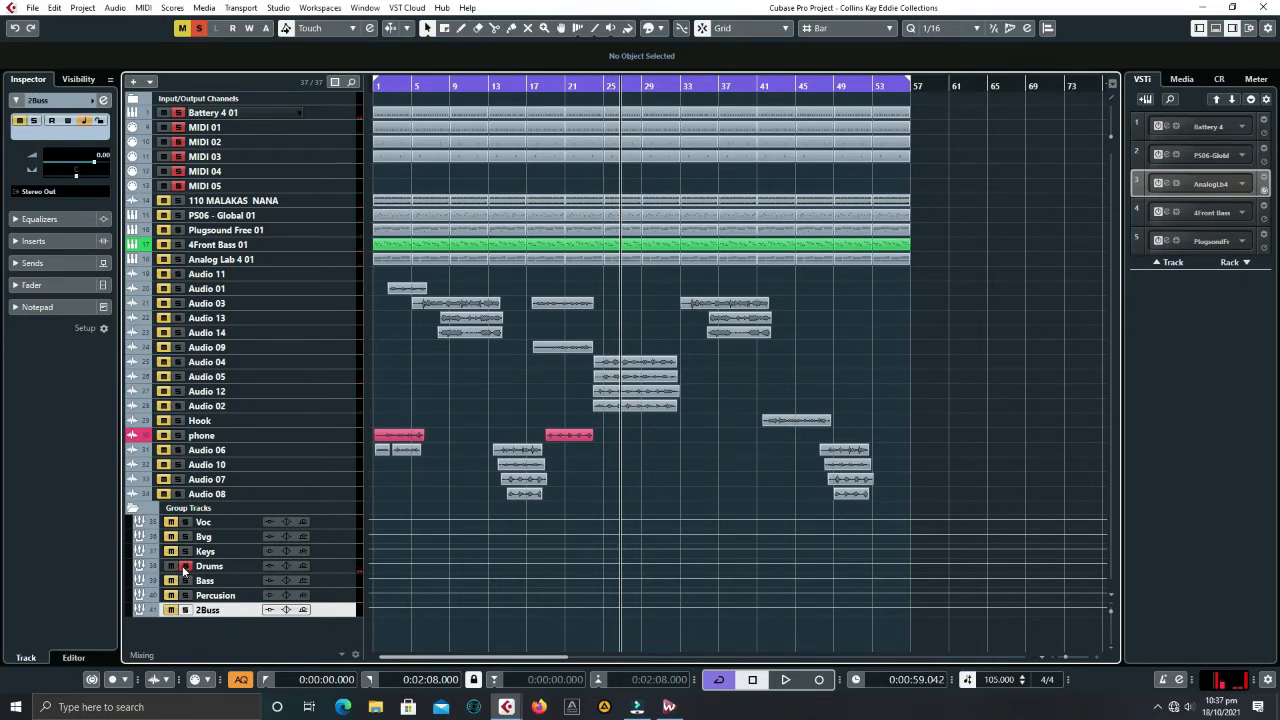
click(184, 567)
- Route the 4Front Bass 01 track's output to the Bass group in the MixConsole, and return to the project window
click(285, 244)
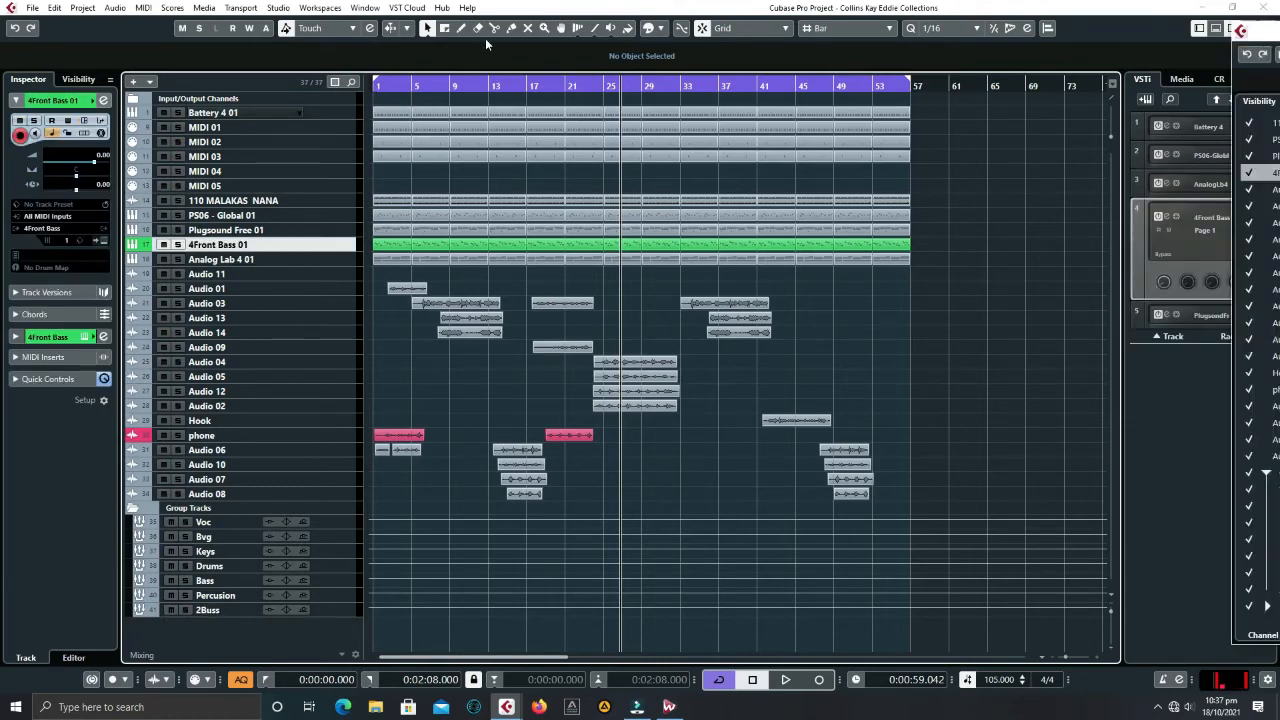
key(F3)
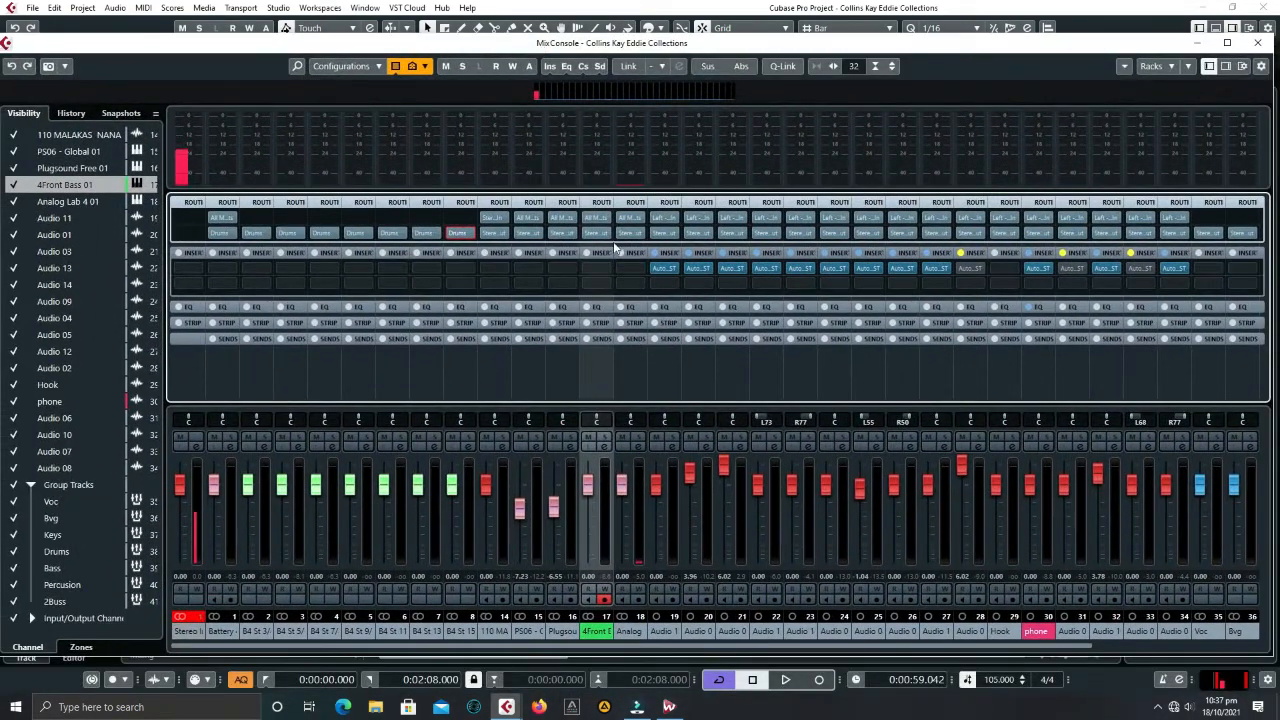
click(596, 233)
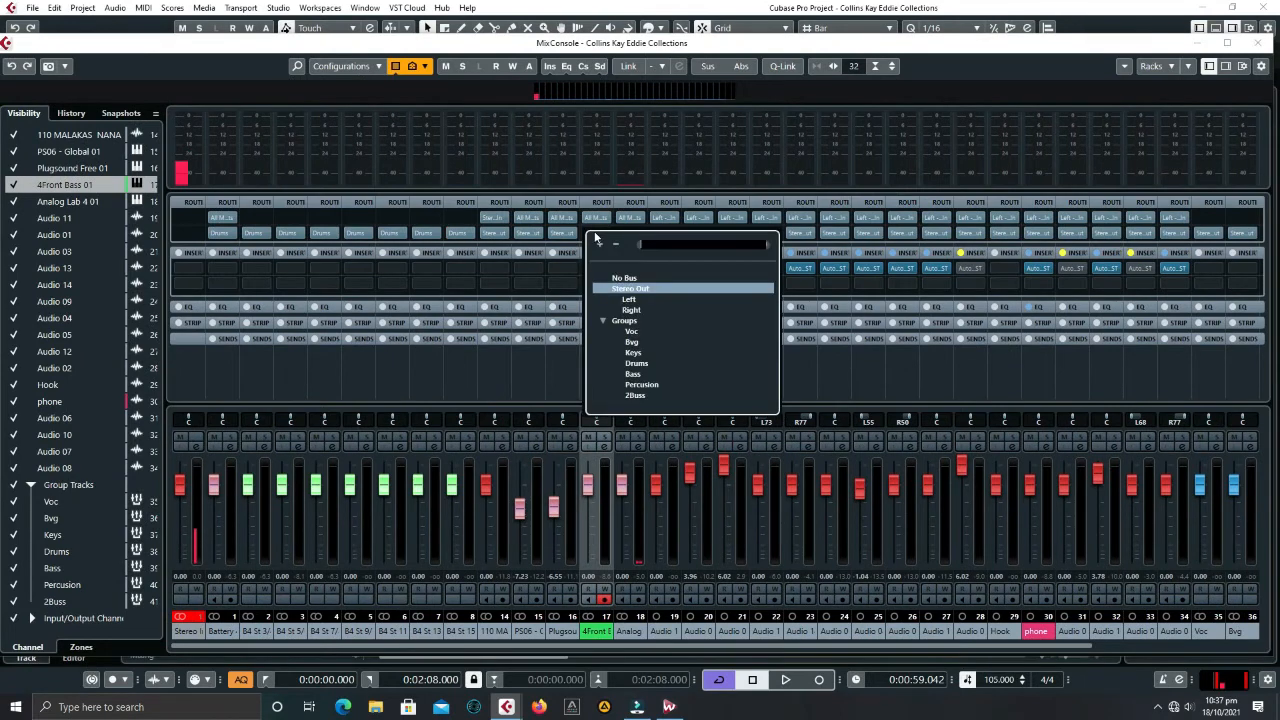
click(633, 374)
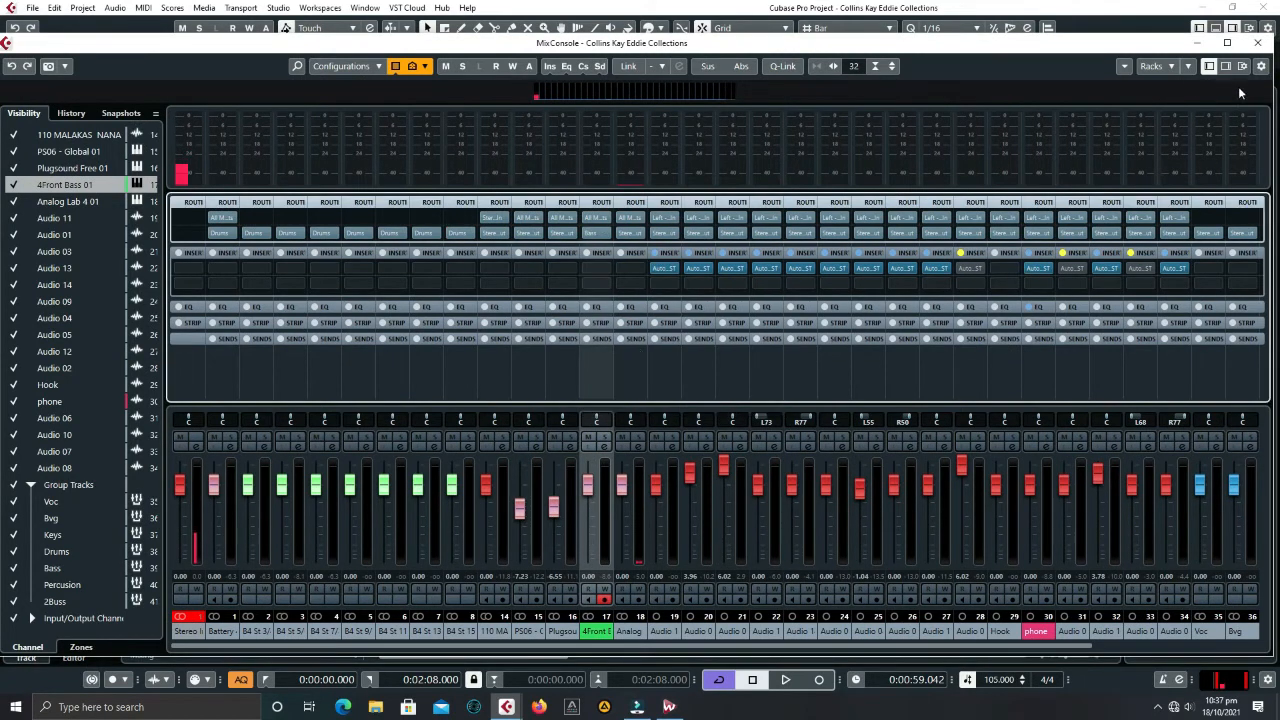
click(1257, 43)
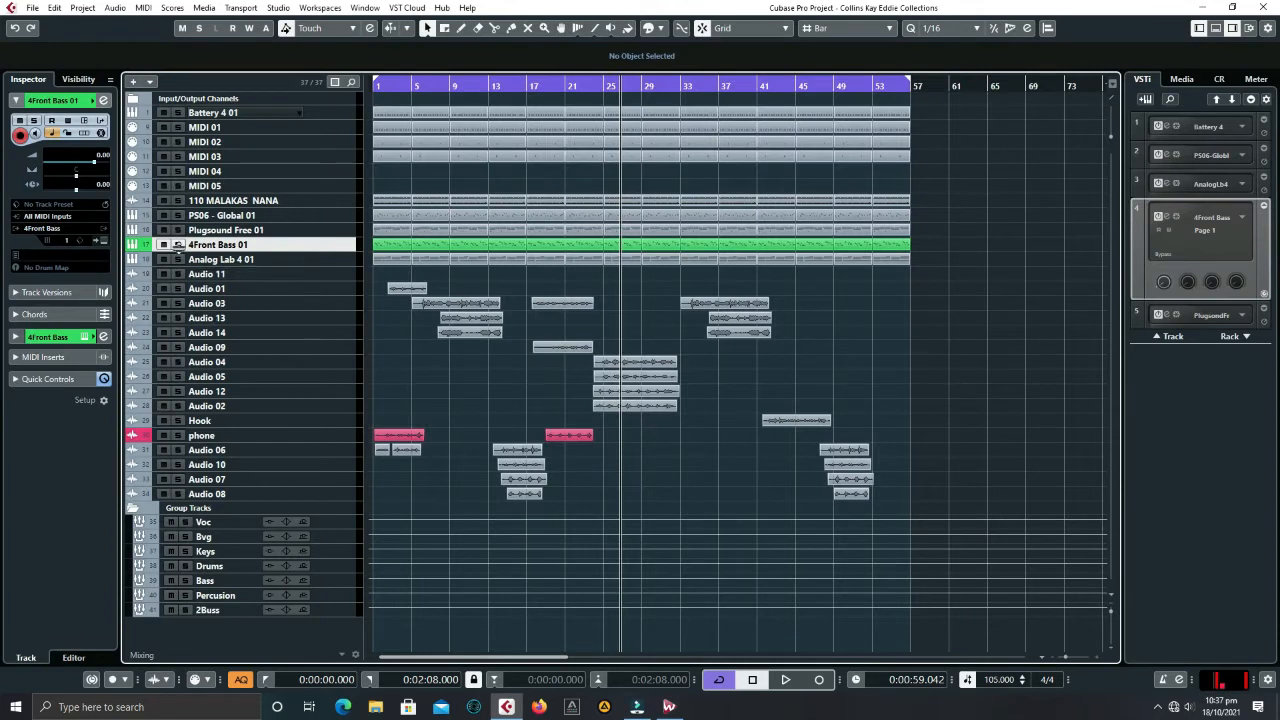
- Audition the 4Front Bass 01 track in solo during playback, inspect the Bass group receiving it, and clear the solo
click(177, 245)
key(space)
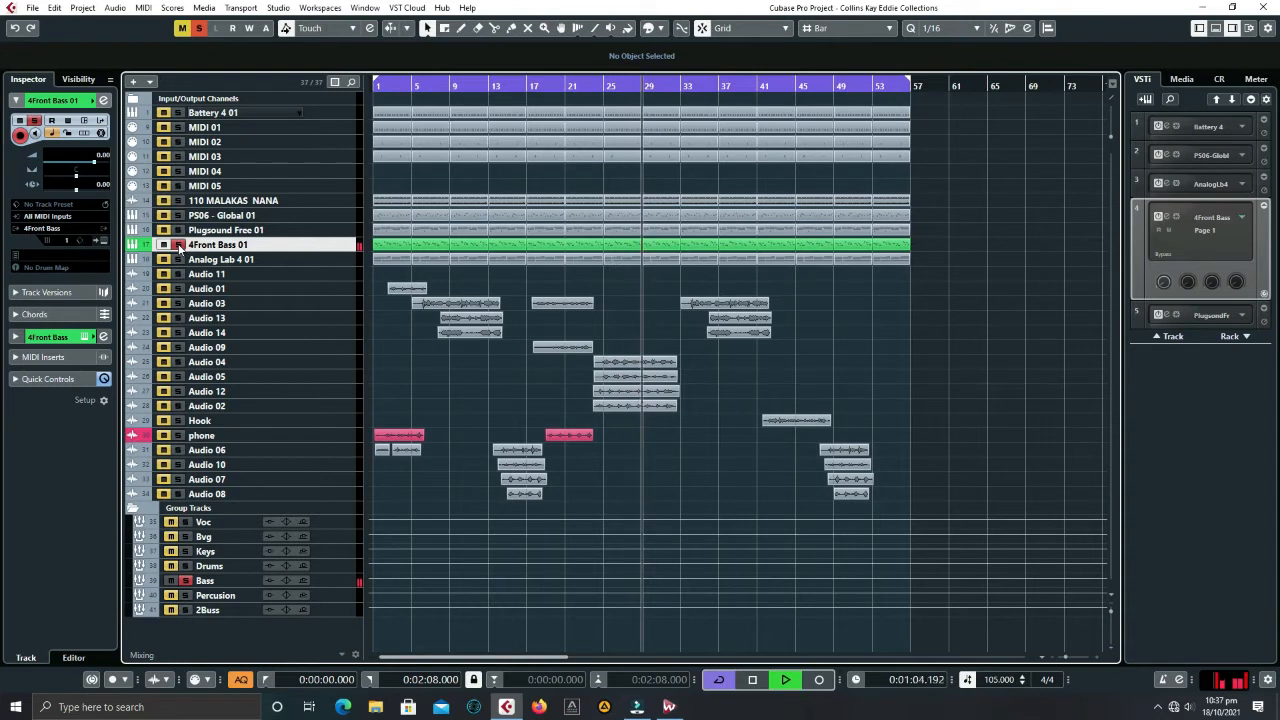
click(251, 578)
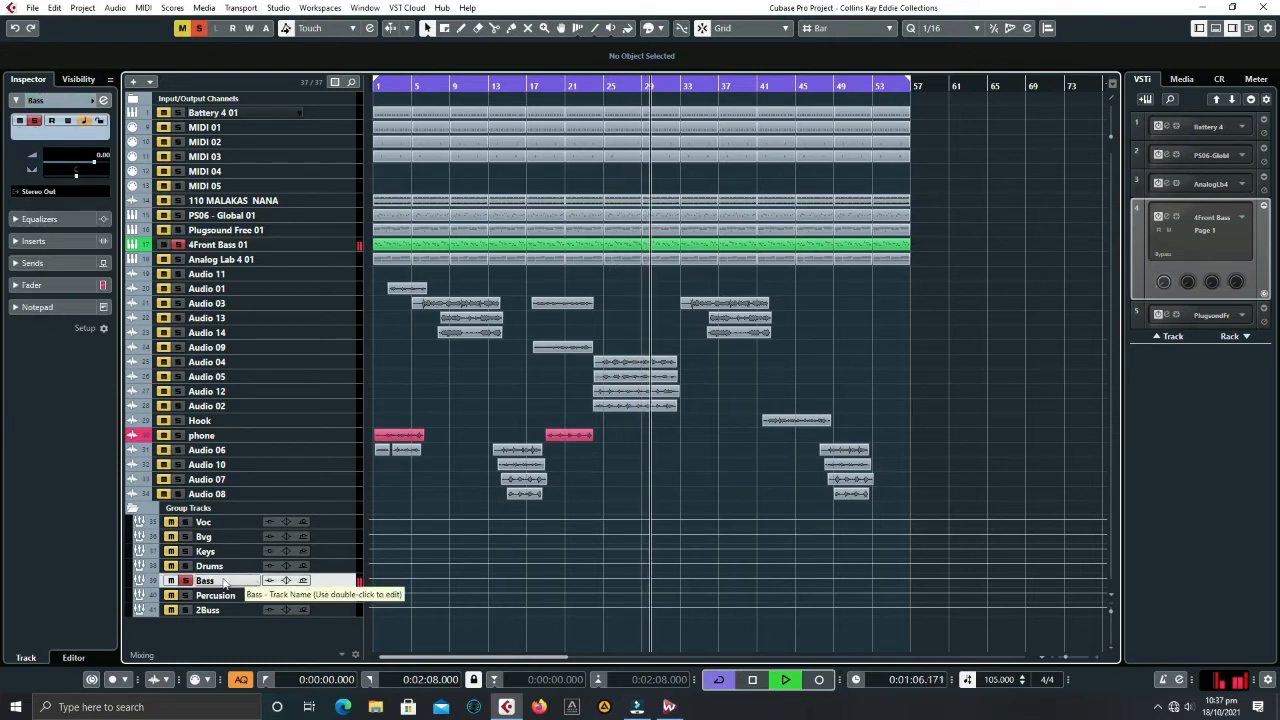
click(185, 580)
- Mute the Bass and Drums groups during playback to check their routing, clear all mutes, and stop playback
click(170, 580)
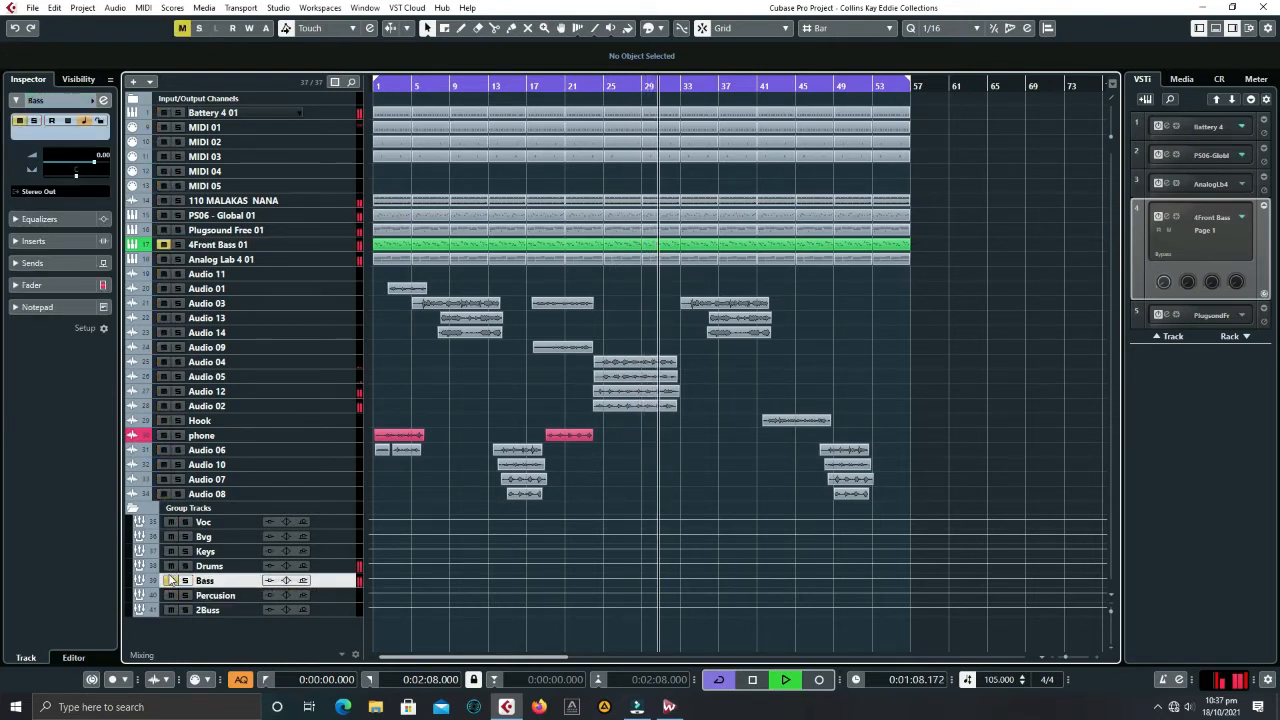
click(170, 566)
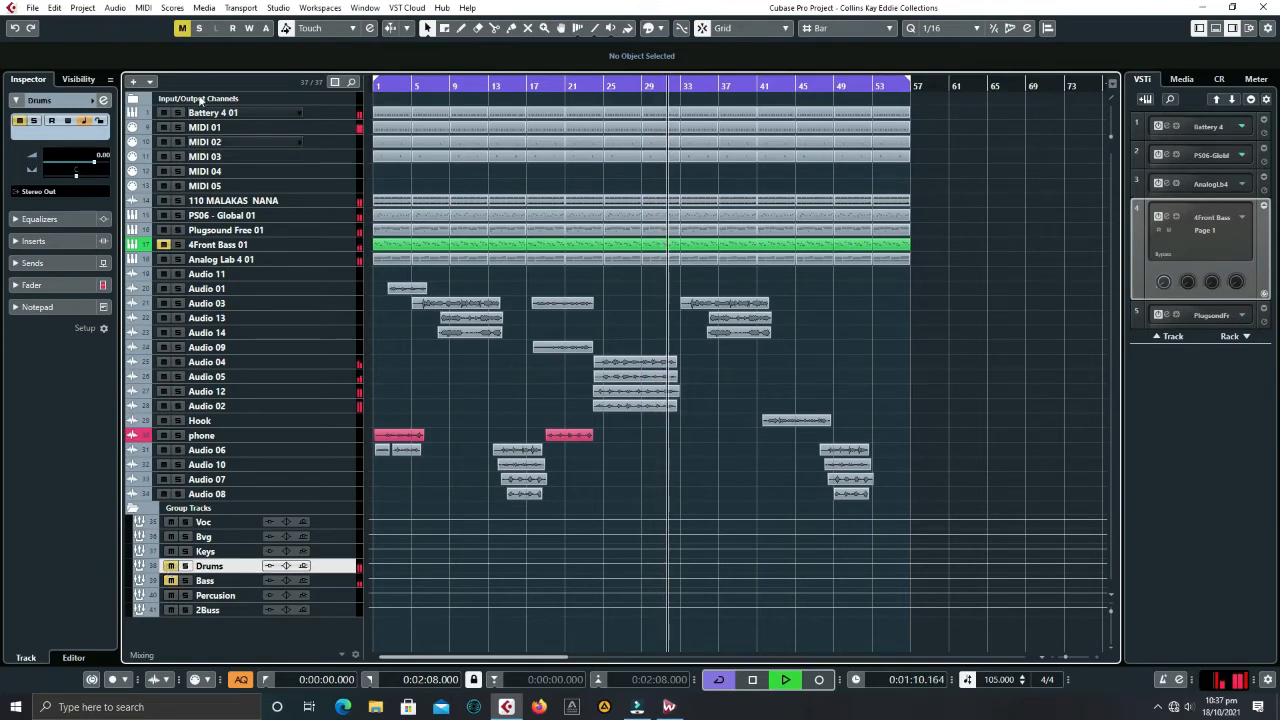
click(181, 27)
key(space)
- Colour the 110 MALAKAS NANA track magenta after trying red-pink and green
click(278, 206)
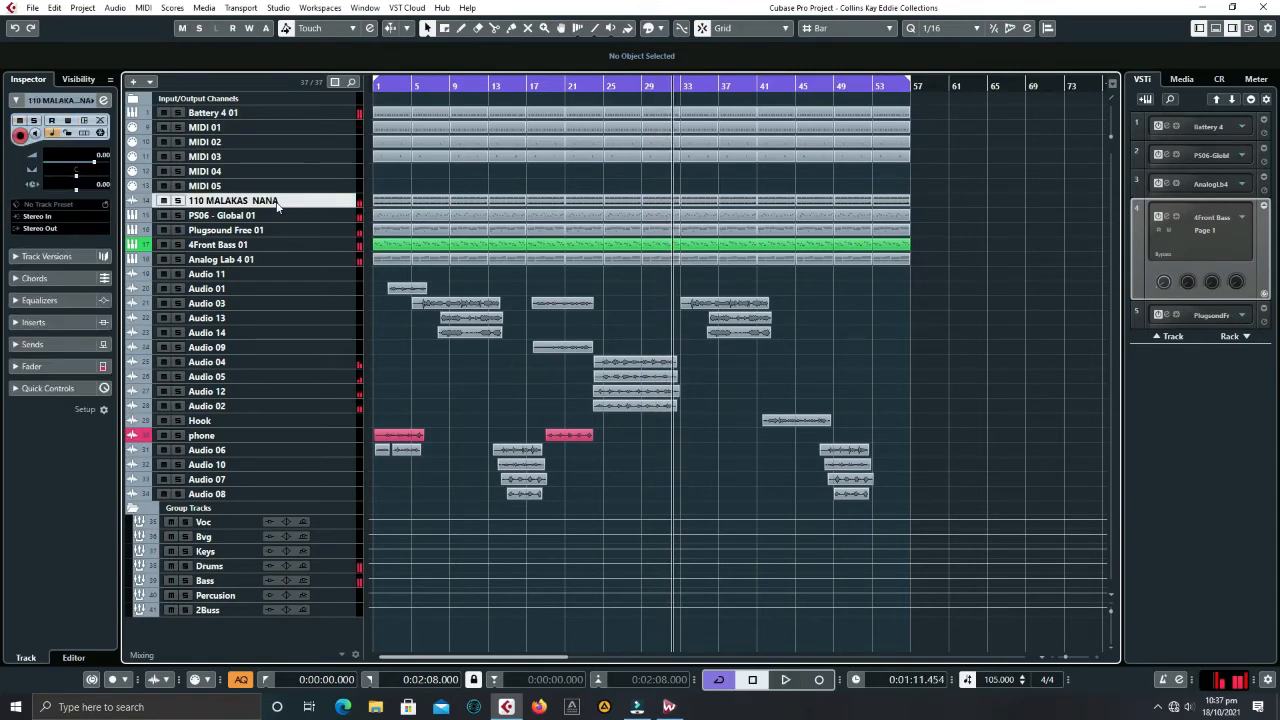
click(97, 104)
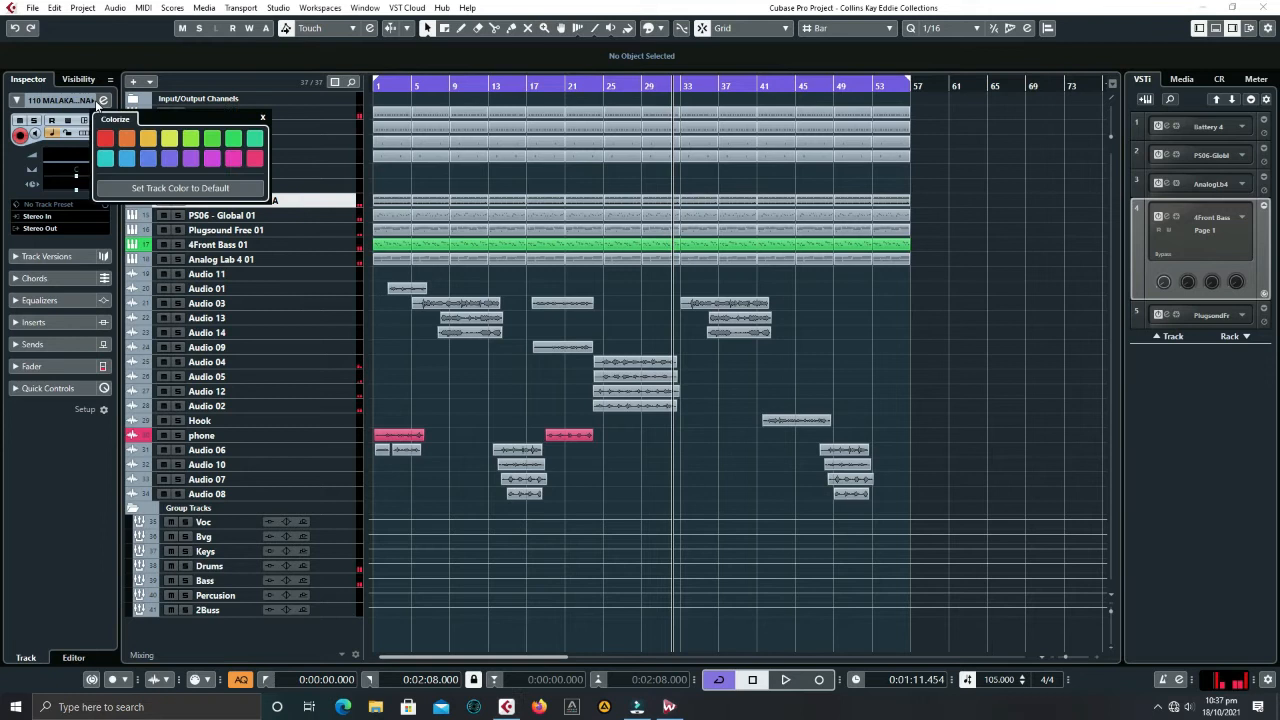
click(254, 159)
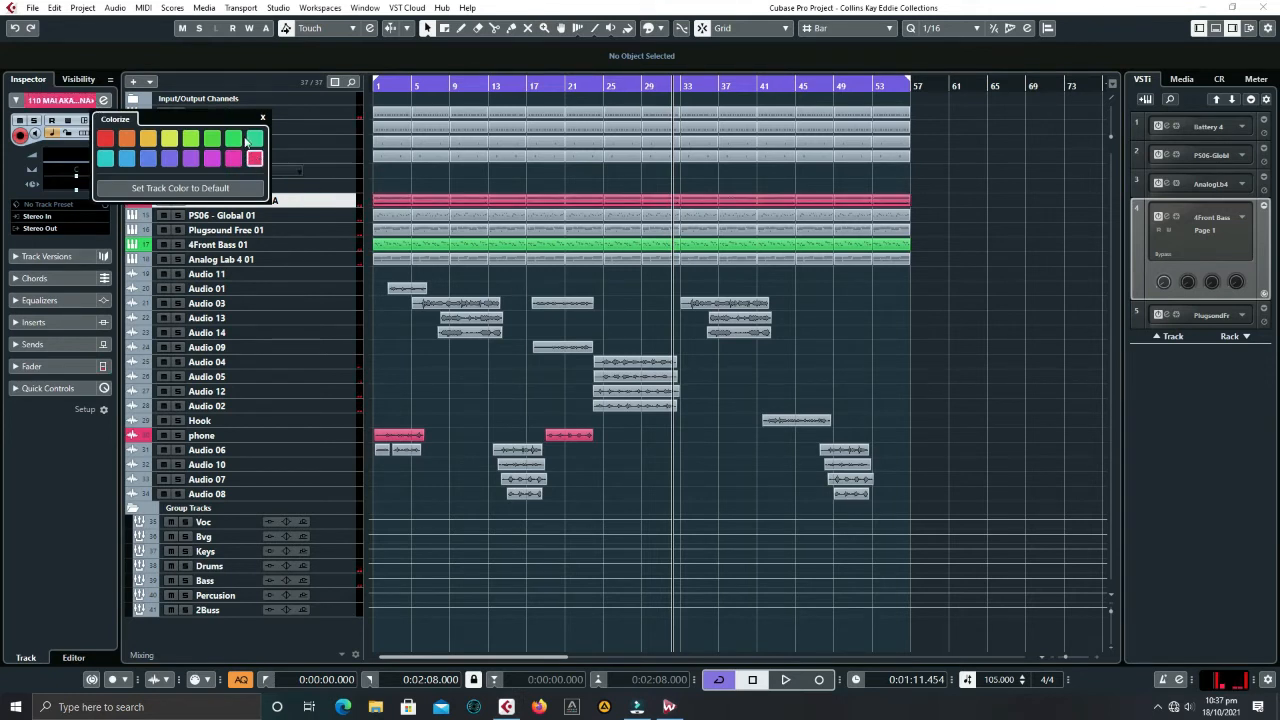
click(212, 139)
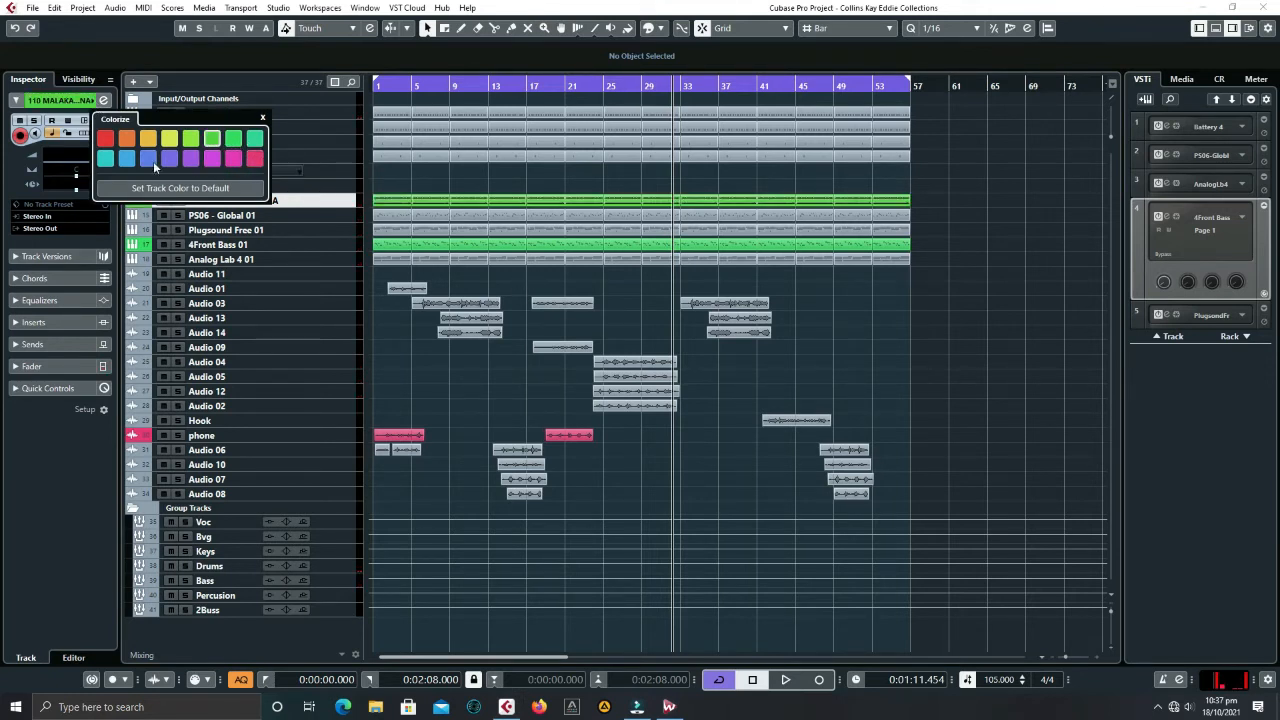
click(233, 159)
click(582, 298)
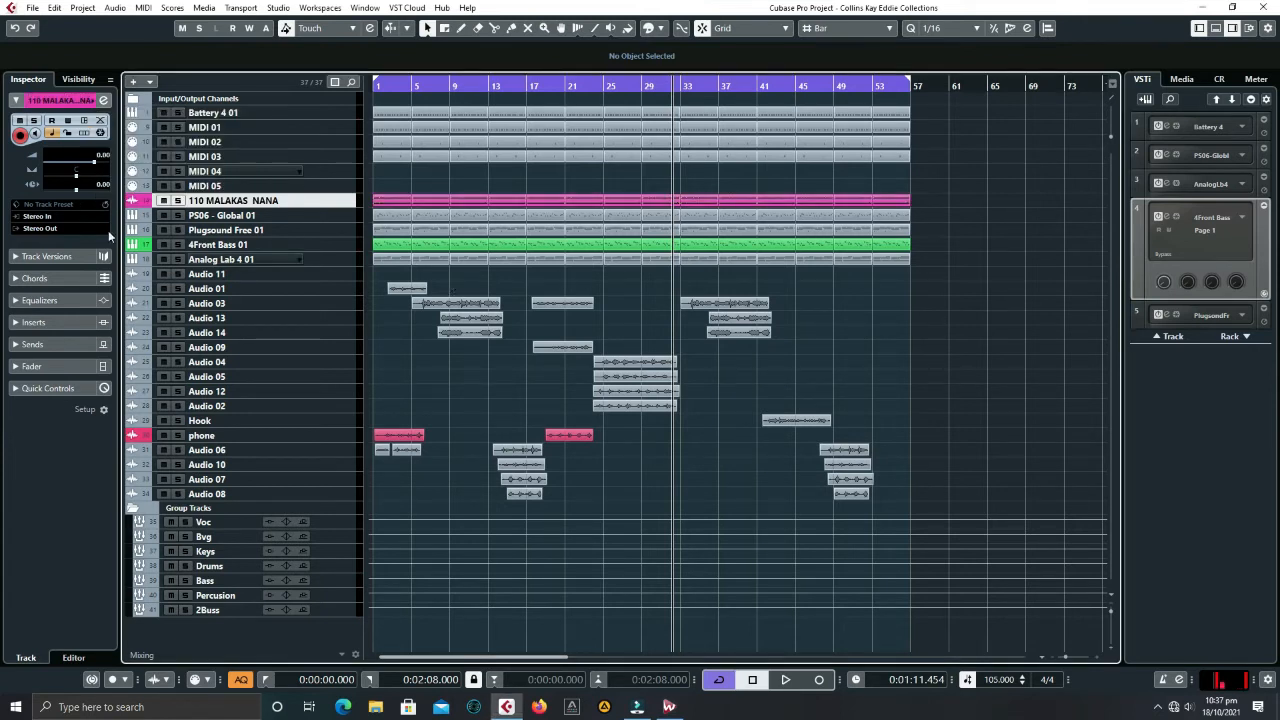
- Route the 110 MALAKAS NANA track's output to the Percussion group, audition that group in solo, and clear the solo
click(45, 229)
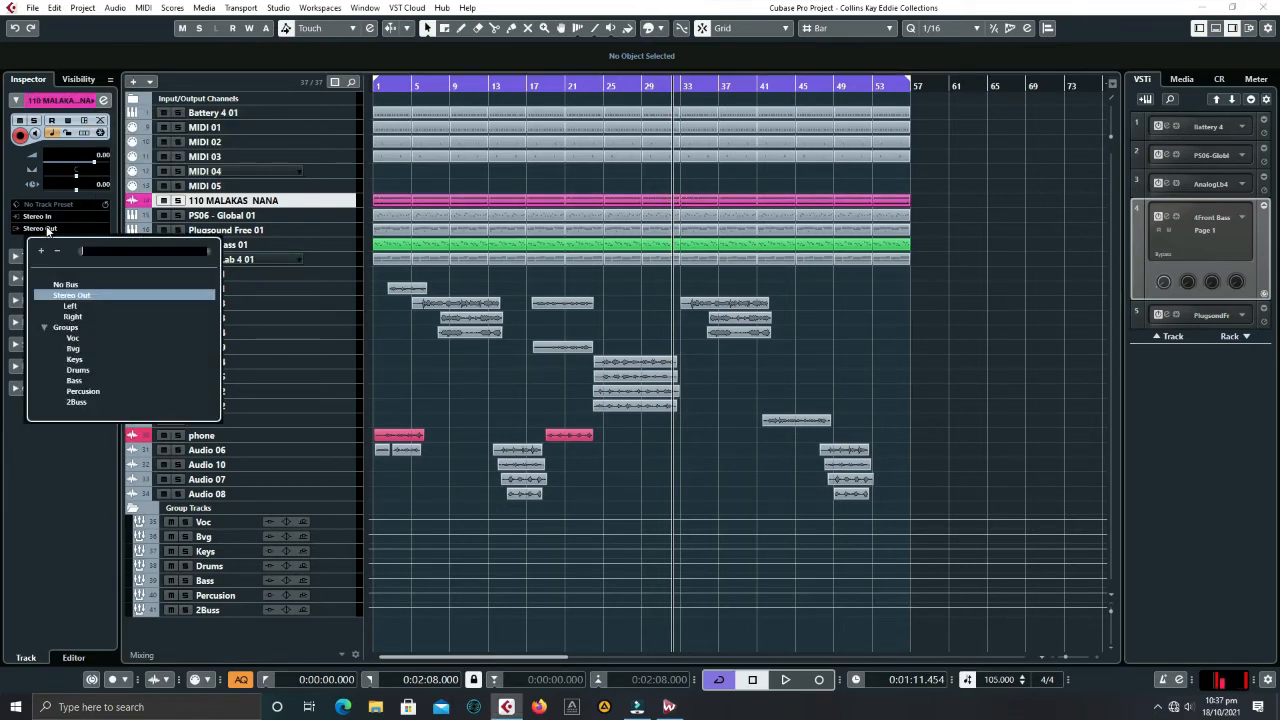
click(88, 393)
click(186, 595)
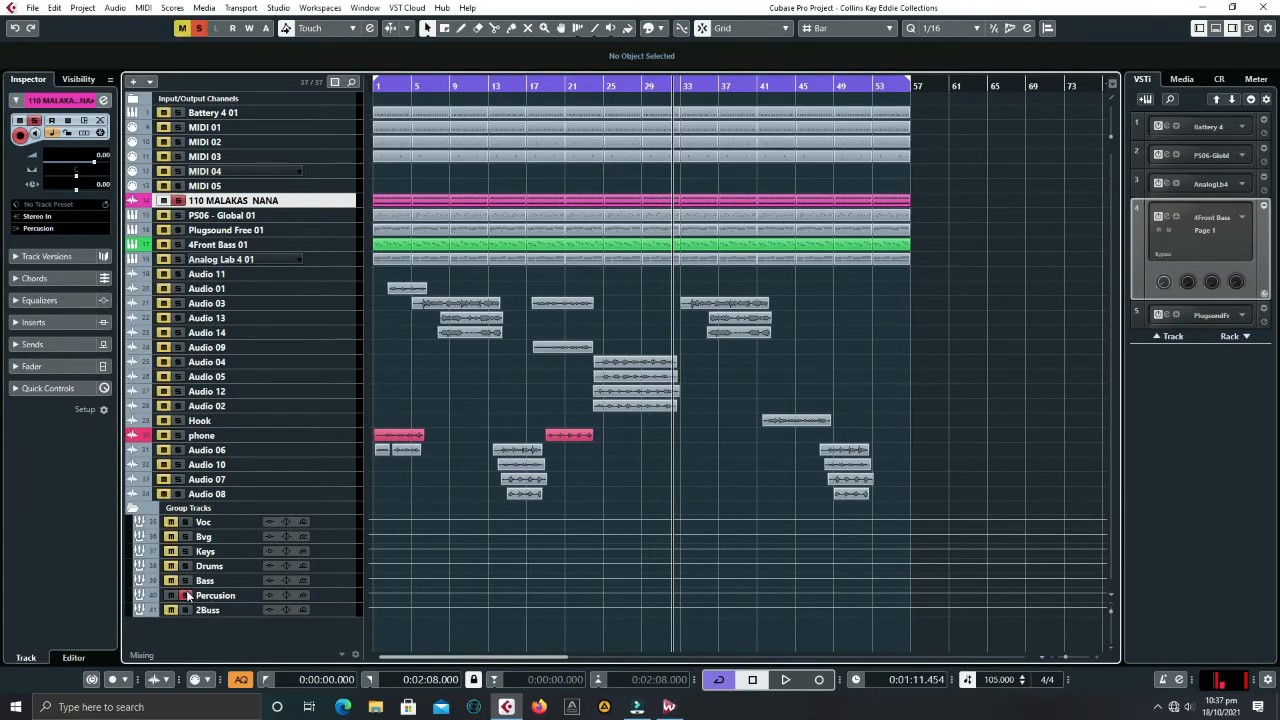
click(245, 598)
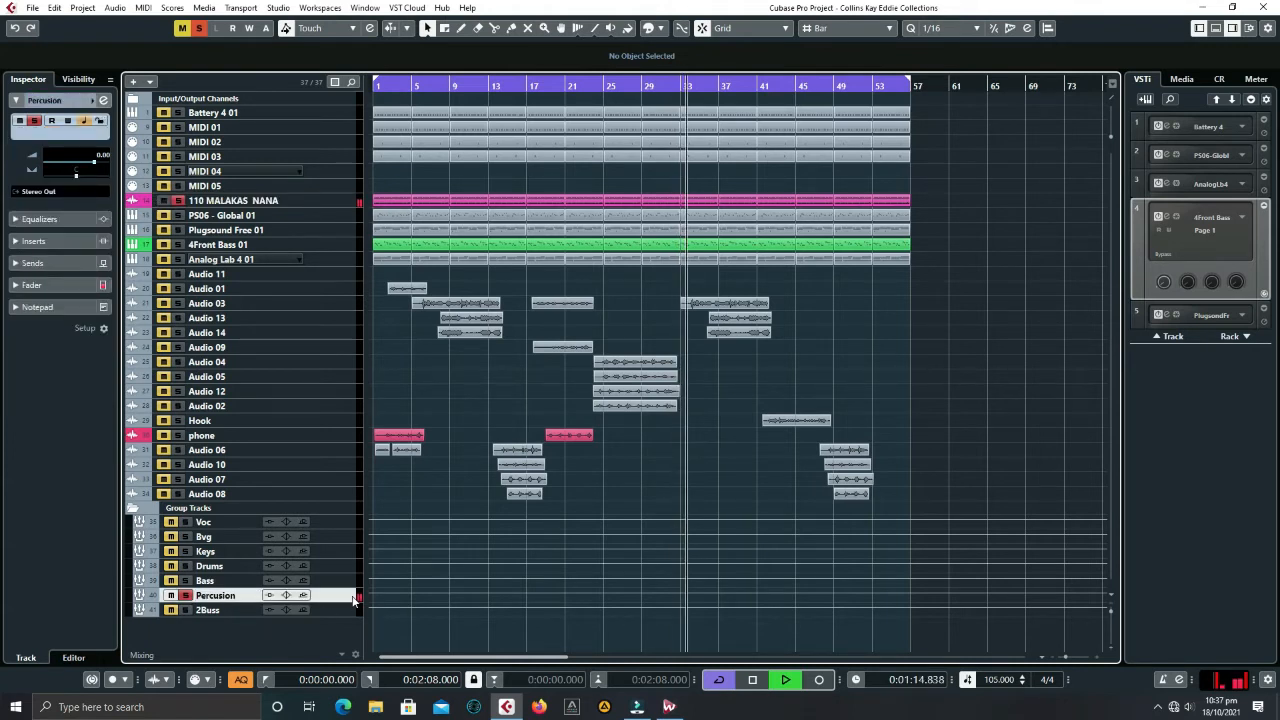
click(186, 595)
key(space)
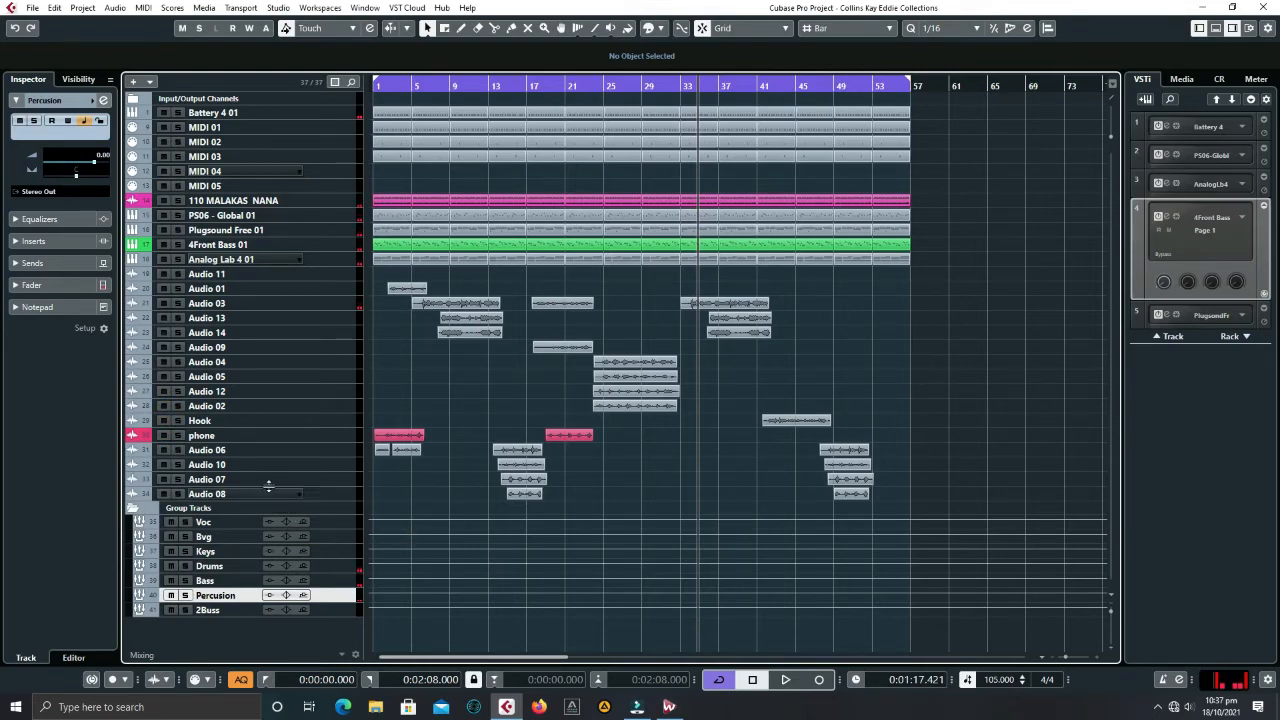
- Route the PS06 - Global 01, Plugsound Free 01 and Analog Lab 4 01 channels to the Keys group in the MixConsole, and close the console
key(F3)
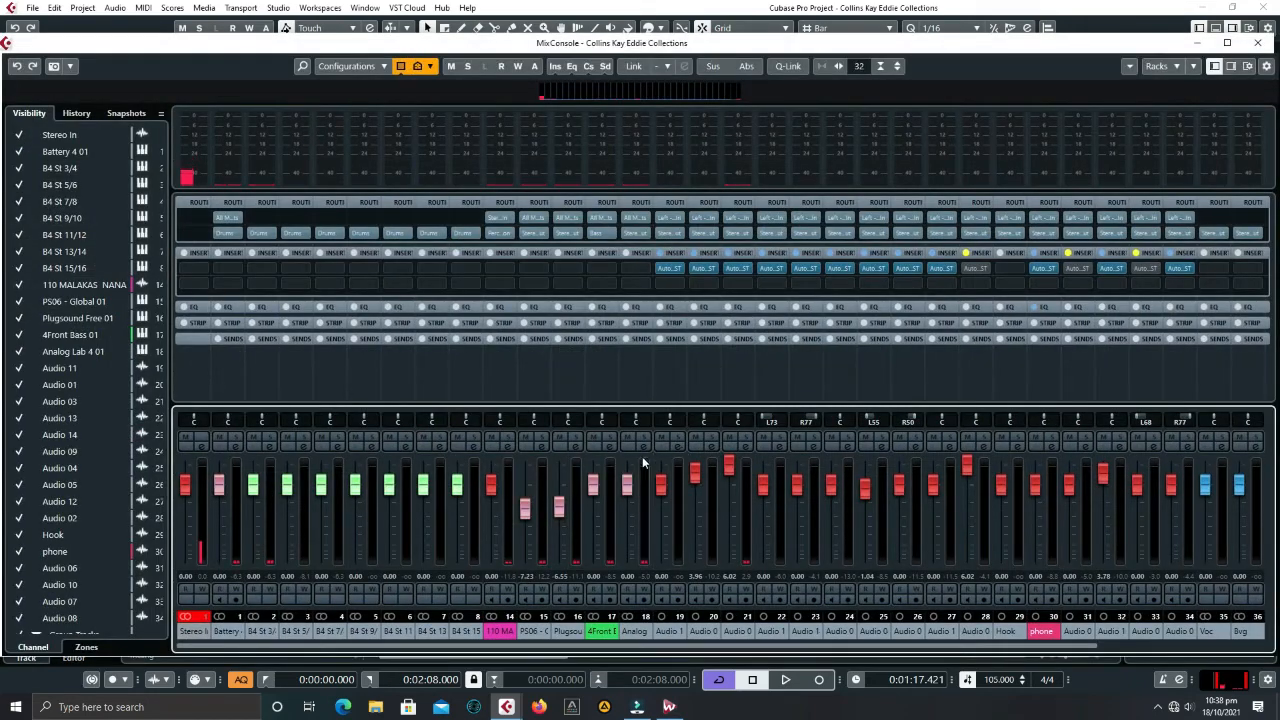
key(space)
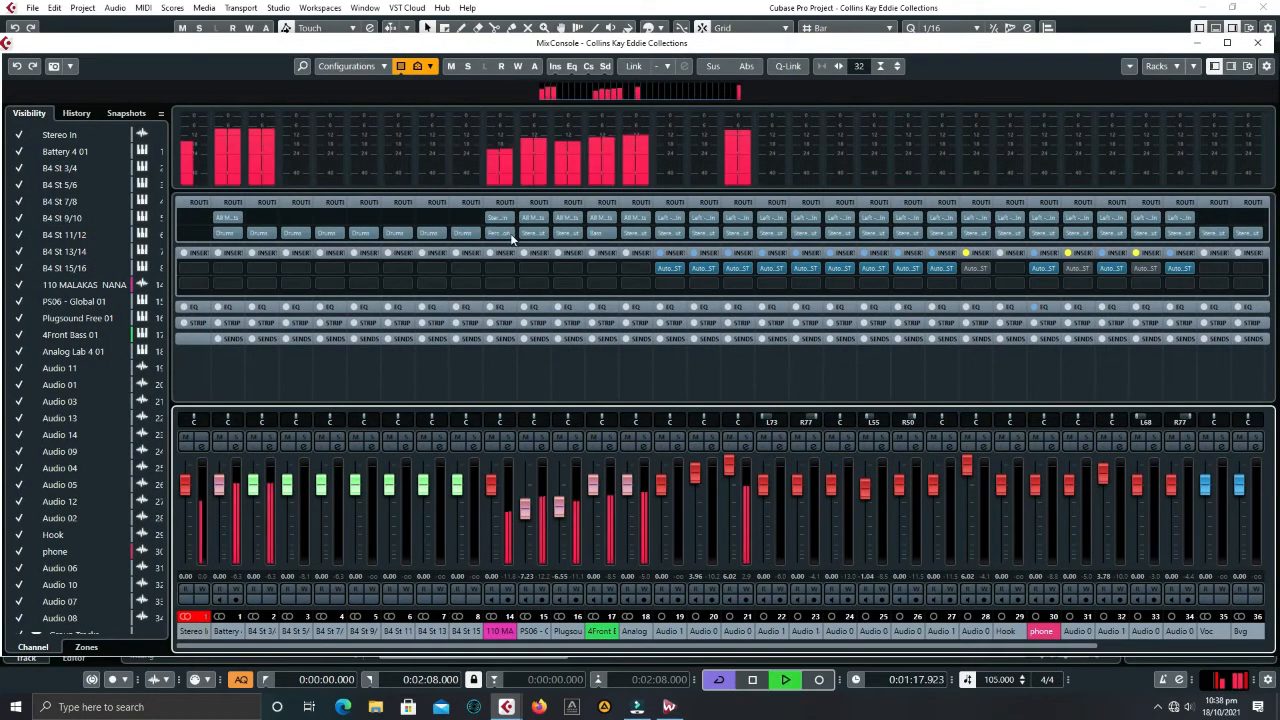
key(space)
click(533, 232)
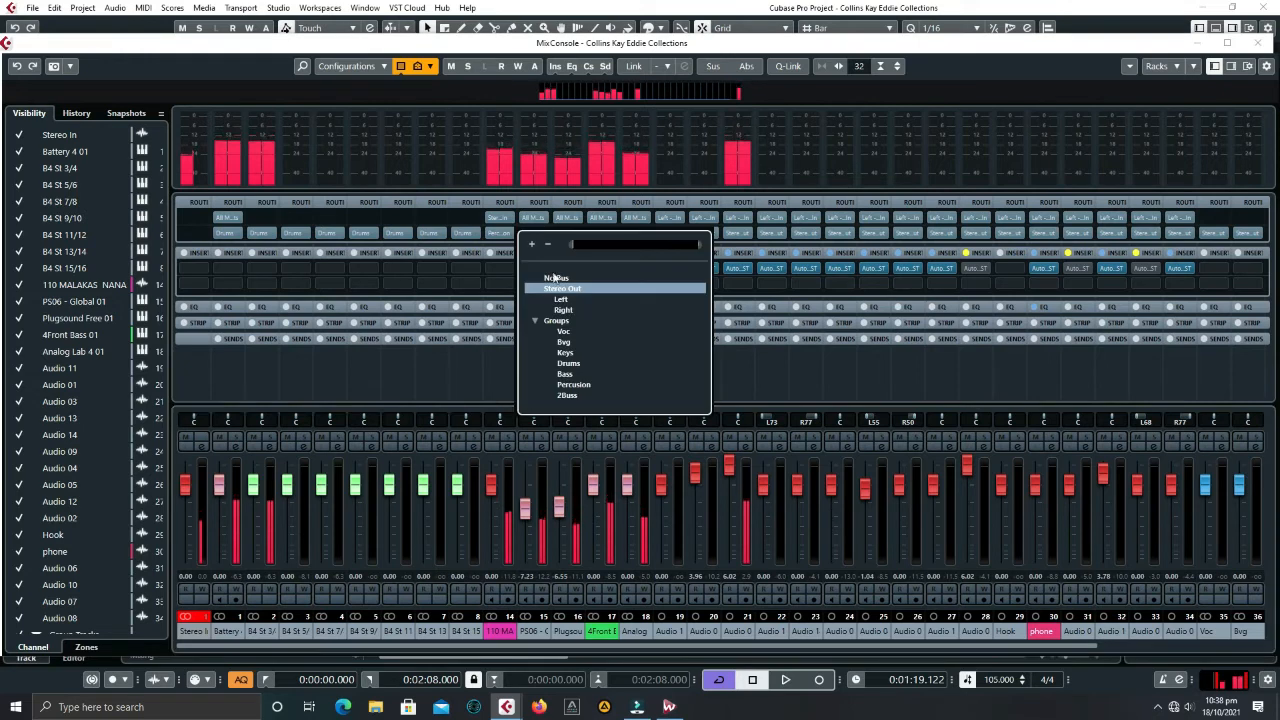
click(569, 356)
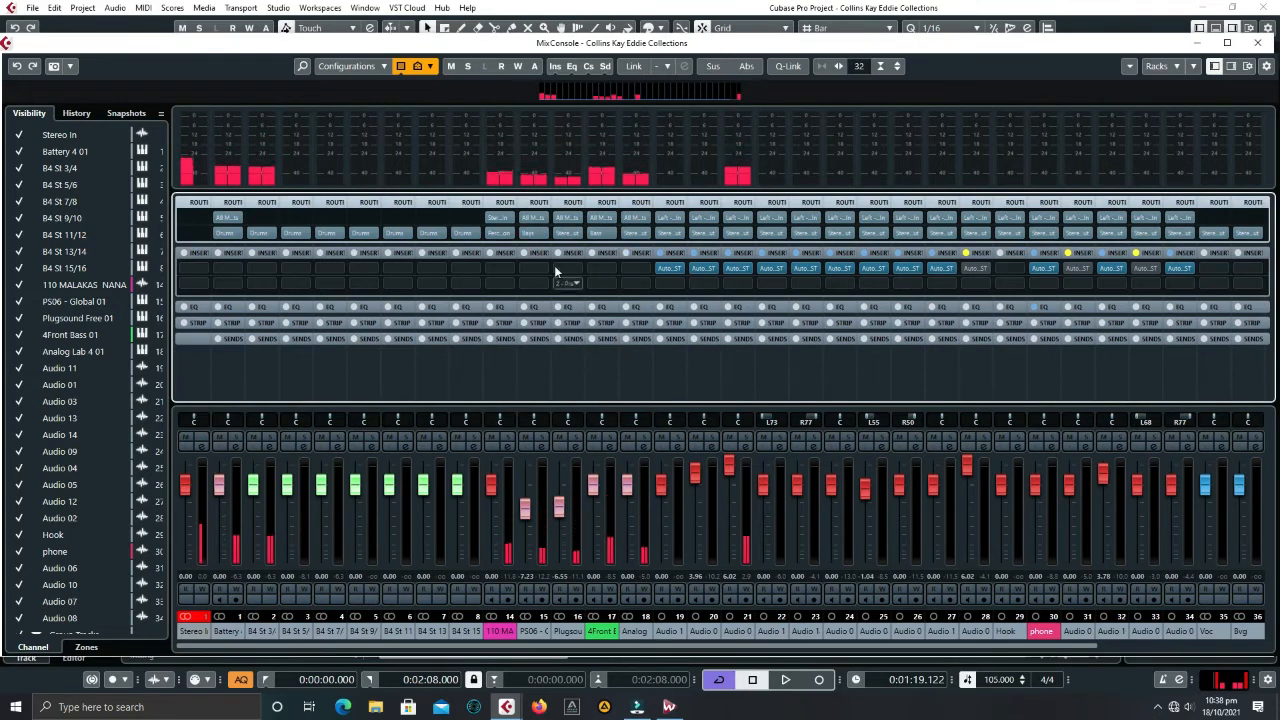
click(571, 238)
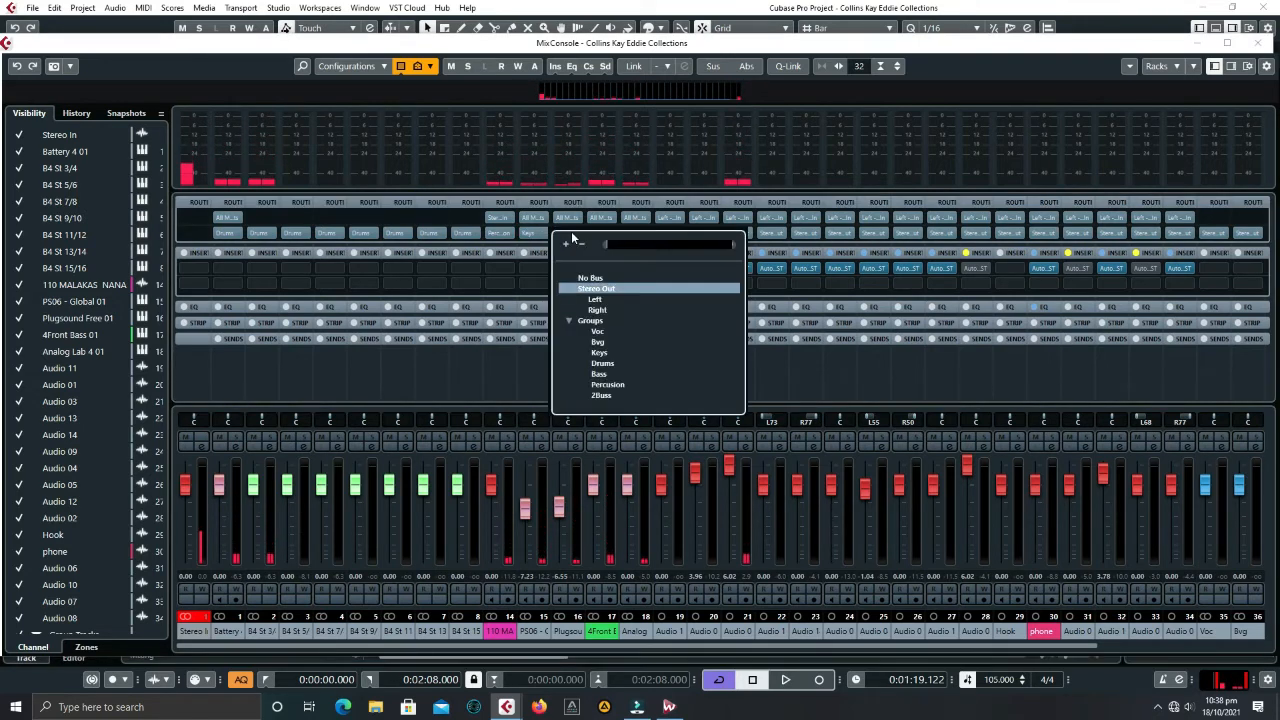
click(600, 354)
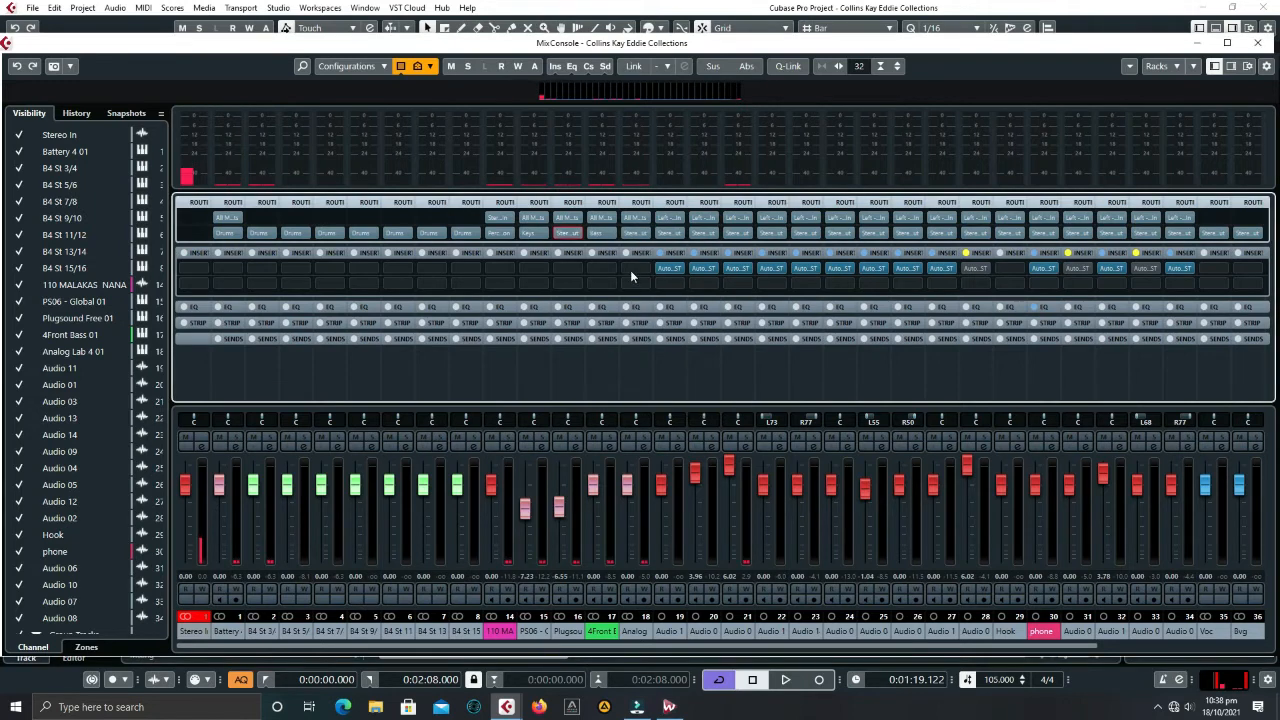
click(635, 234)
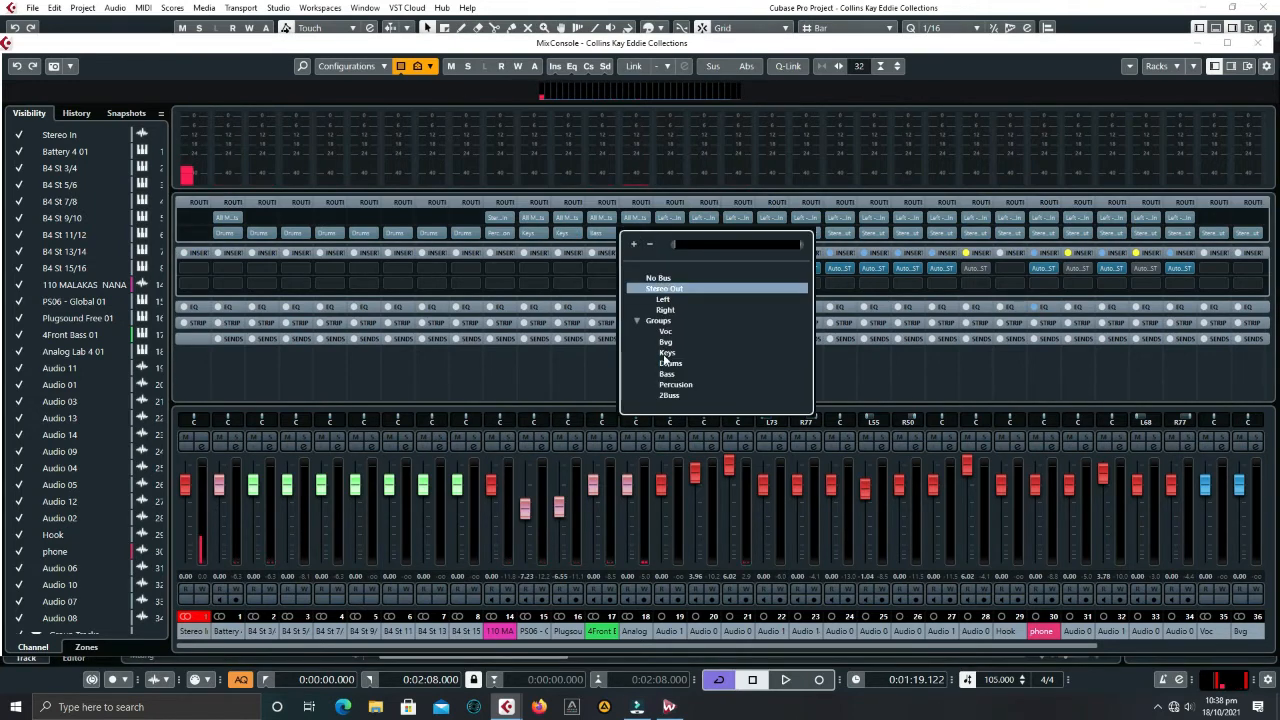
click(665, 353)
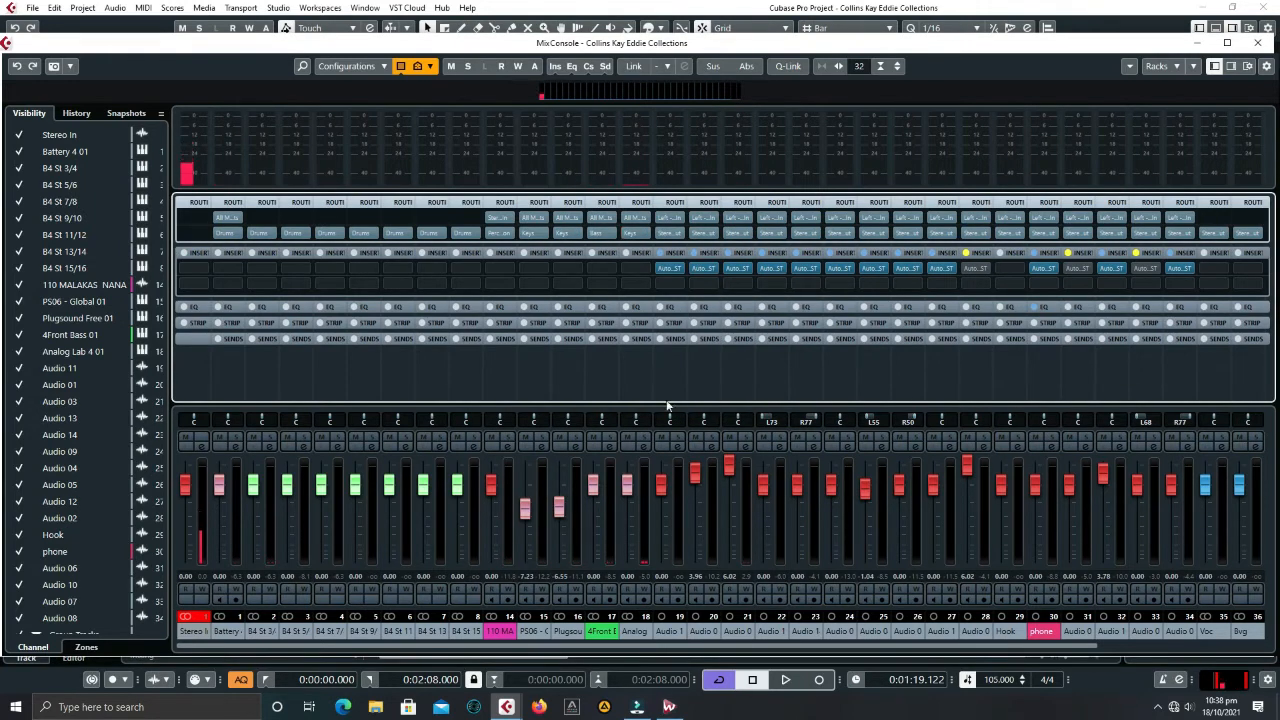
click(1257, 43)
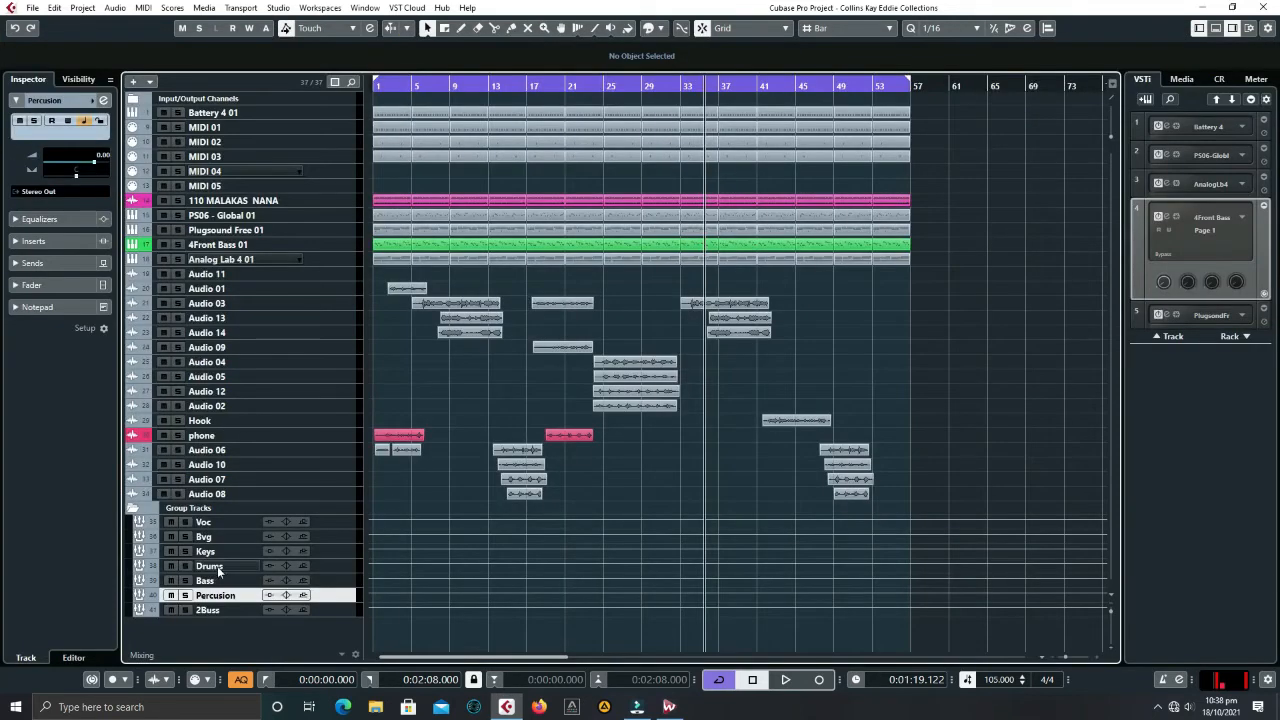
- Audition the Keys group track in solo during playback, stop, and clear the solo
click(187, 552)
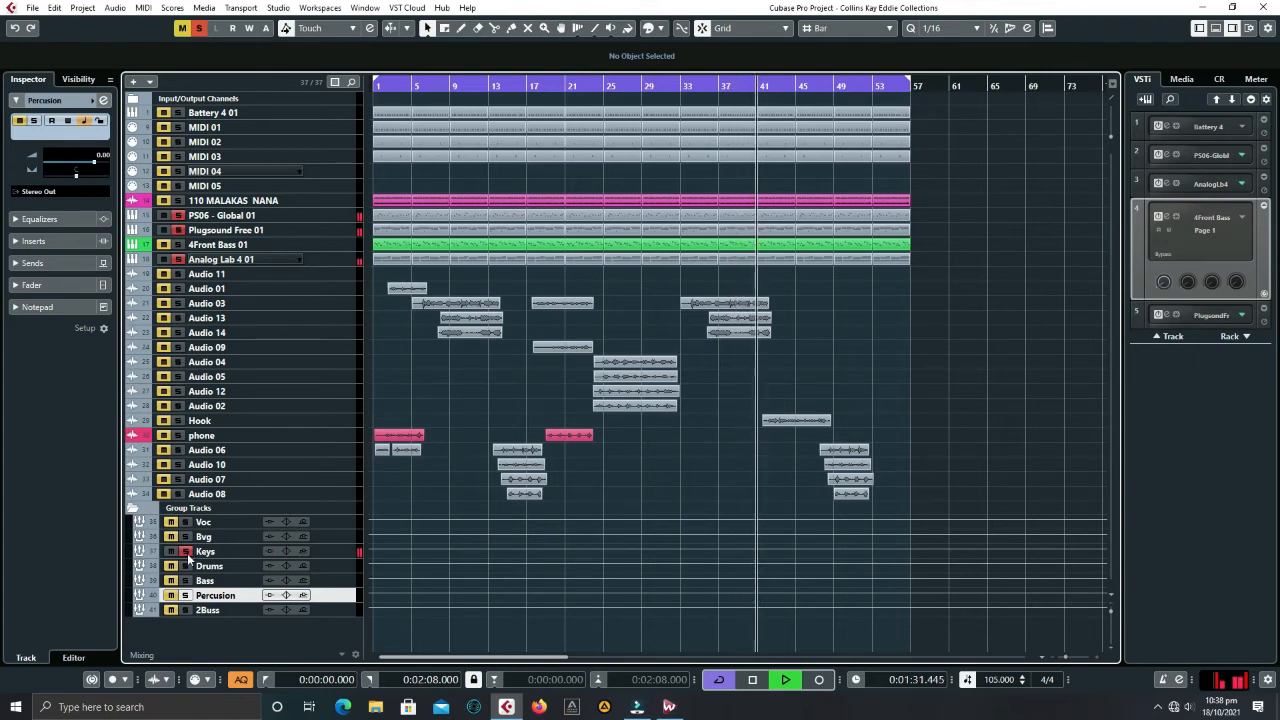
key(space)
click(186, 552)
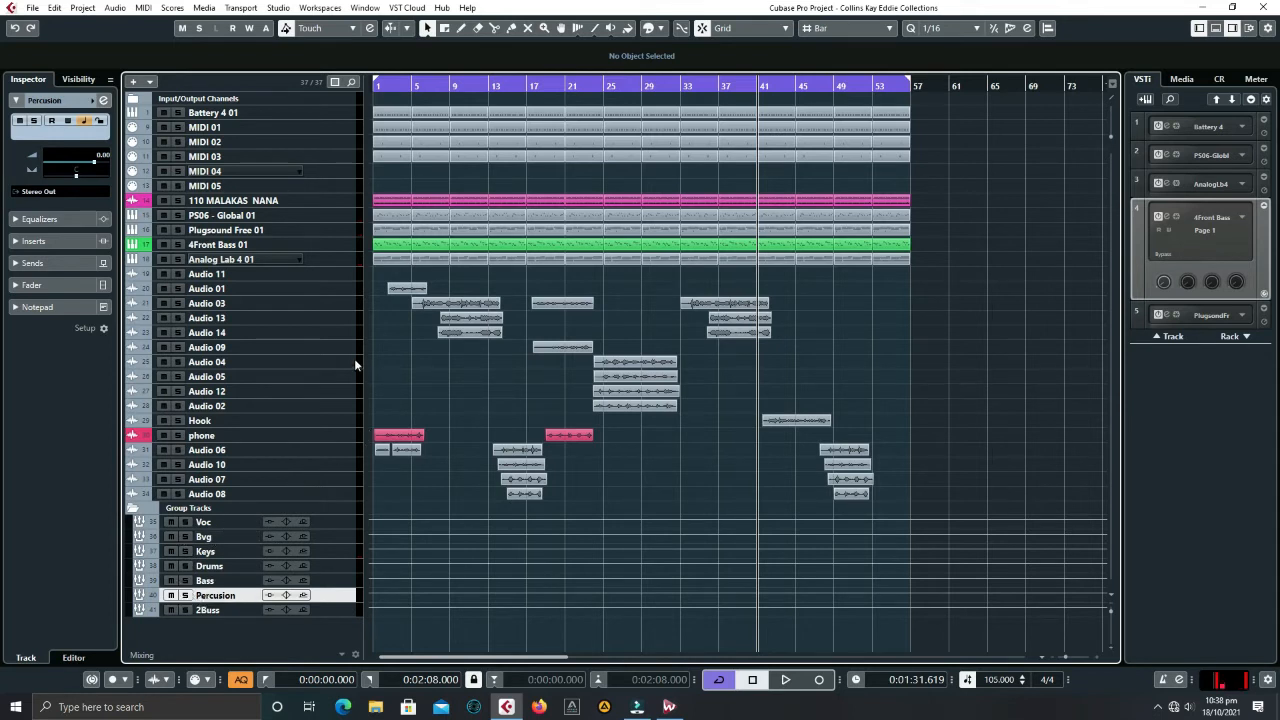
- Route the outputs of the Audio 01 and Audio 03 tracks to the Voc group
click(237, 274)
click(238, 288)
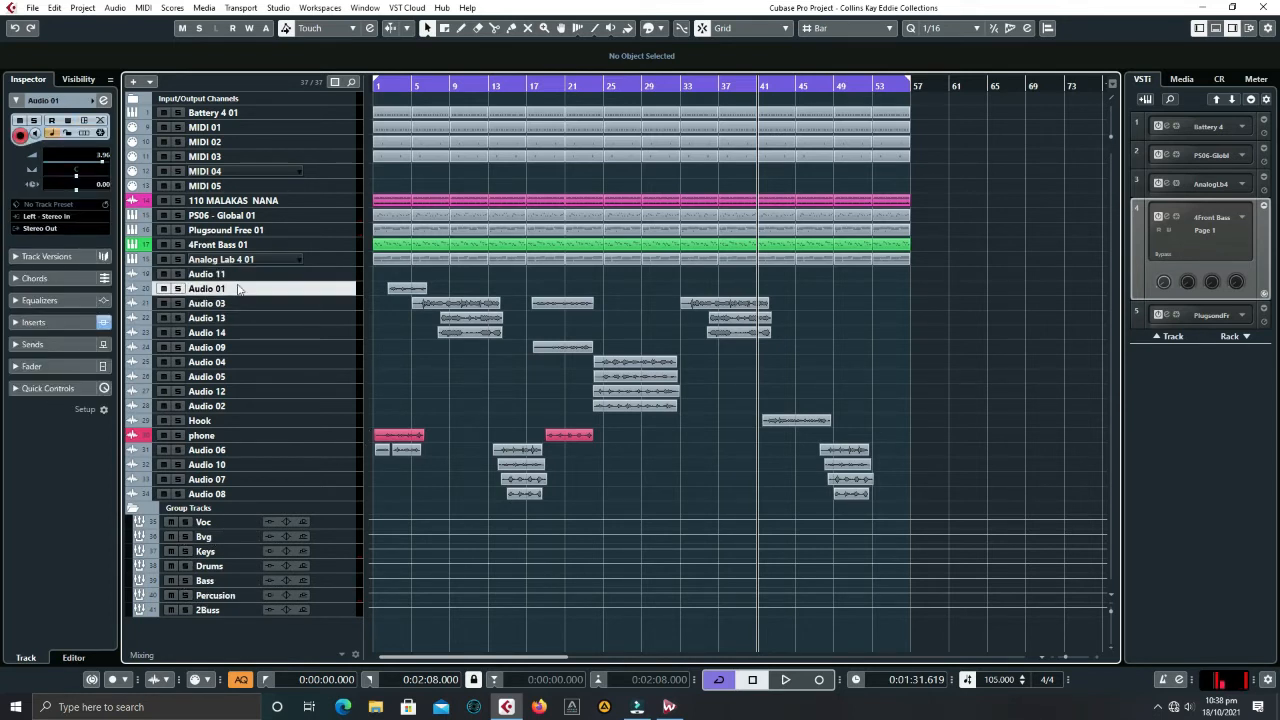
click(57, 228)
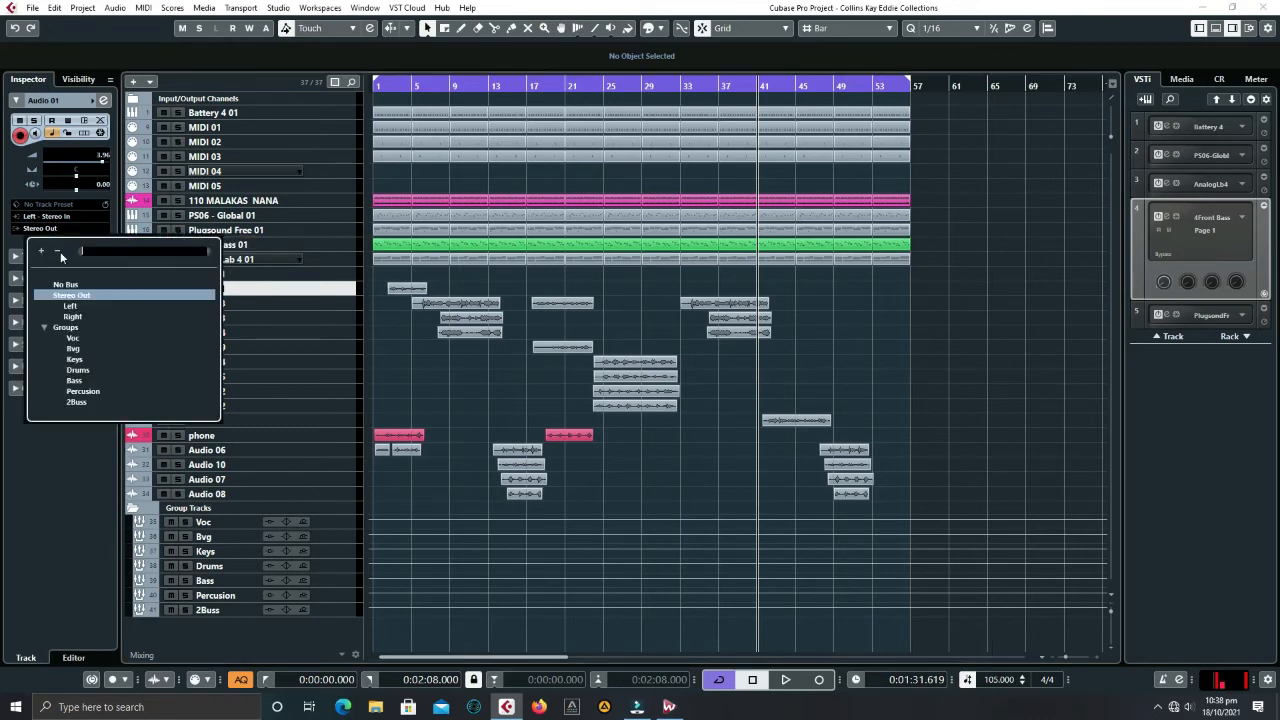
click(77, 340)
click(219, 303)
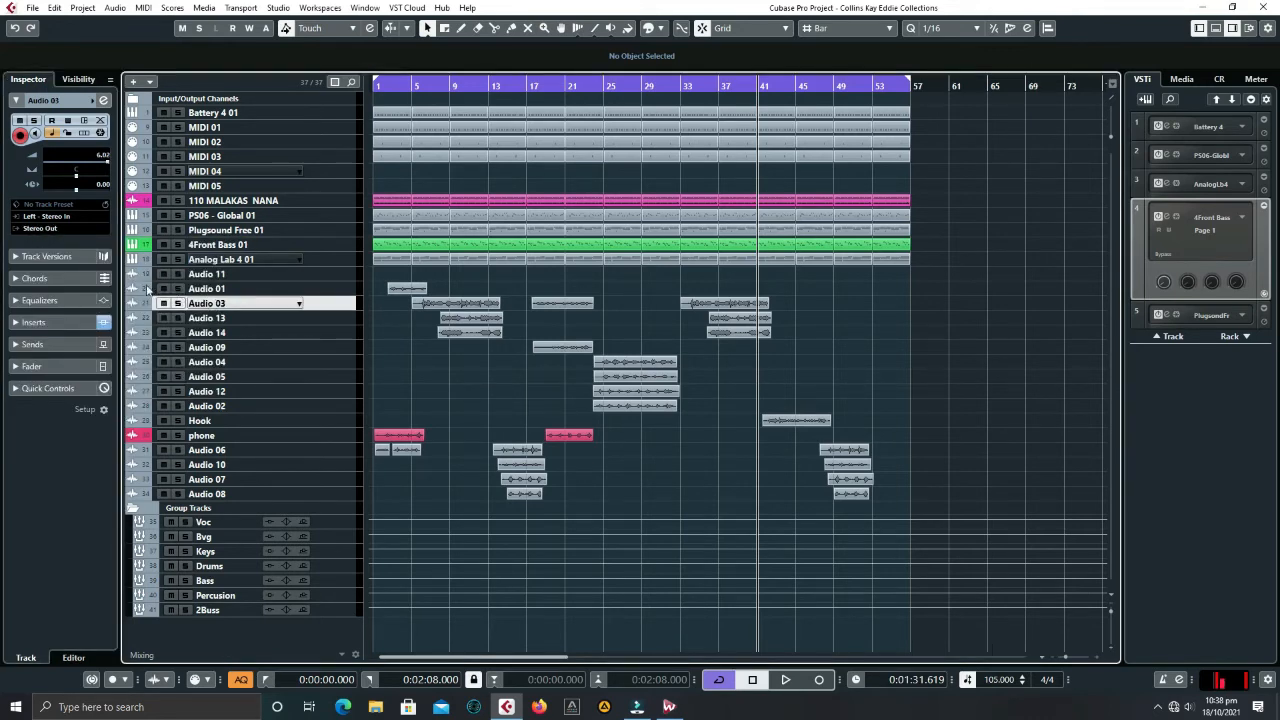
click(57, 229)
click(77, 338)
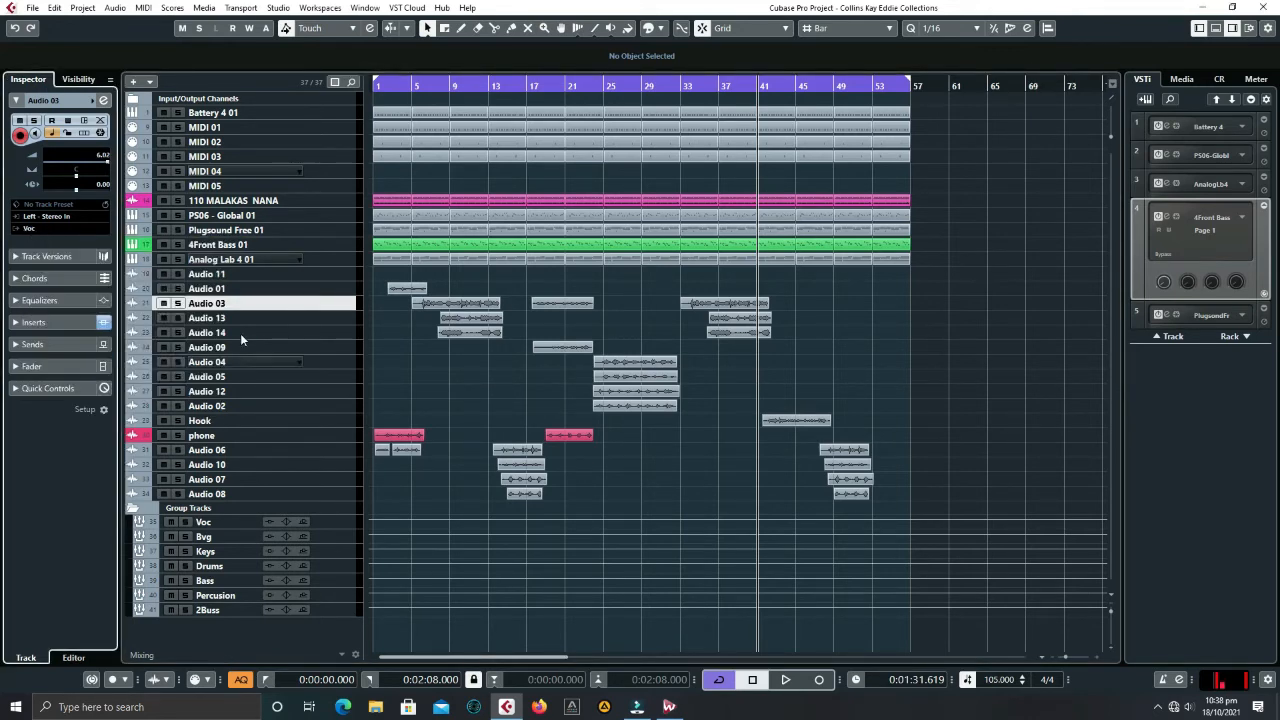
- Mute the Keys, Drums, Bass and Percussion groups and play the vocals from near the song's start, stopping around bar 5
click(235, 319)
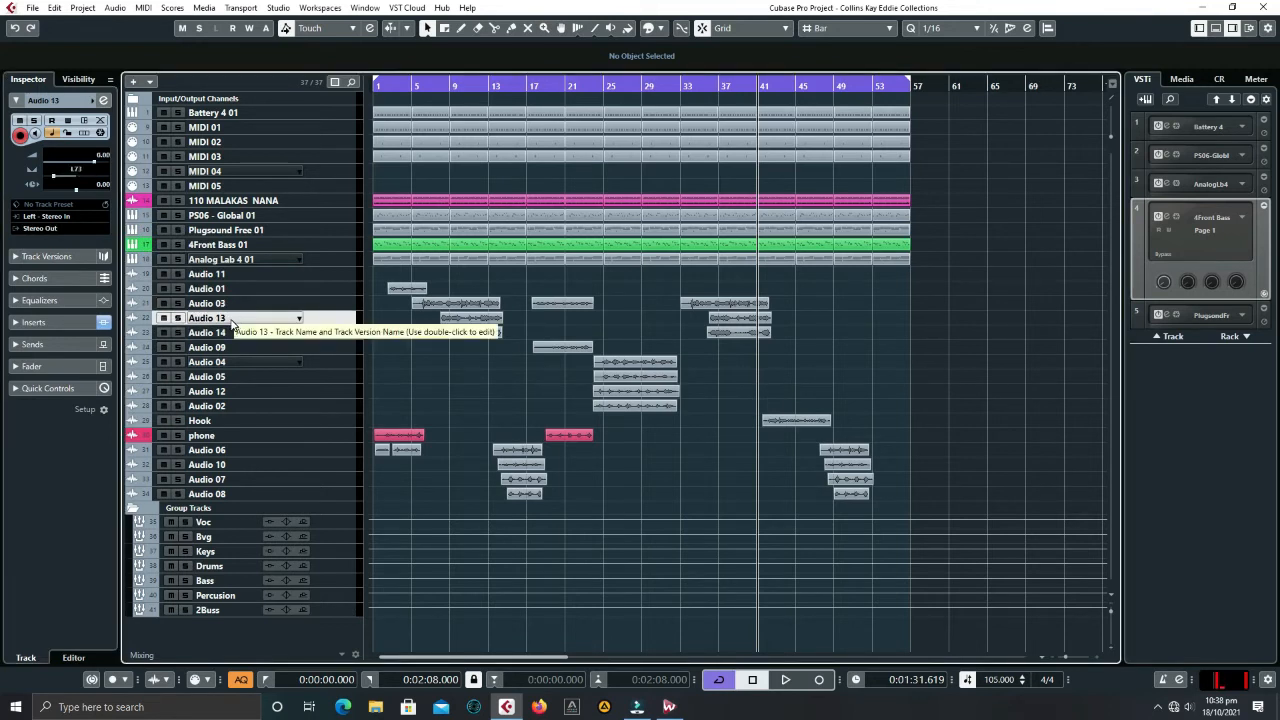
click(171, 581)
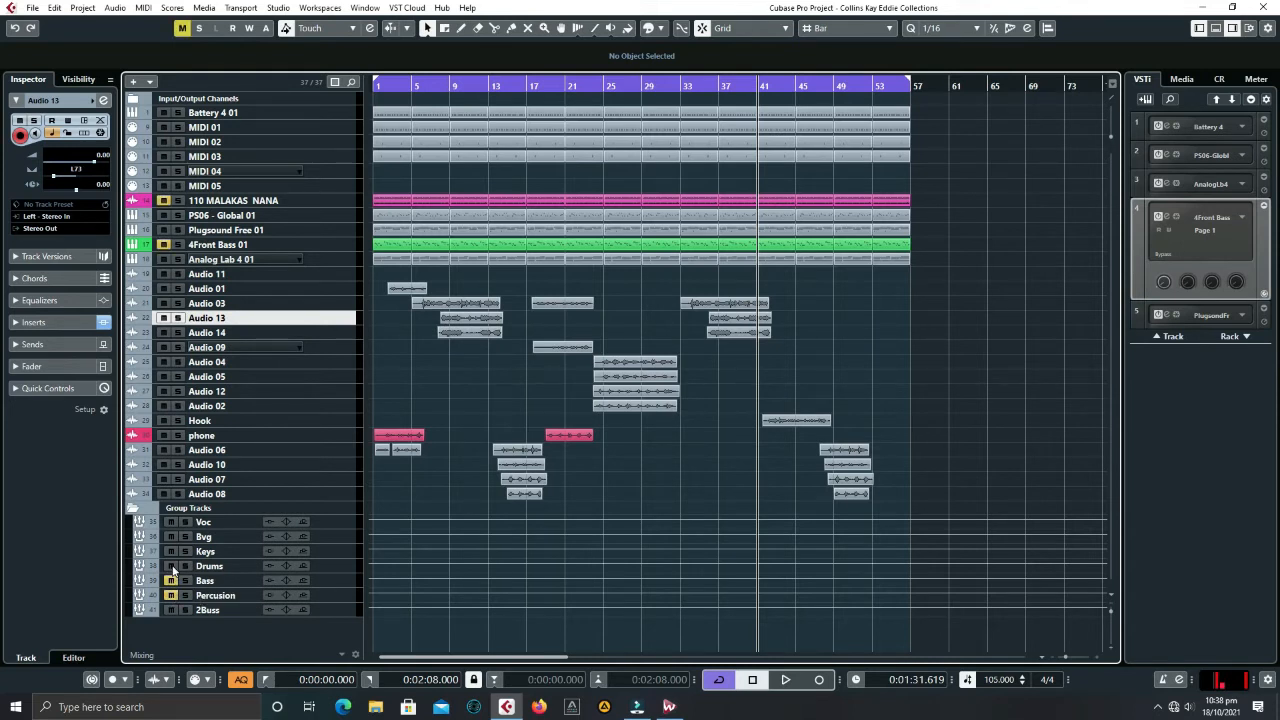
key(space)
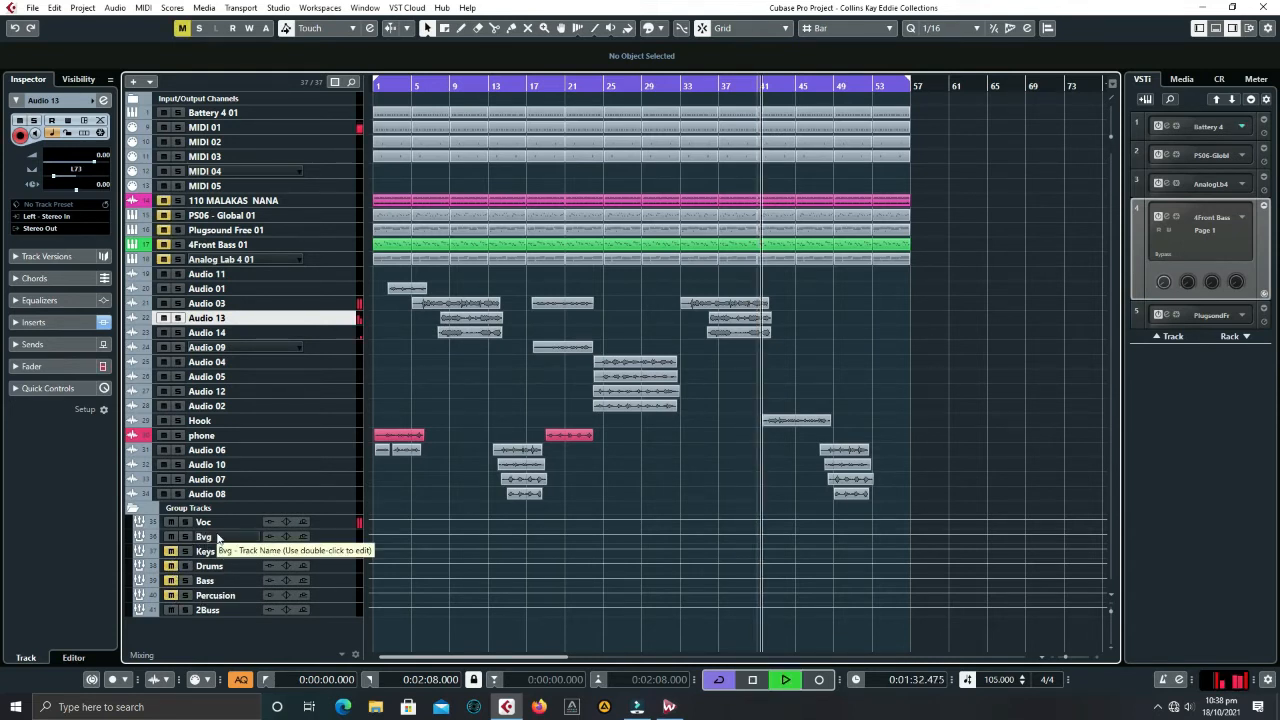
click(404, 87)
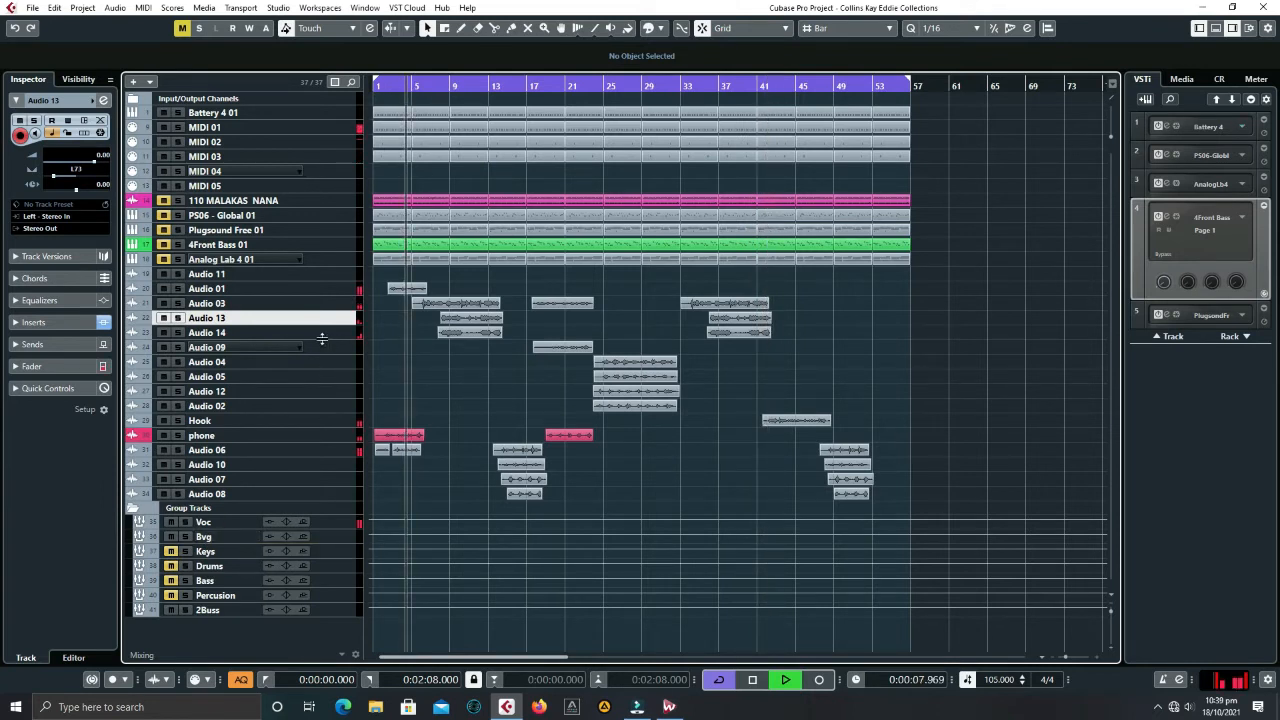
key(space)
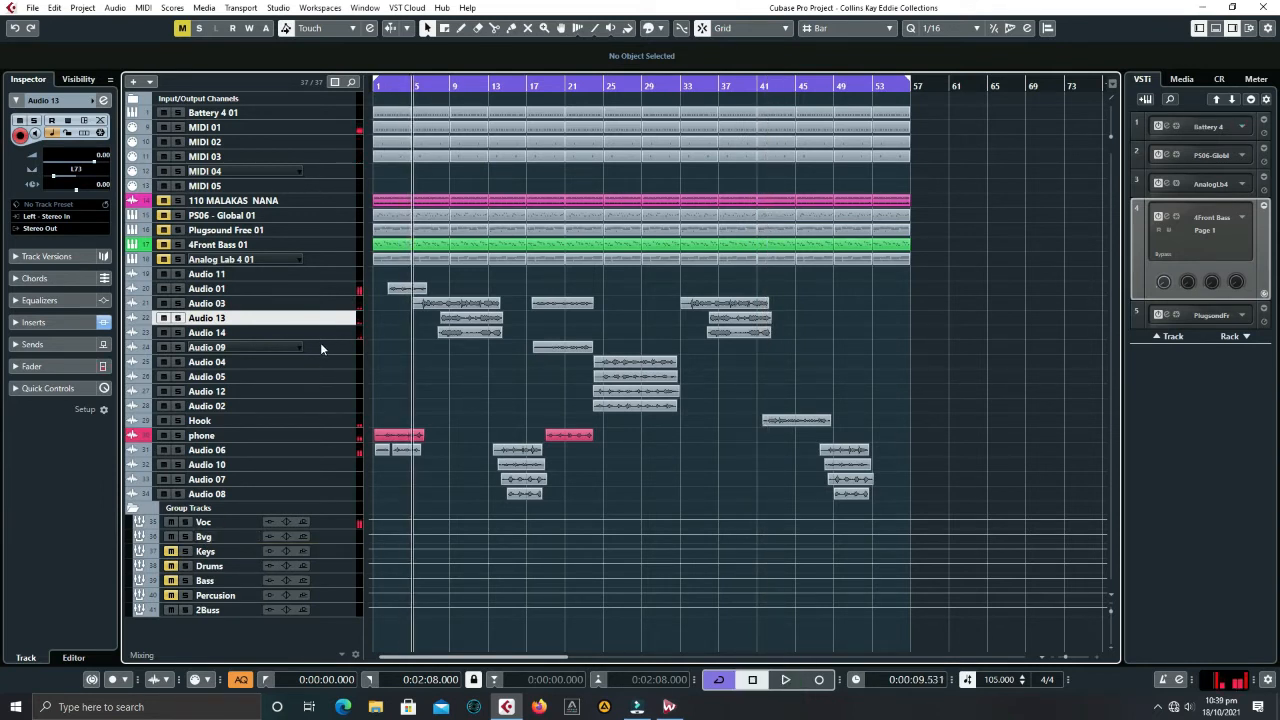
- Route the outputs of the Audio 13 and Audio 14 tracks to the Voc group
click(260, 288)
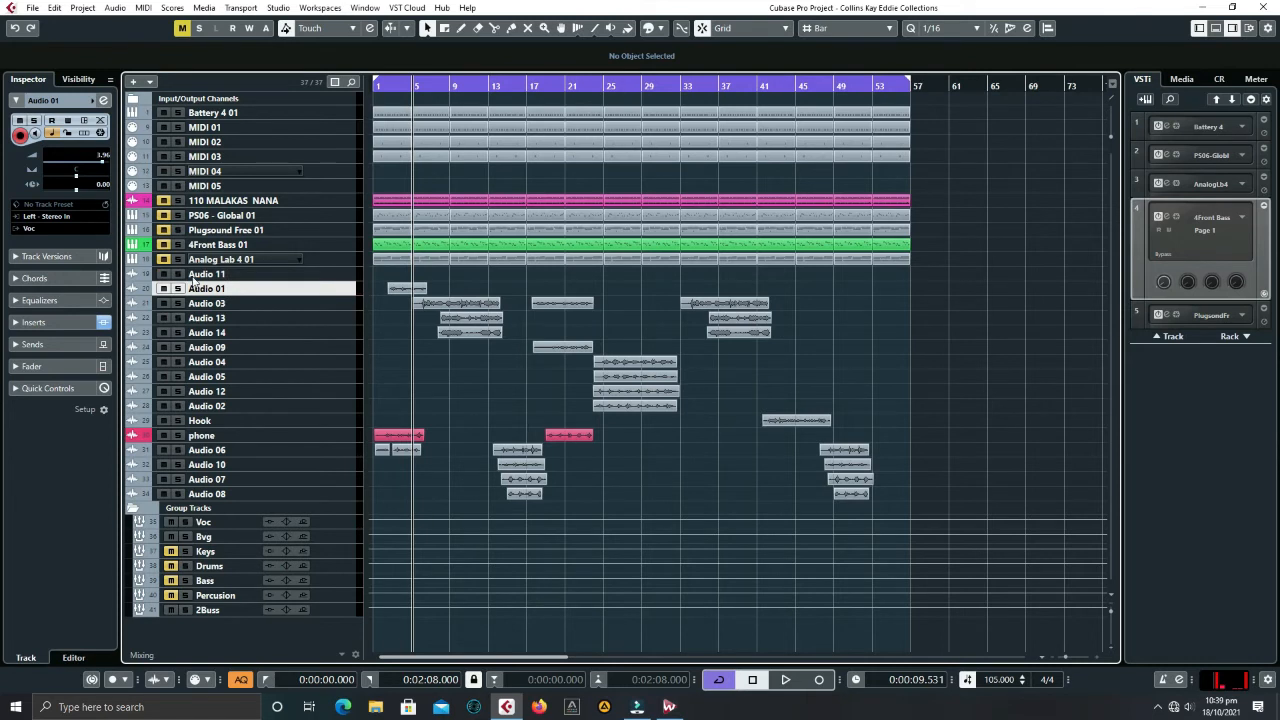
click(222, 303)
click(207, 318)
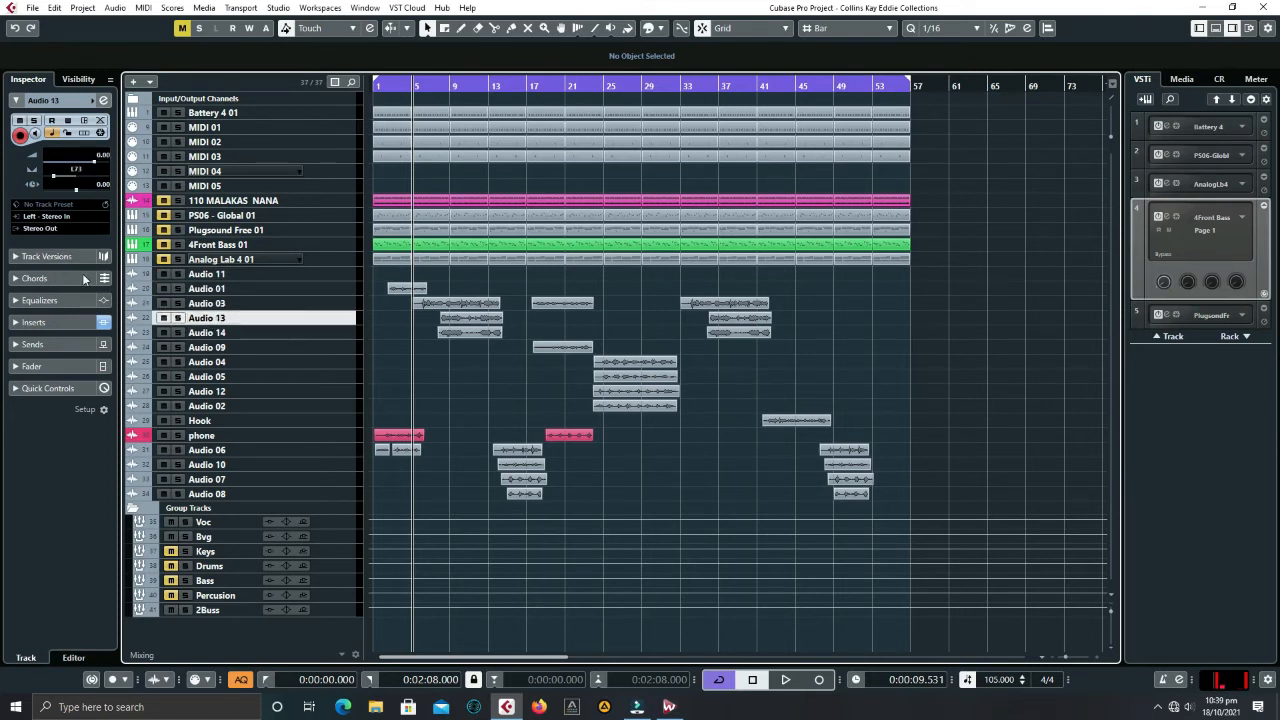
click(51, 228)
click(80, 338)
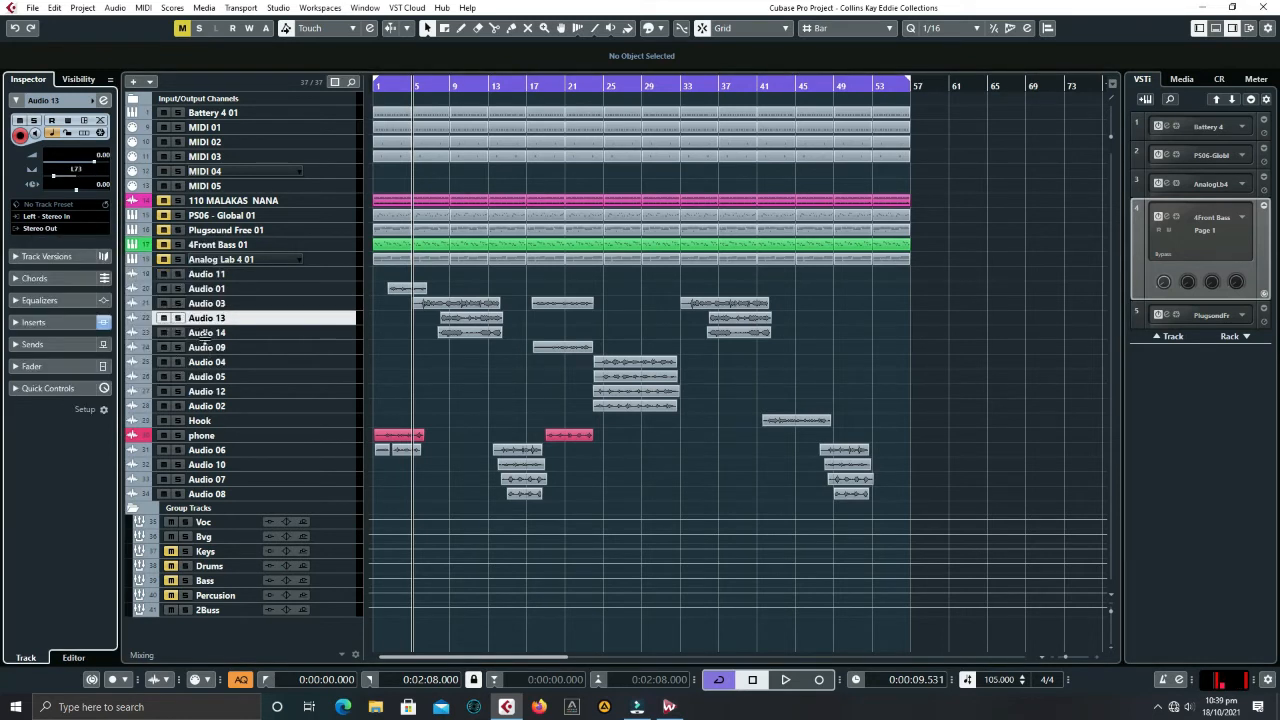
click(203, 334)
click(38, 229)
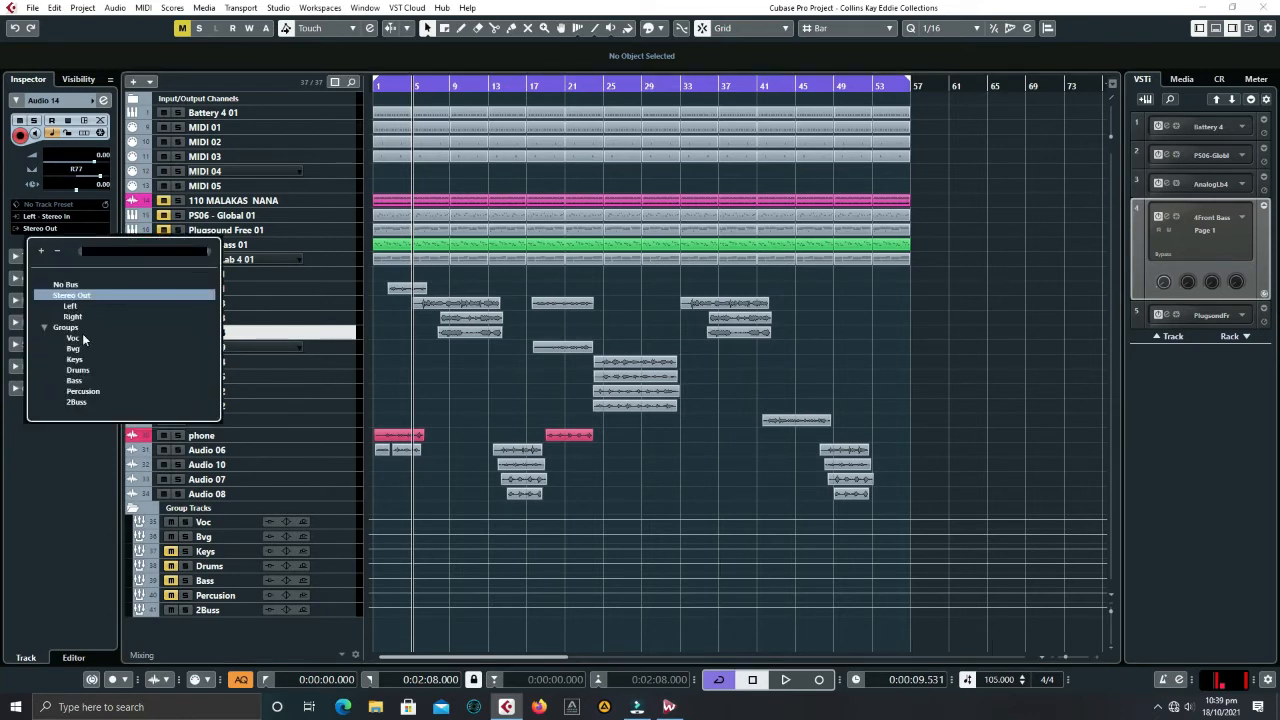
click(82, 333)
- Route the outputs of the Audio 09, Audio 04 and Audio 05 tracks to the Voc group
click(203, 346)
click(46, 229)
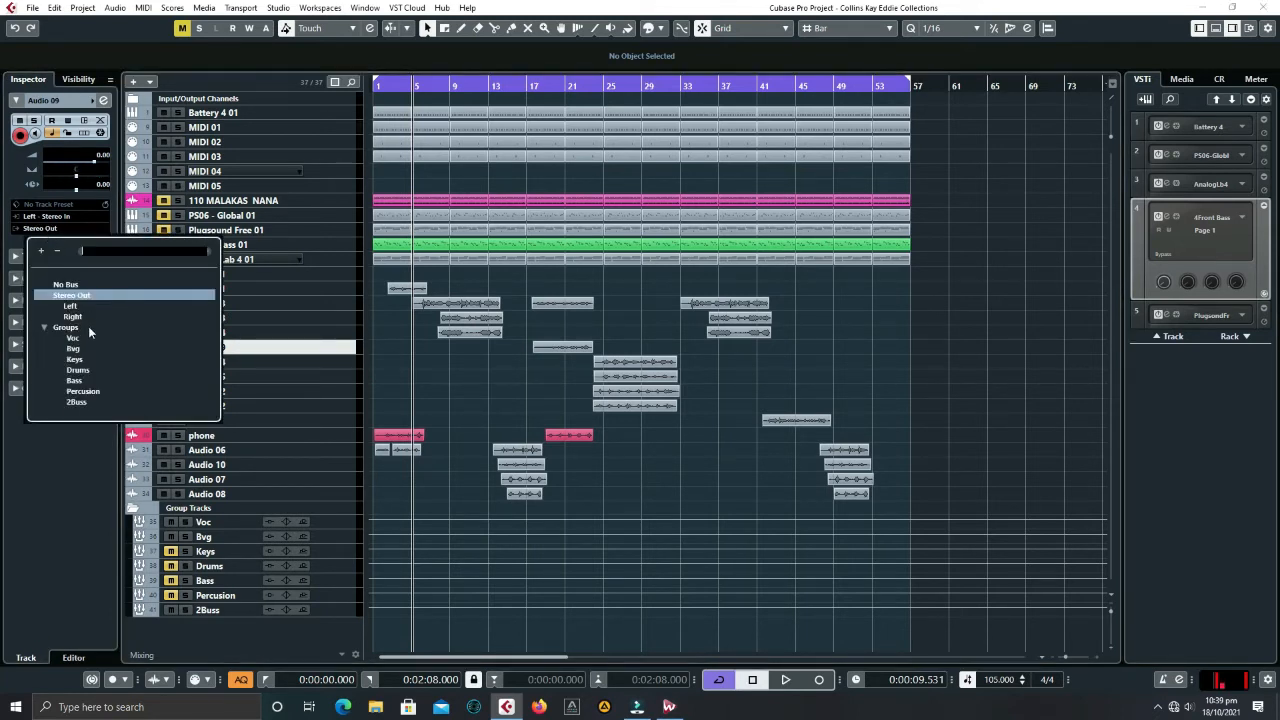
click(80, 340)
click(210, 361)
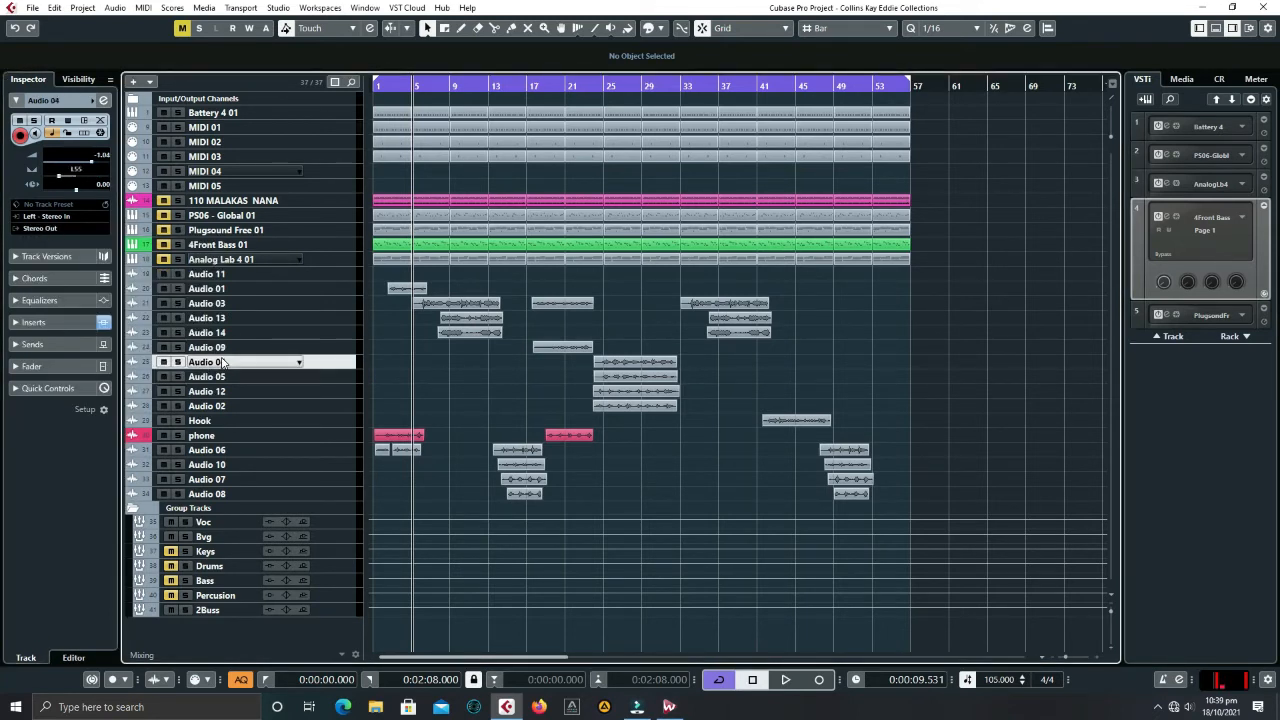
click(46, 229)
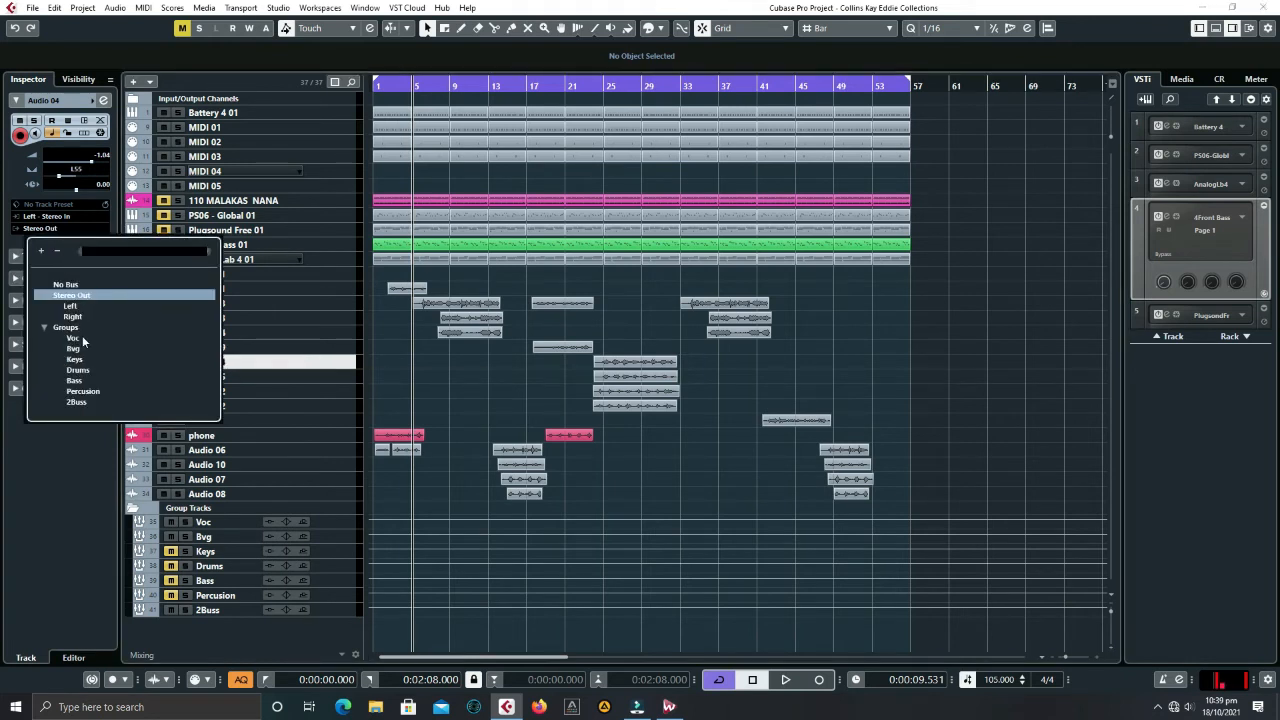
click(74, 339)
click(222, 377)
click(46, 229)
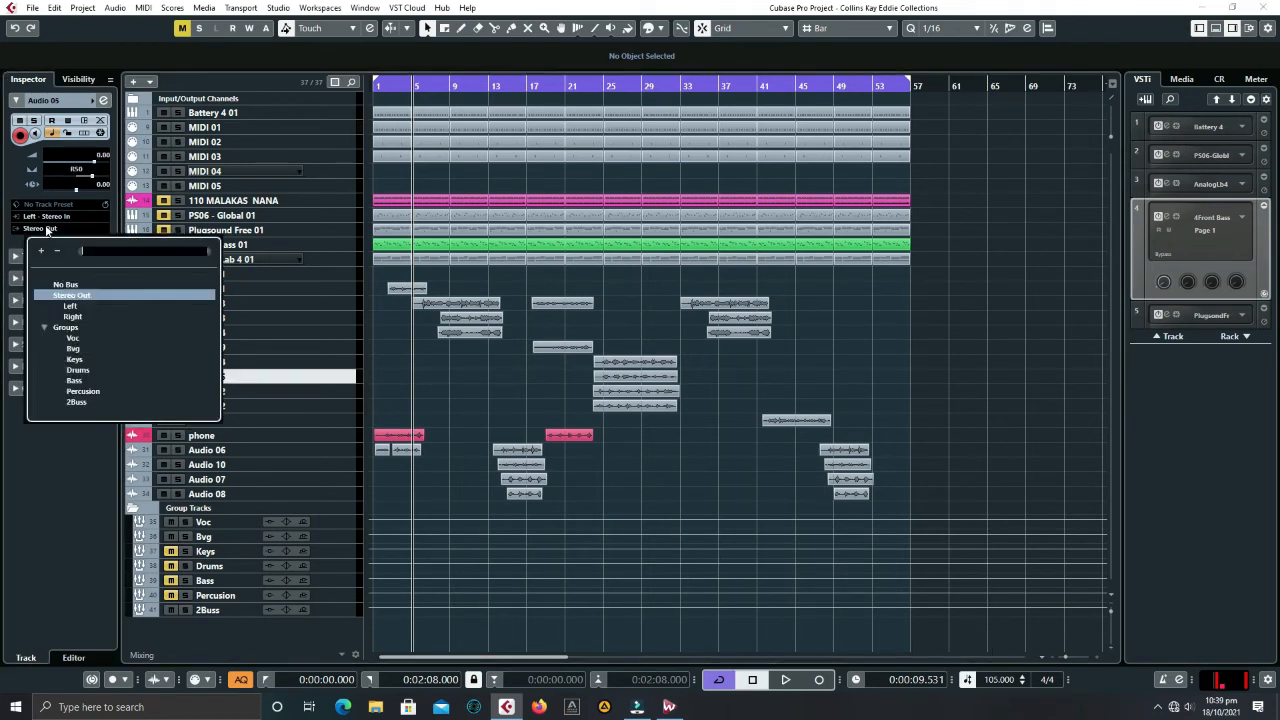
click(78, 339)
- Route the outputs of the Audio 12 and Audio 02 tracks to the Voc group
click(230, 391)
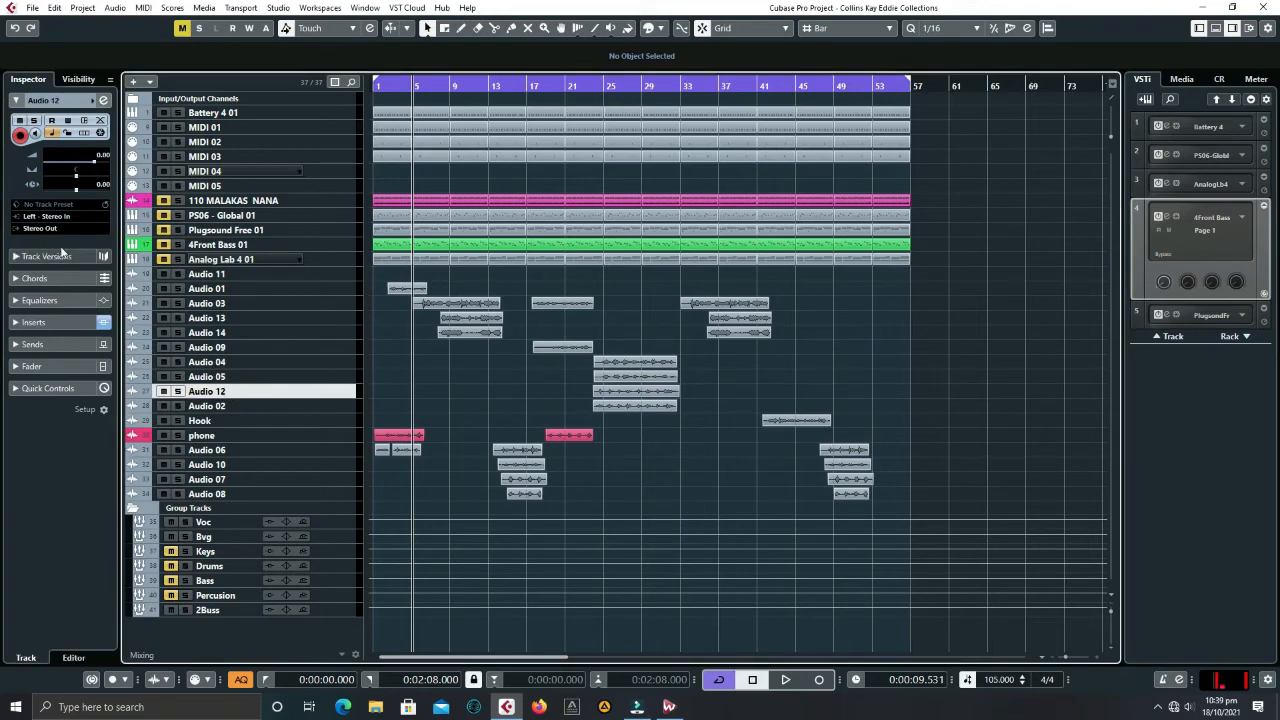
click(53, 231)
click(44, 327)
click(76, 339)
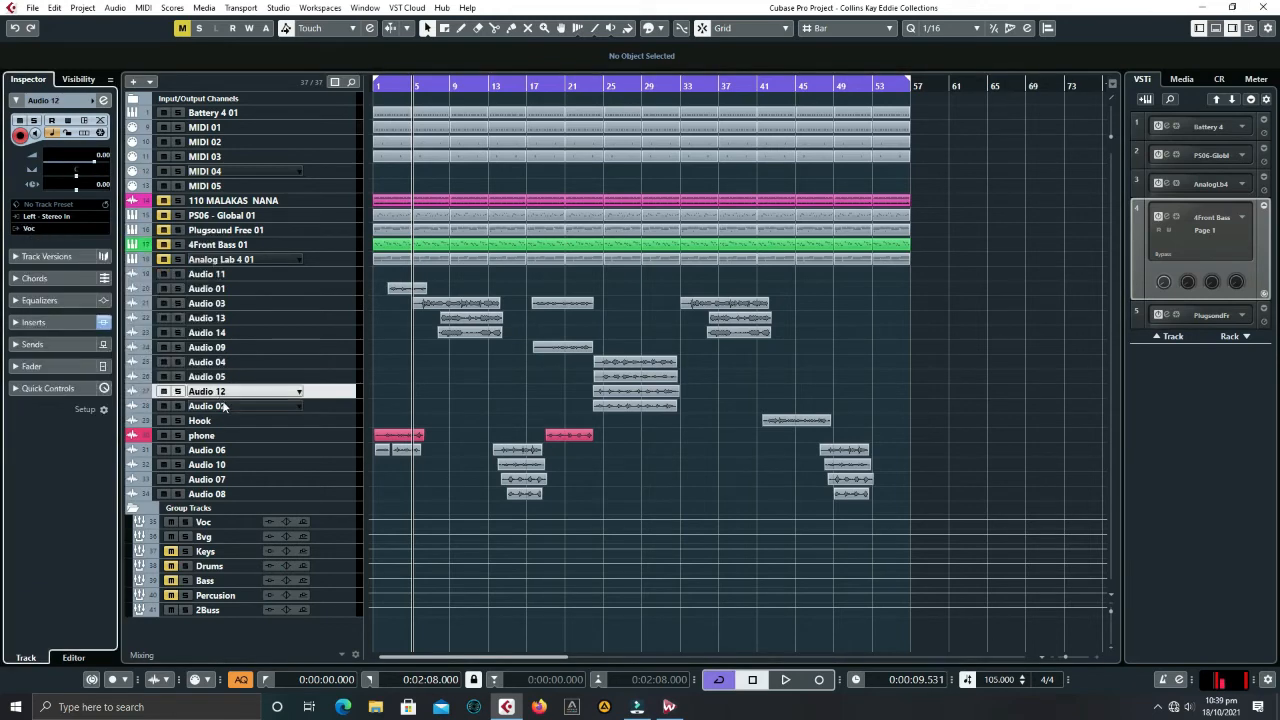
key(Down)
click(45, 228)
click(86, 339)
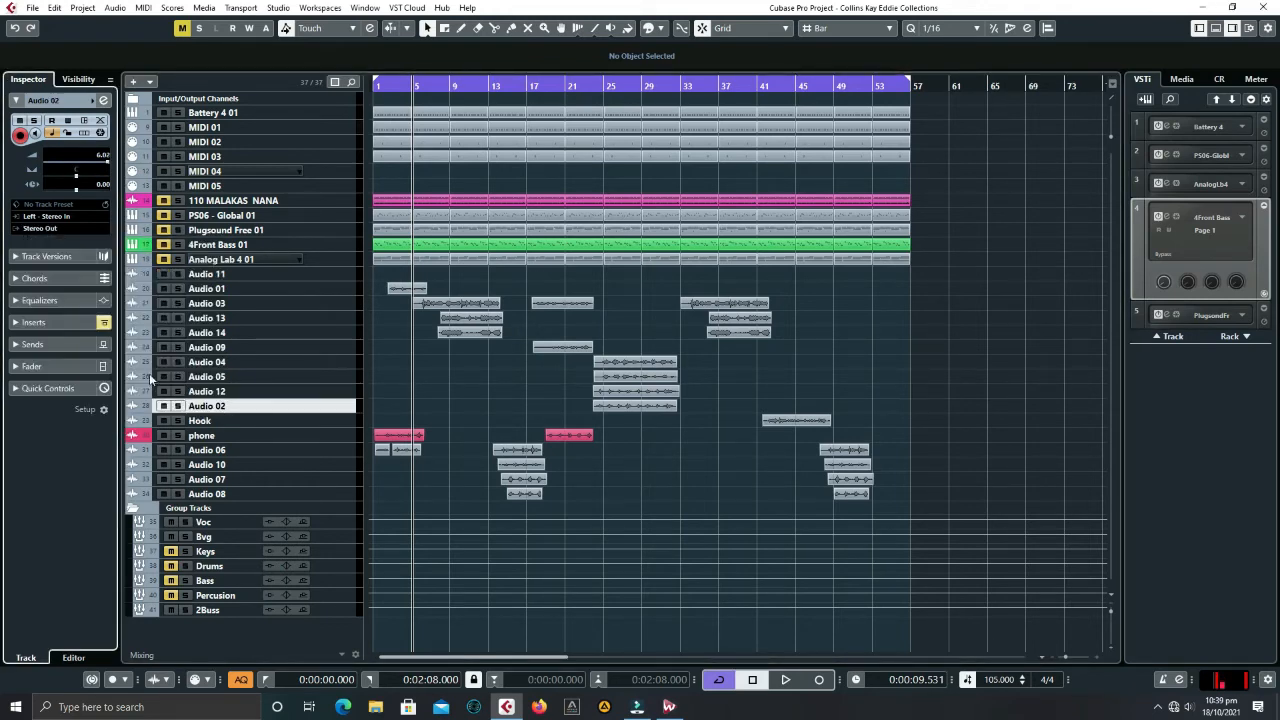
- Route the outputs of the Hook and phone tracks to the Voc group
click(200, 421)
click(53, 231)
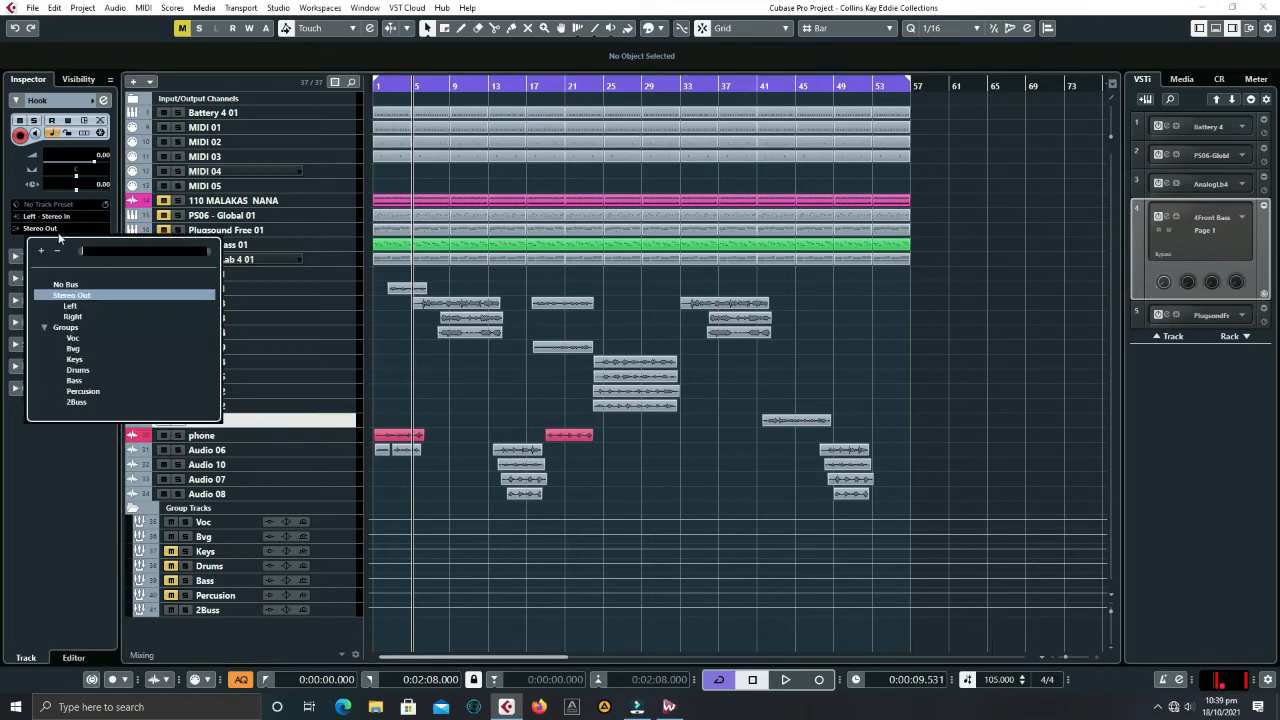
click(81, 338)
key(Down)
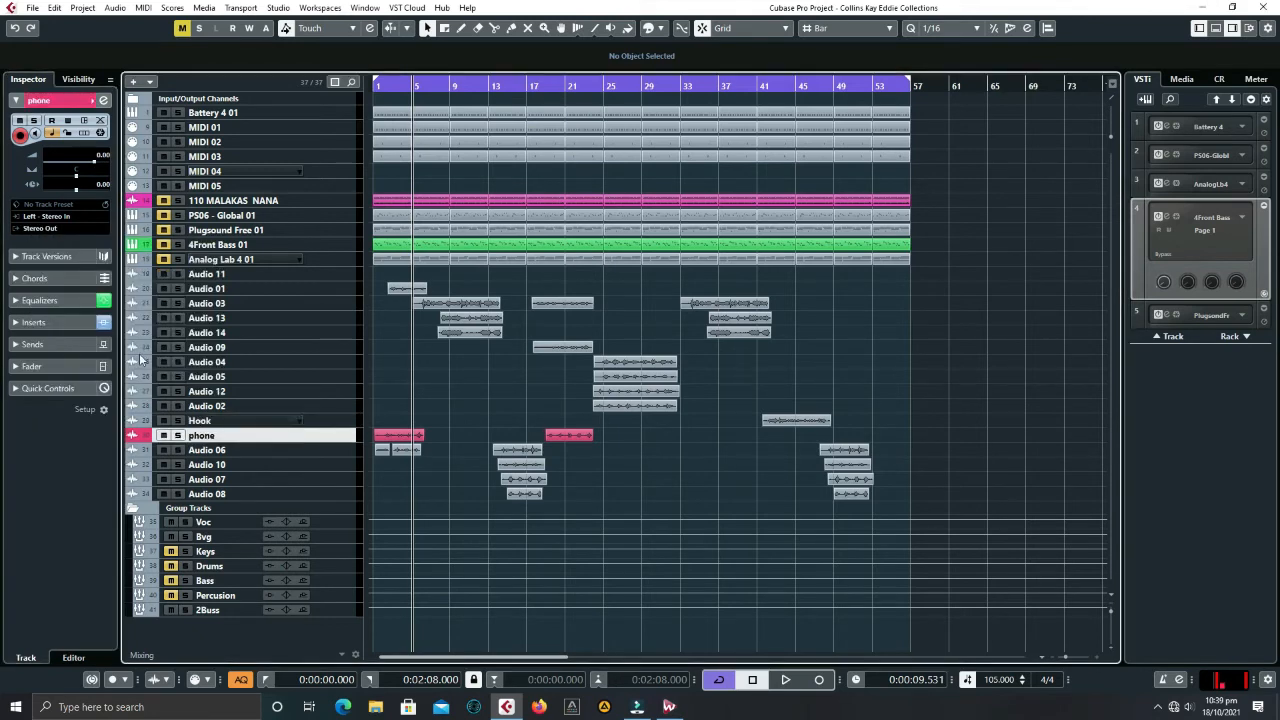
click(58, 230)
click(75, 339)
- Route the outputs of the Audio 06 and Audio 10 tracks to the Voc group
click(237, 449)
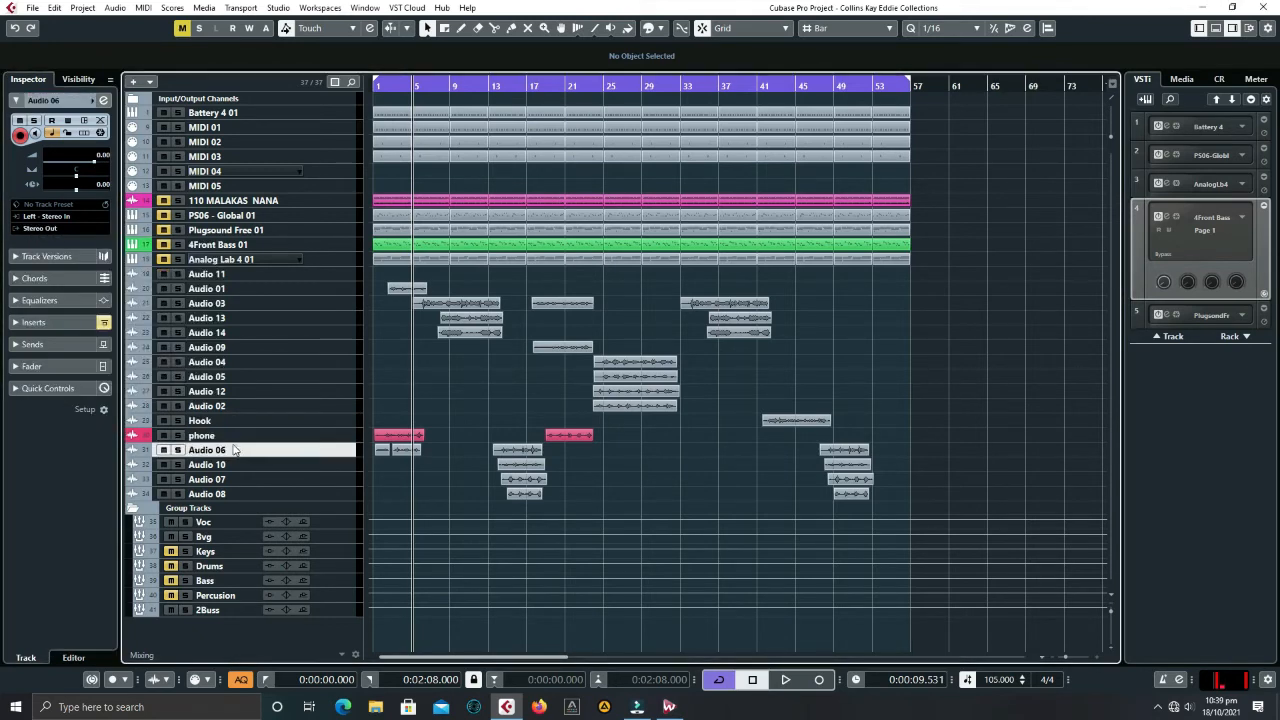
click(47, 228)
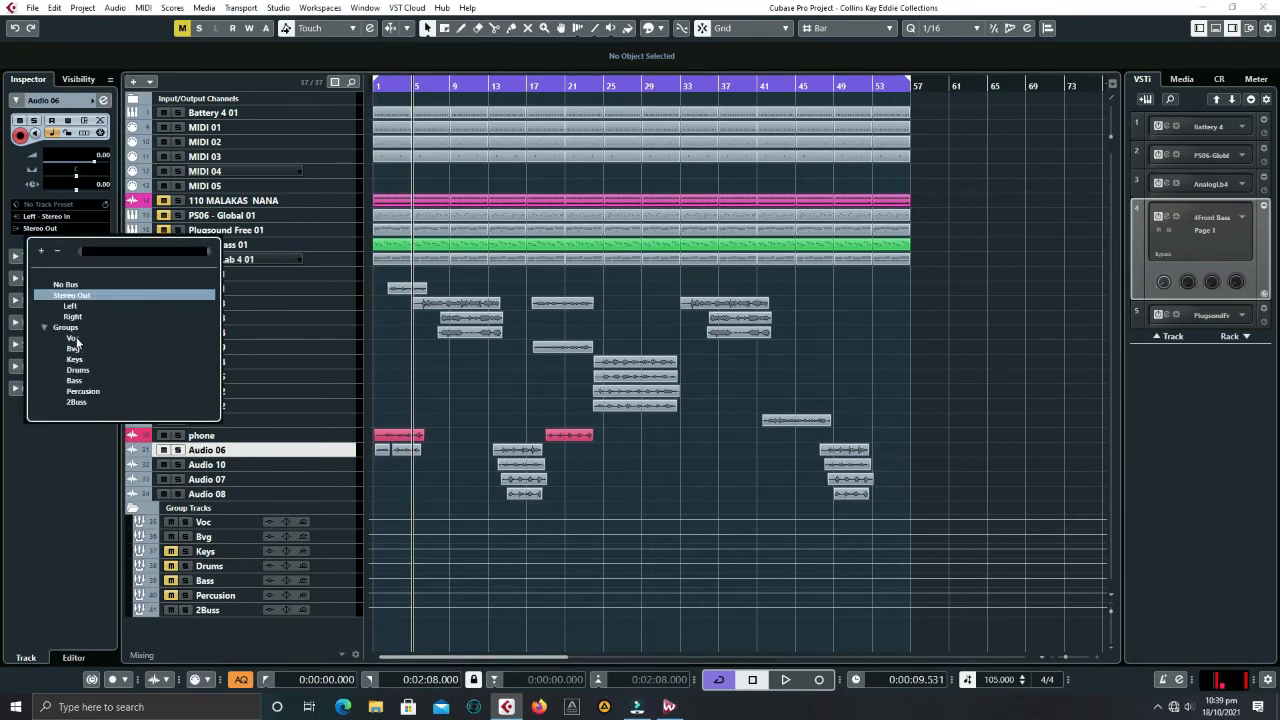
click(75, 339)
click(237, 464)
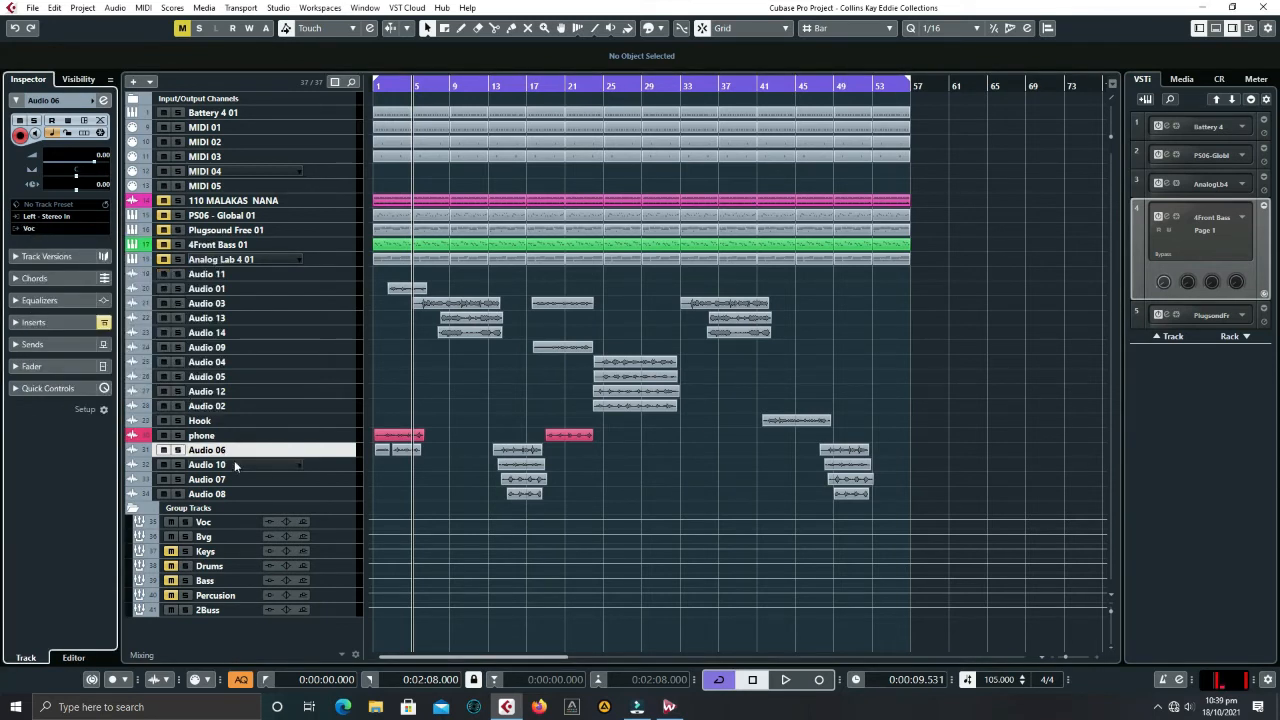
click(54, 234)
click(80, 337)
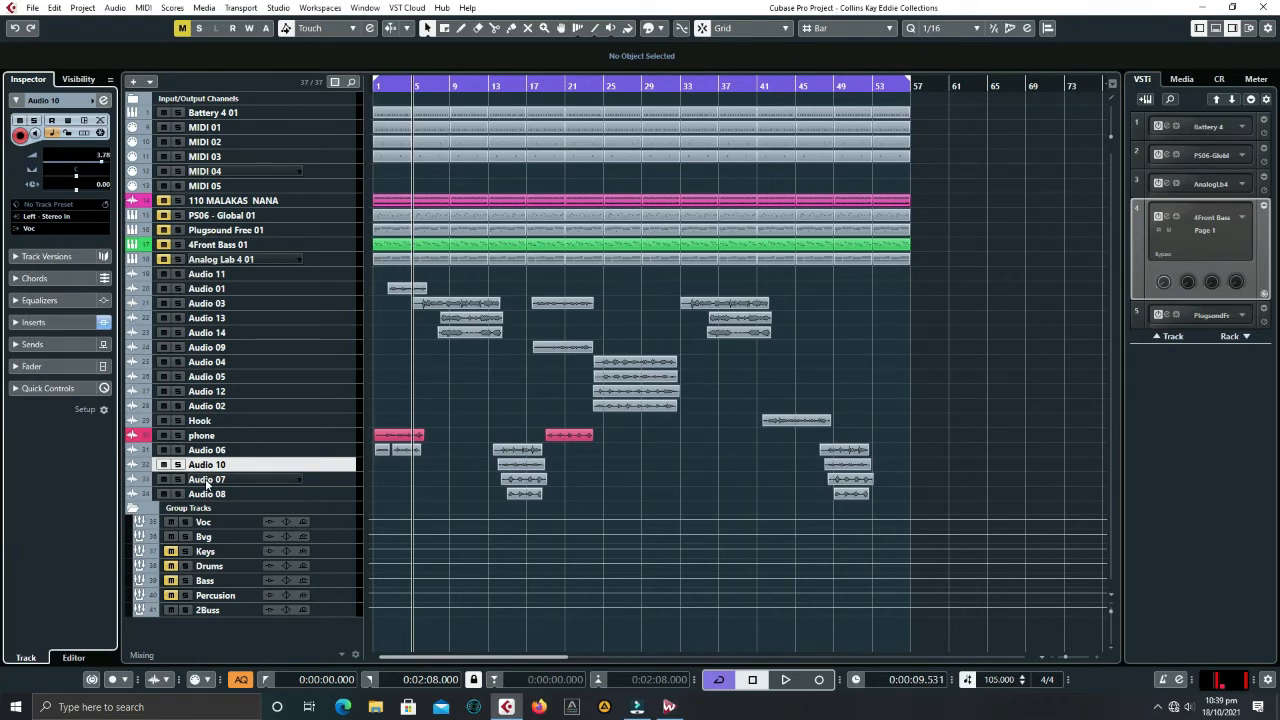
- Route the outputs of the Audio 07 and Audio 08 tracks to the Voc group
click(207, 481)
click(45, 228)
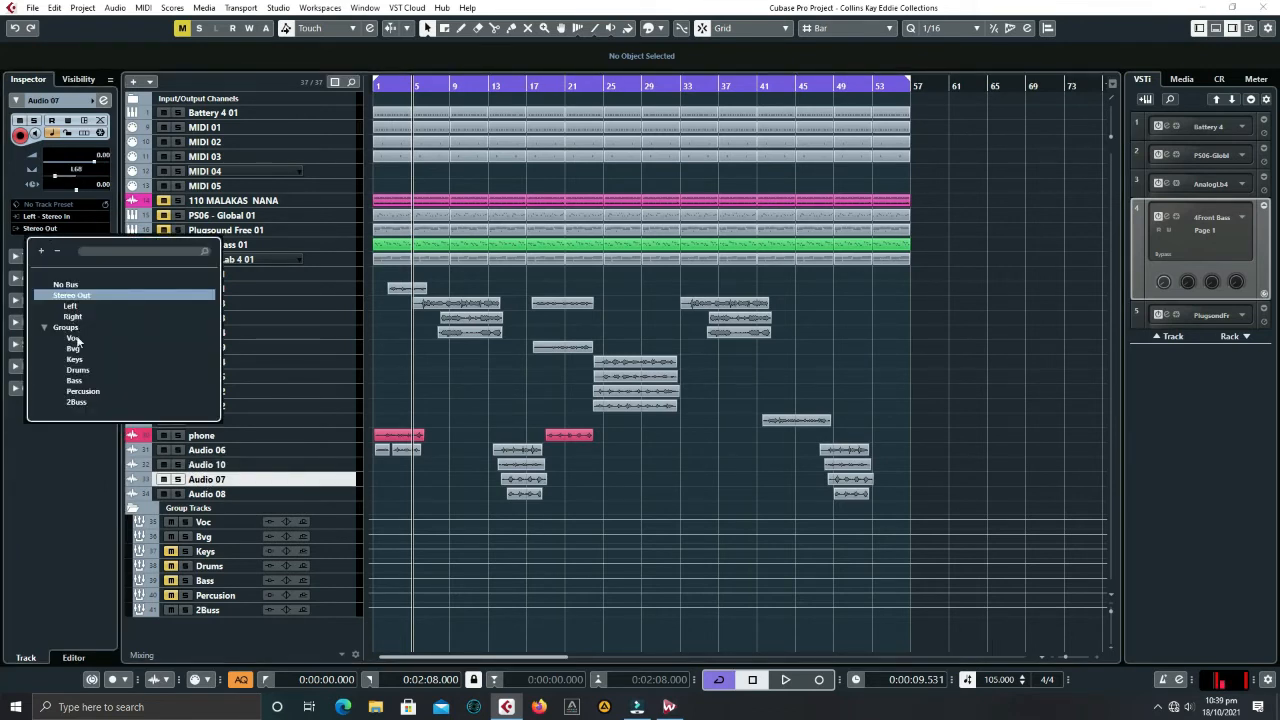
click(80, 337)
click(197, 494)
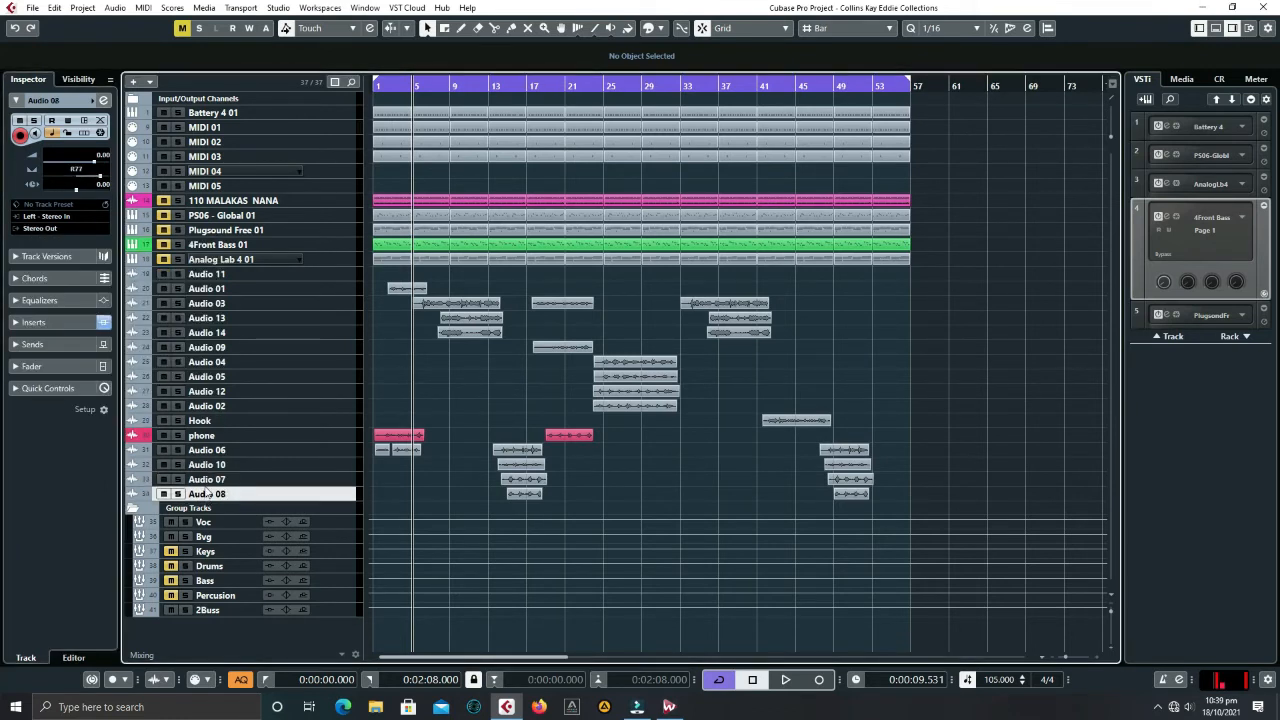
click(48, 229)
click(74, 340)
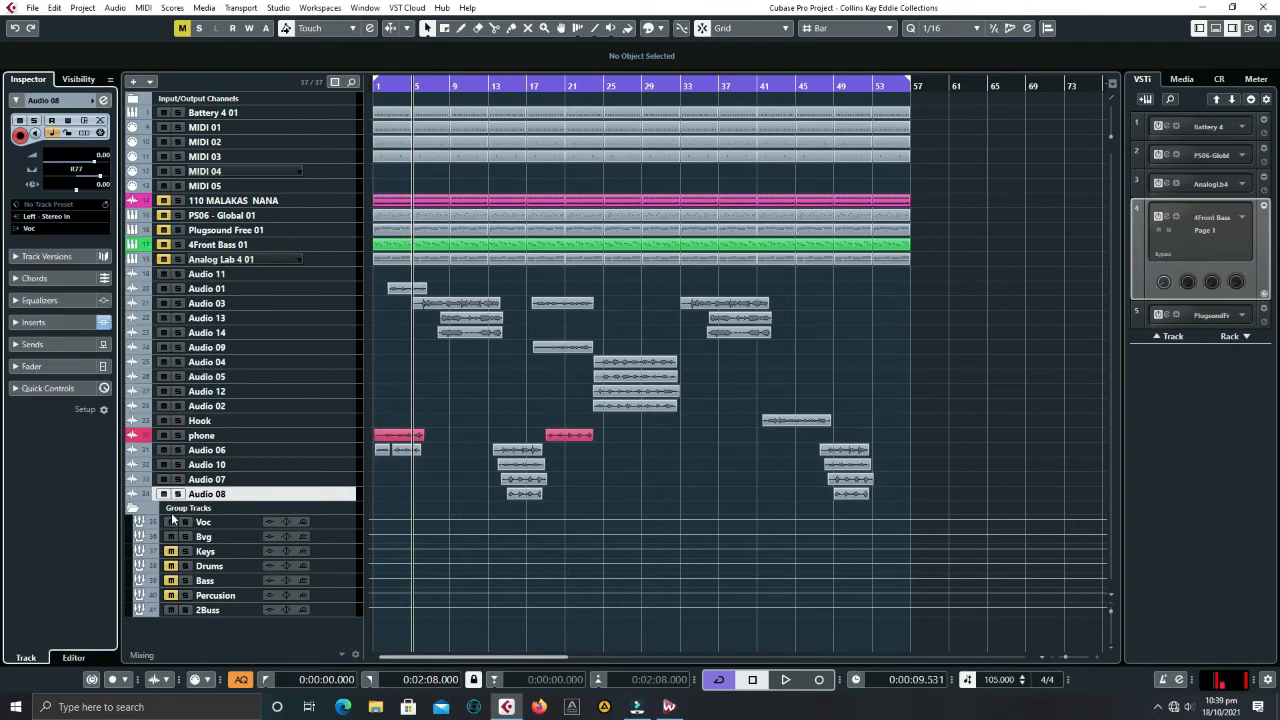
- Play the song from around bar 5 and toggle the Voc group's mute to check the vocal routing
key(space)
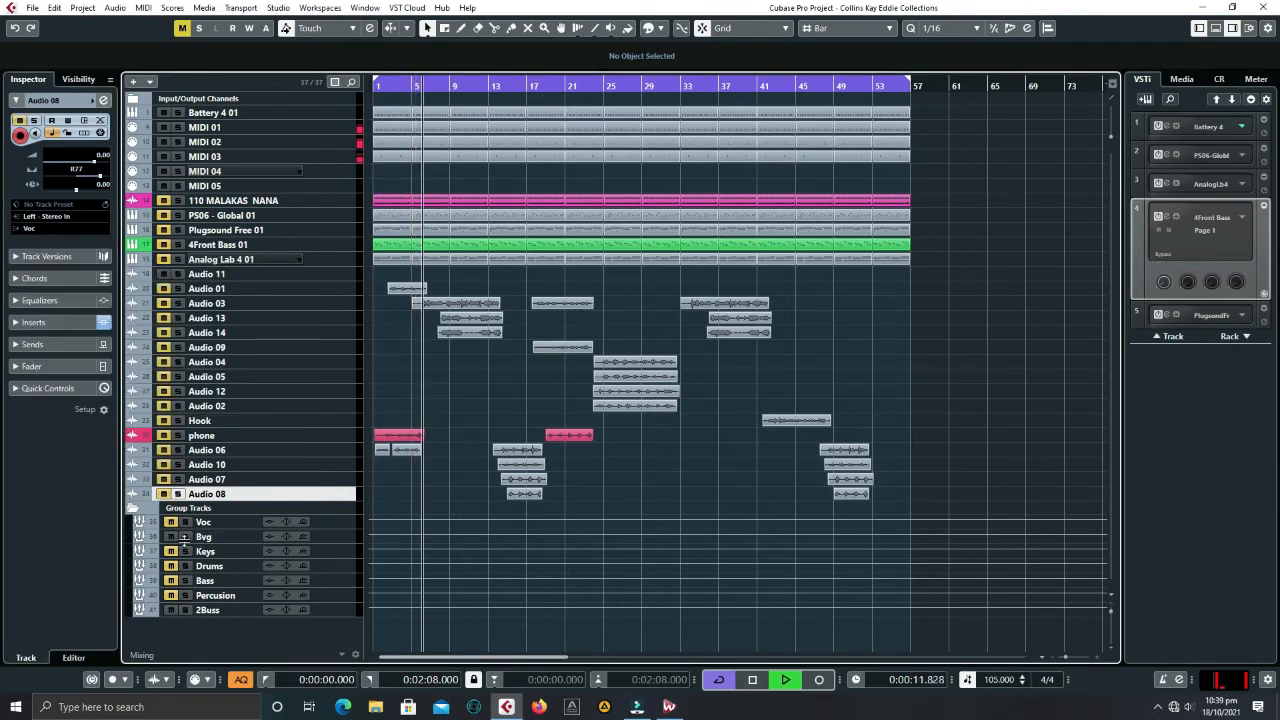
click(171, 522)
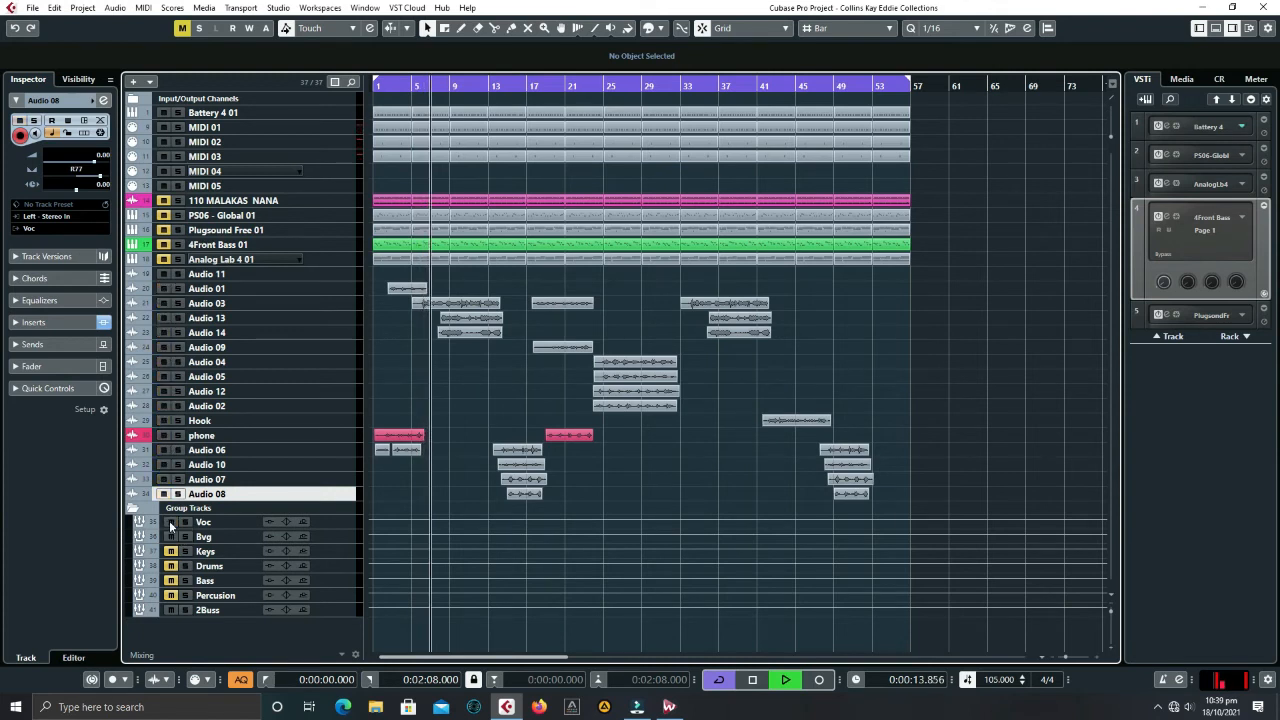
key(space)
click(171, 523)
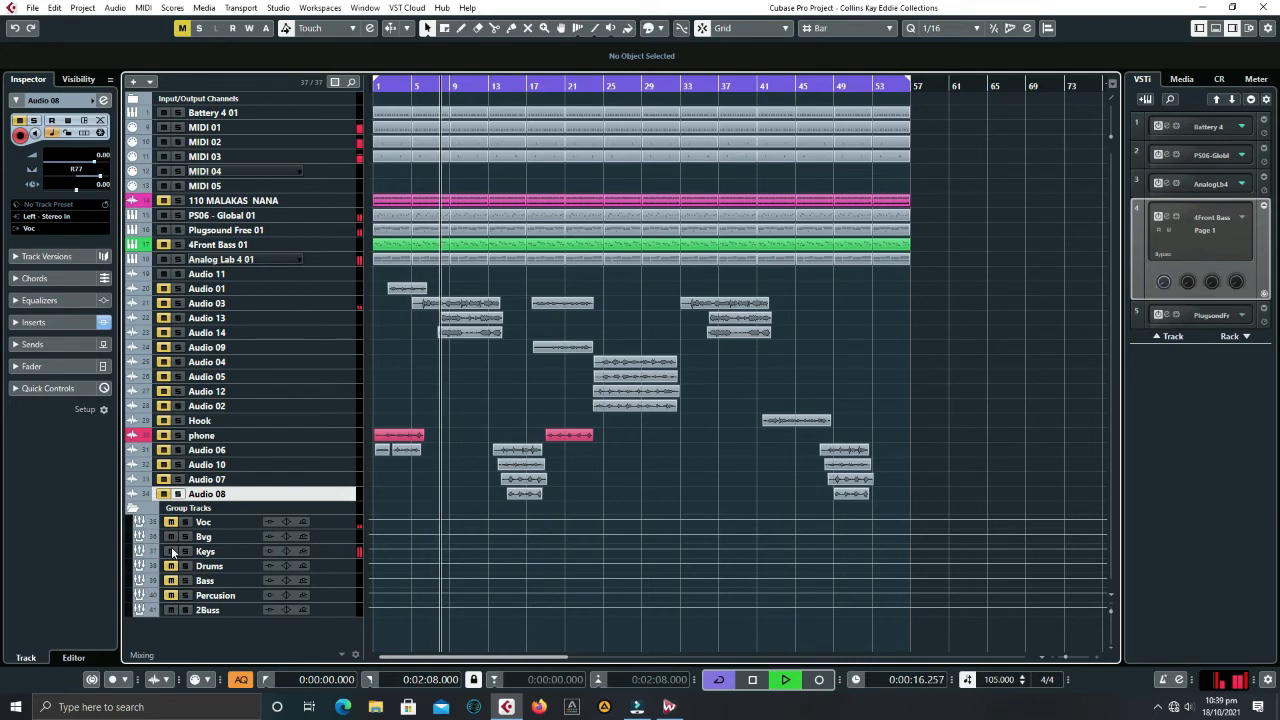
- Audition the Drums, Bass and Percussion groups one at a time by toggling their mutes during playback, and deactivate all mutes
click(171, 566)
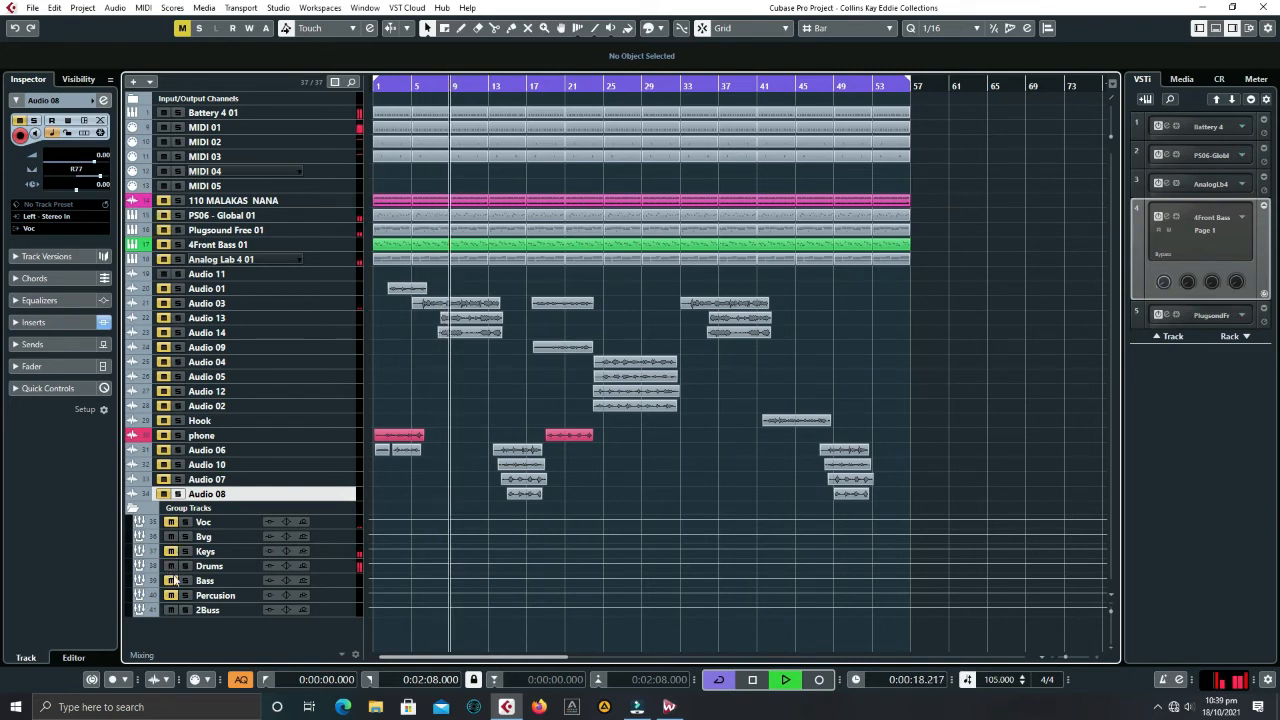
key(space)
click(172, 581)
key(space)
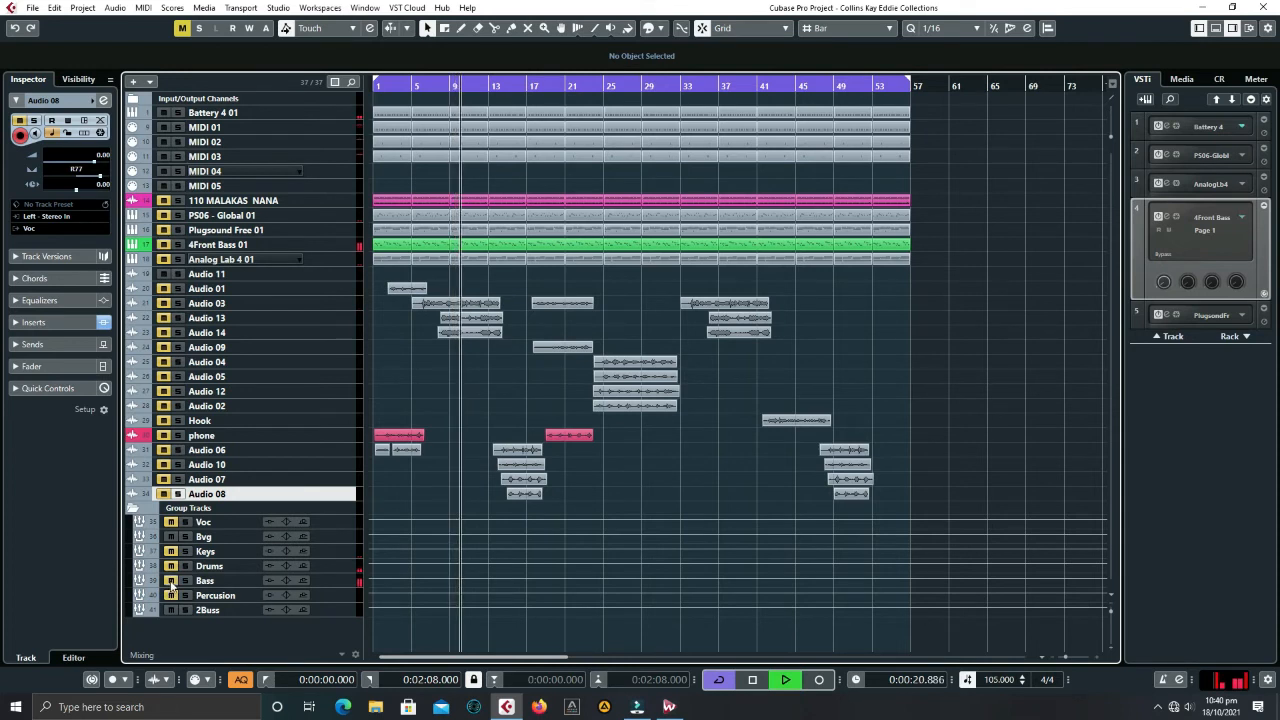
key(space)
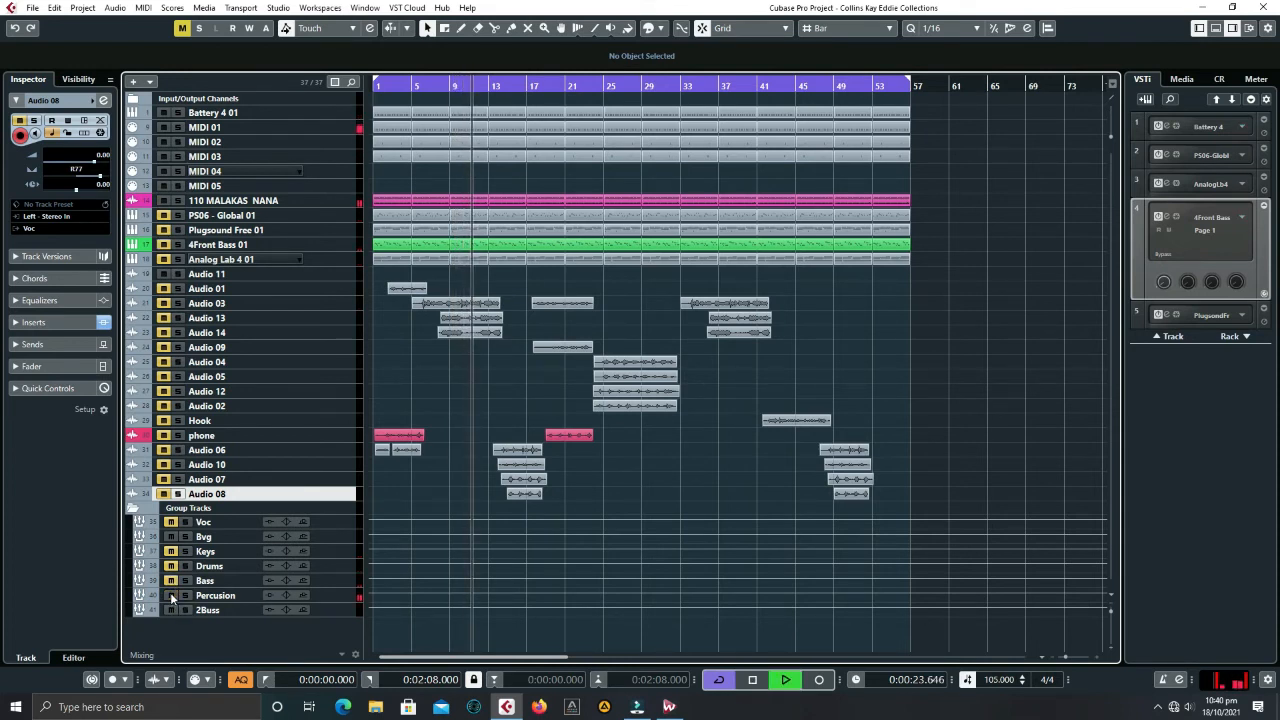
click(182, 29)
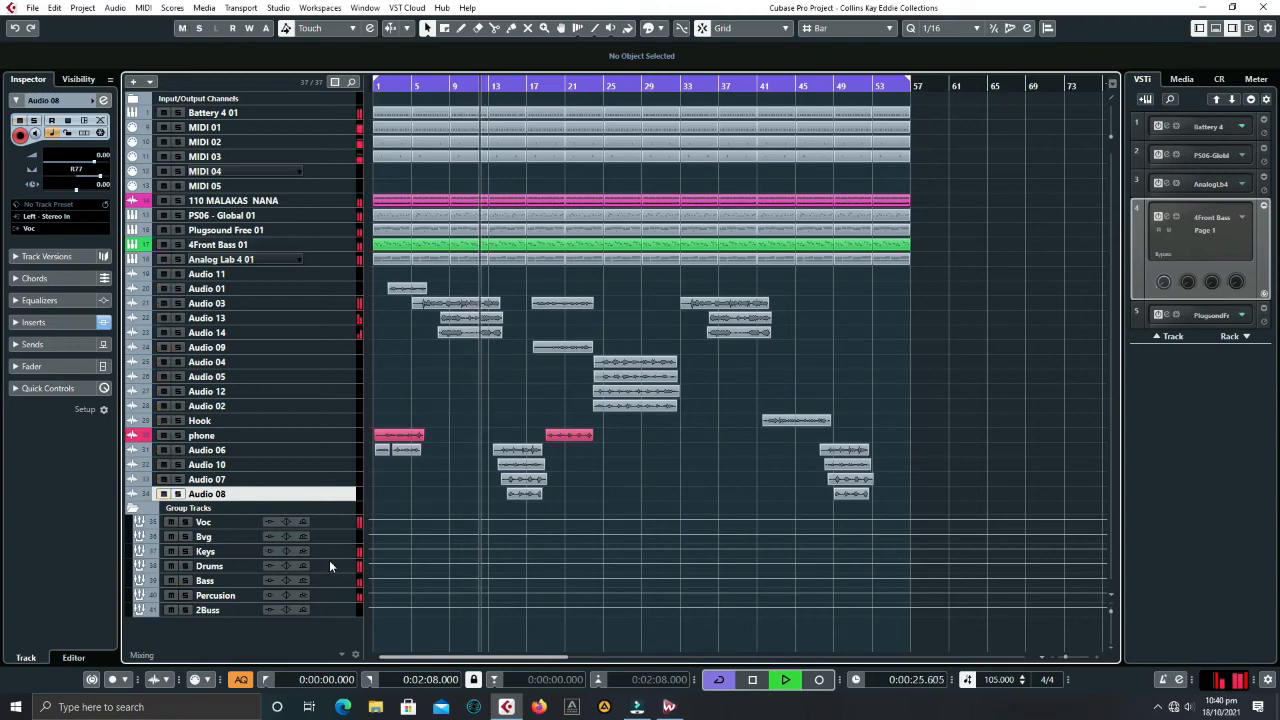
- Open the MixConsole, examine the meters of the group channels during playback, and stop the song
key(F3)
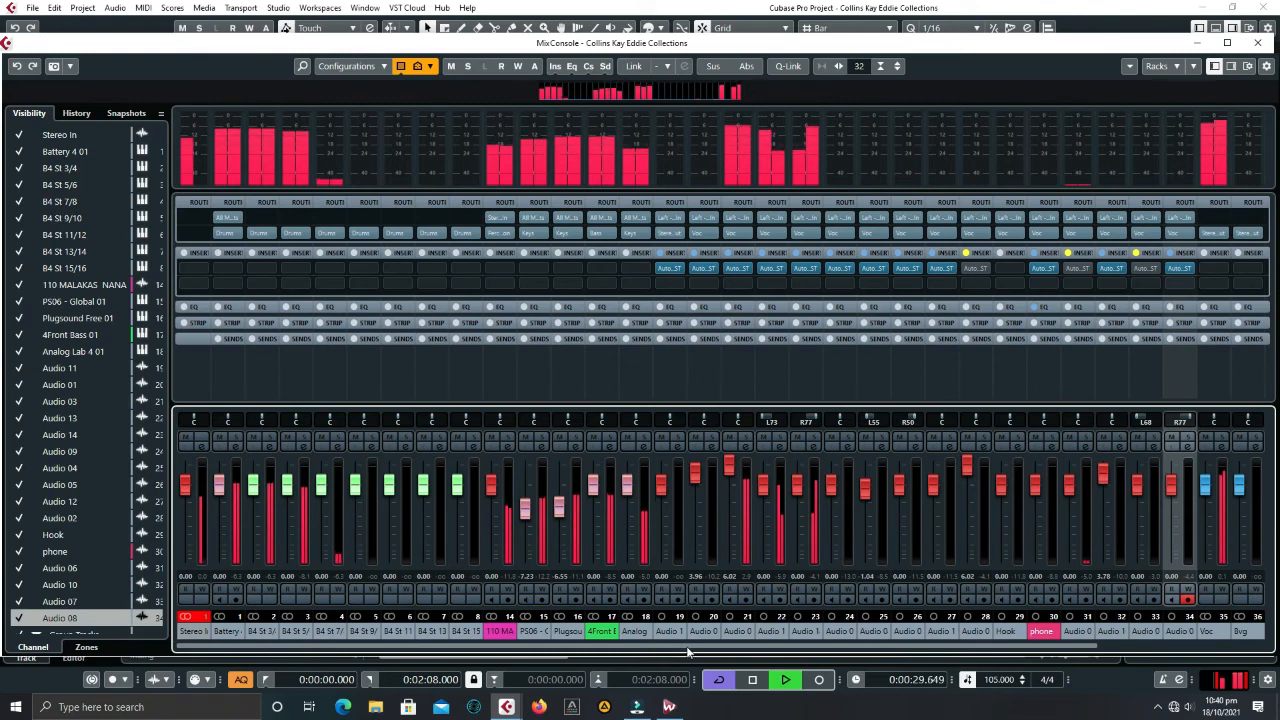
drag(688, 647, 890, 652)
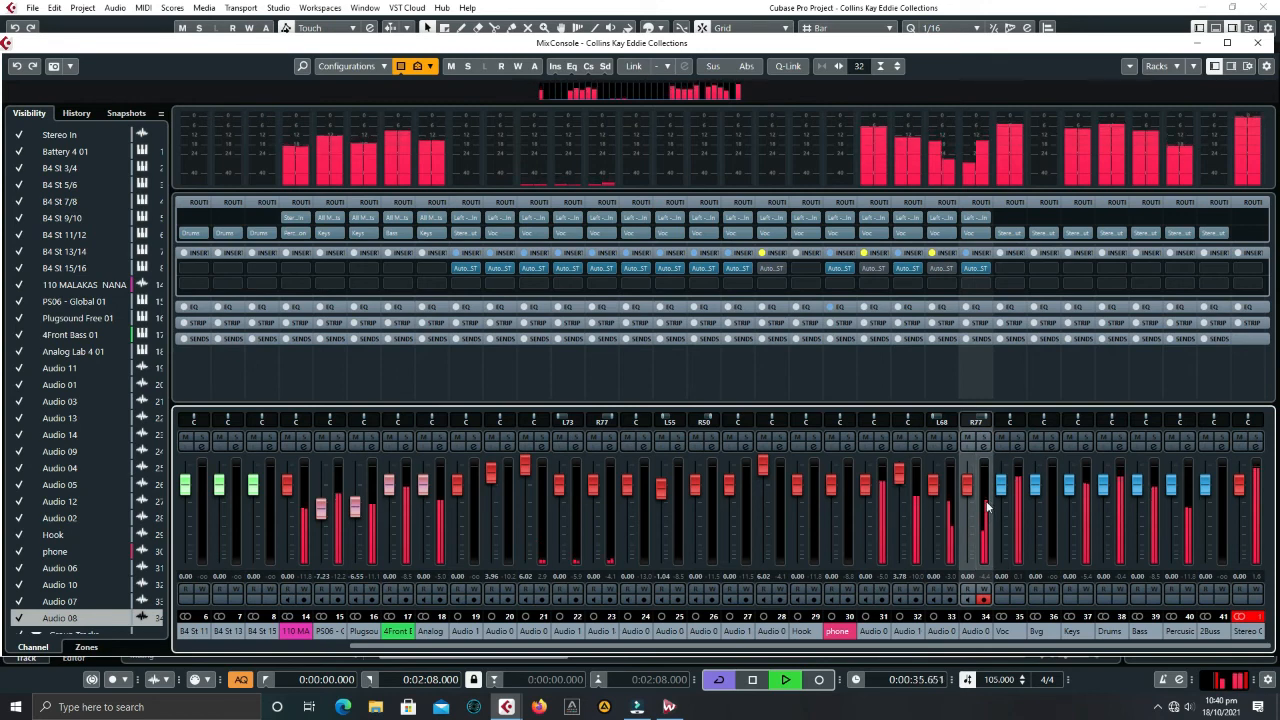
key(space)
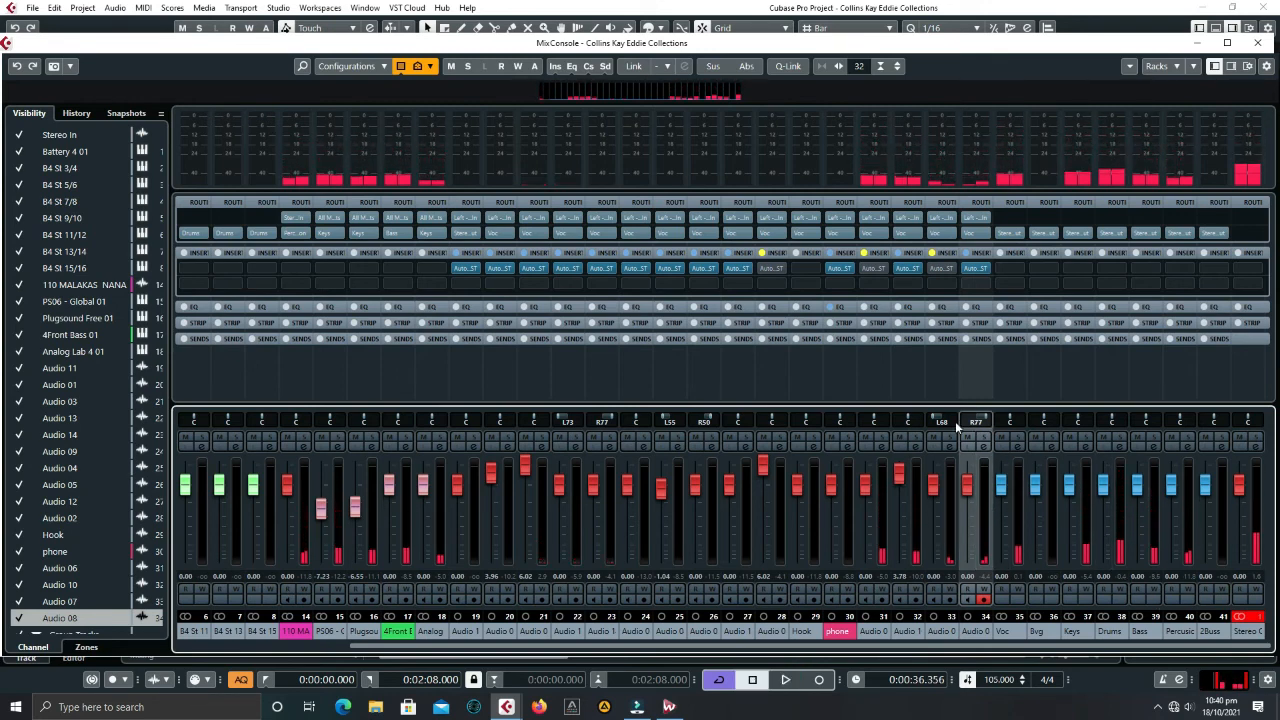
- Link the Audio 11 through Audio 08 channels as the group Link 1, with volume, sends, routing and selection linked
click(457, 633)
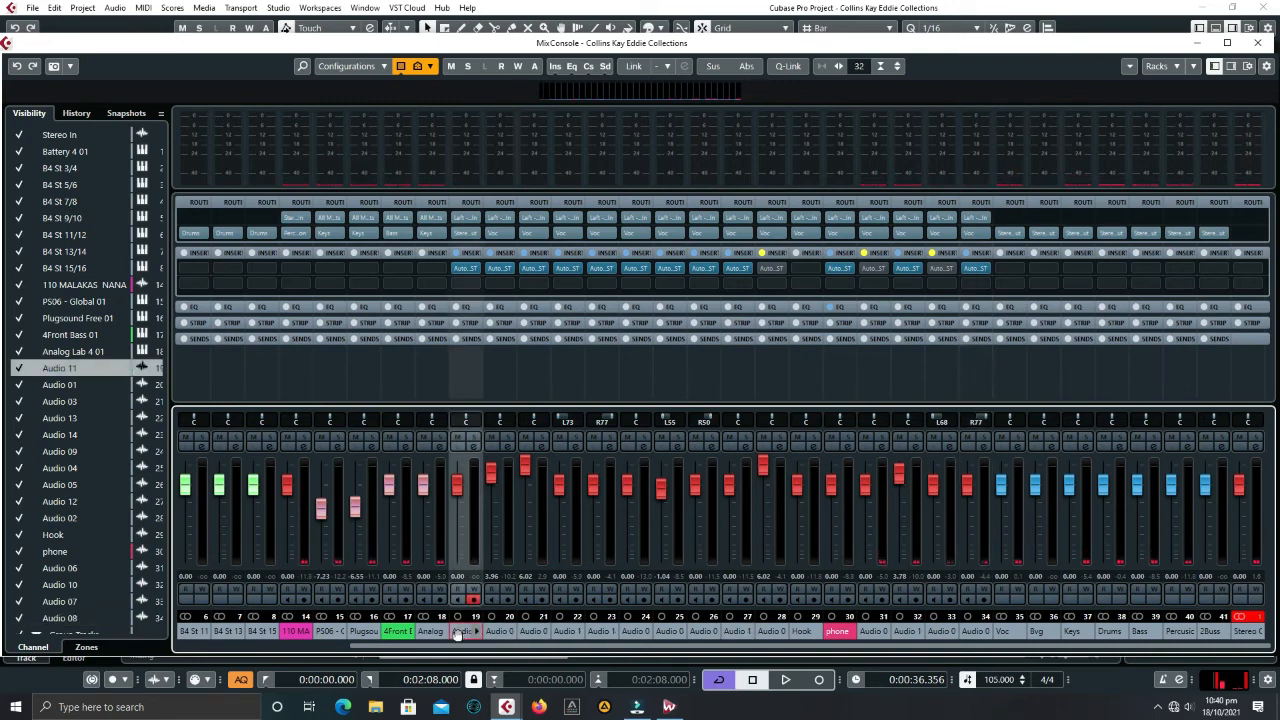
shift+click(968, 632)
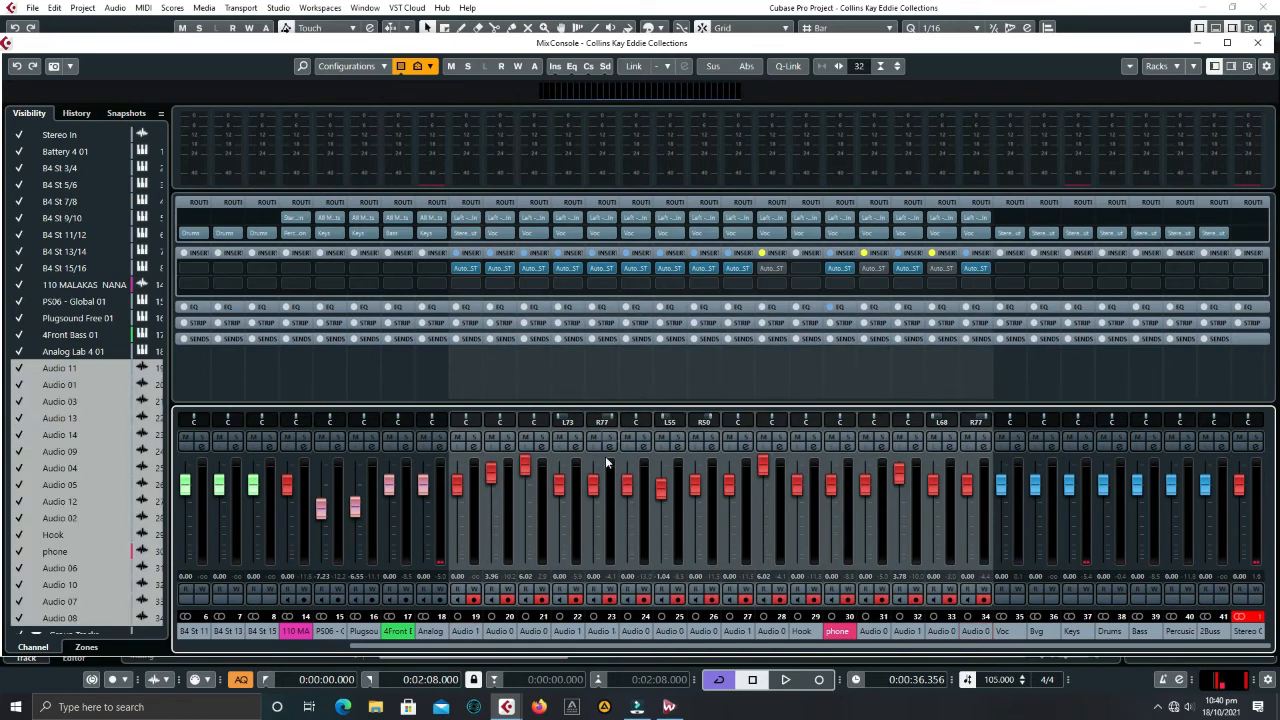
click(465, 630)
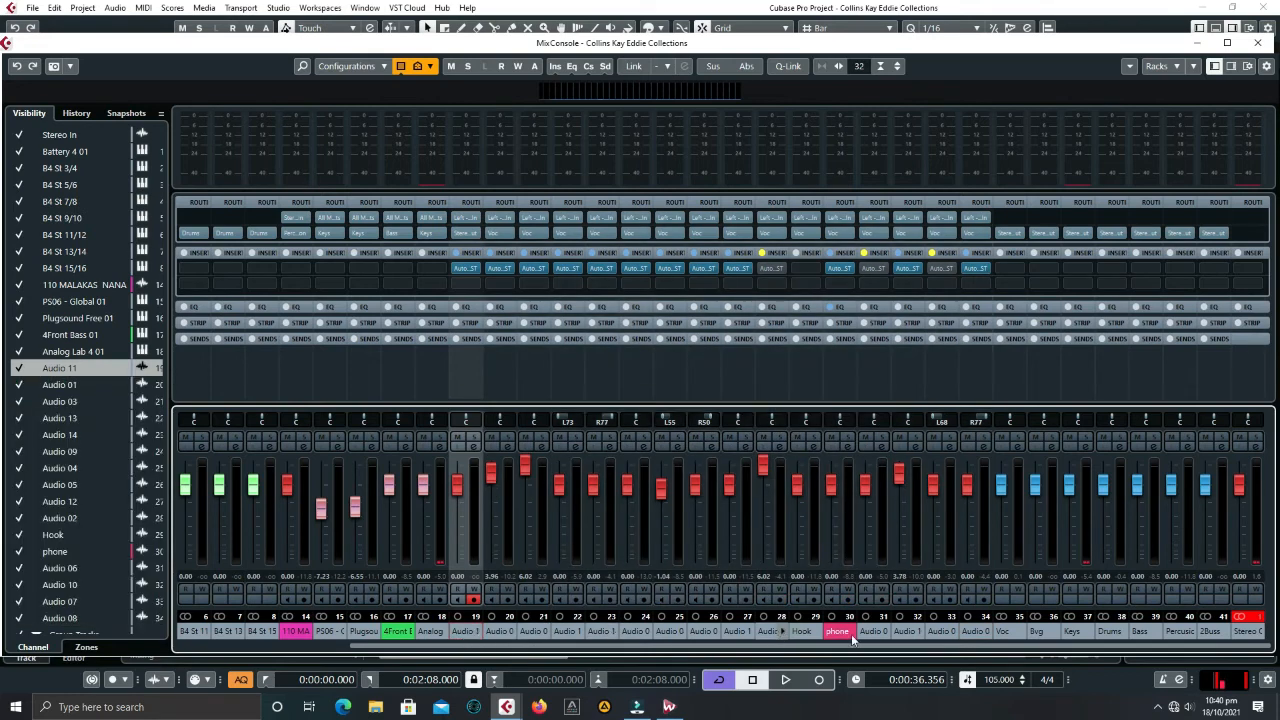
shift+click(966, 638)
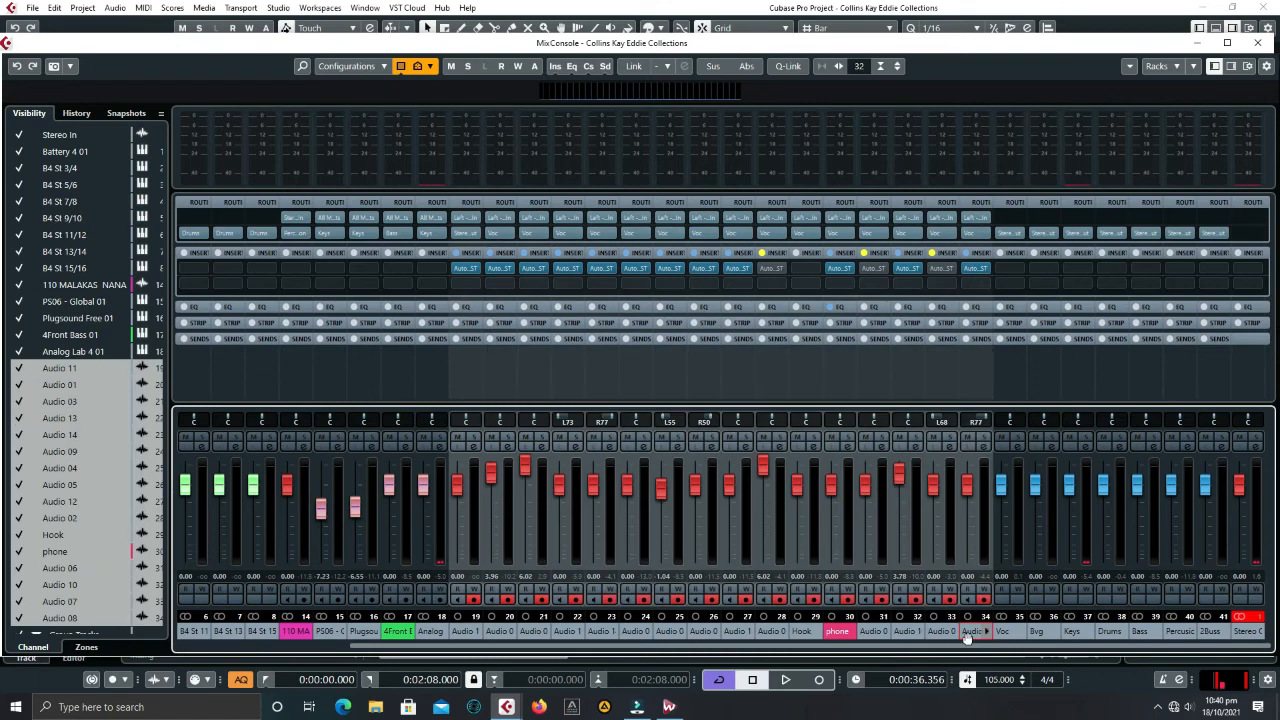
right_click(574, 368)
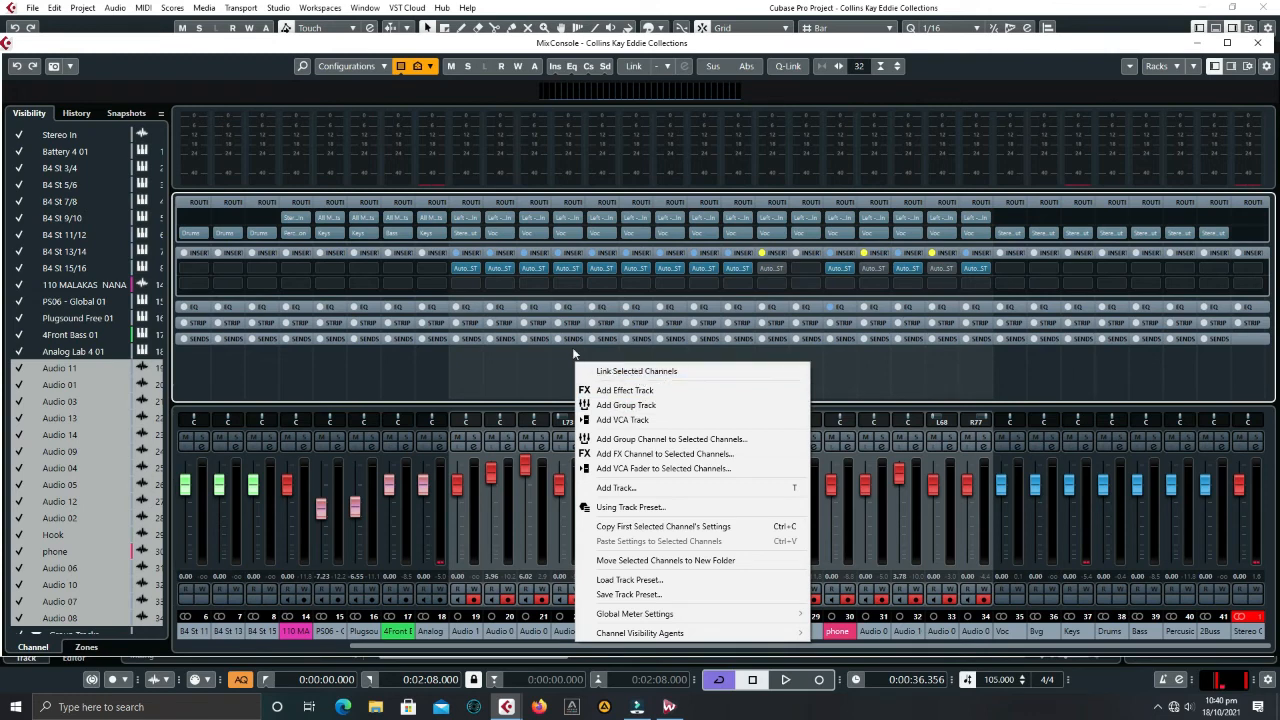
click(640, 372)
click(595, 201)
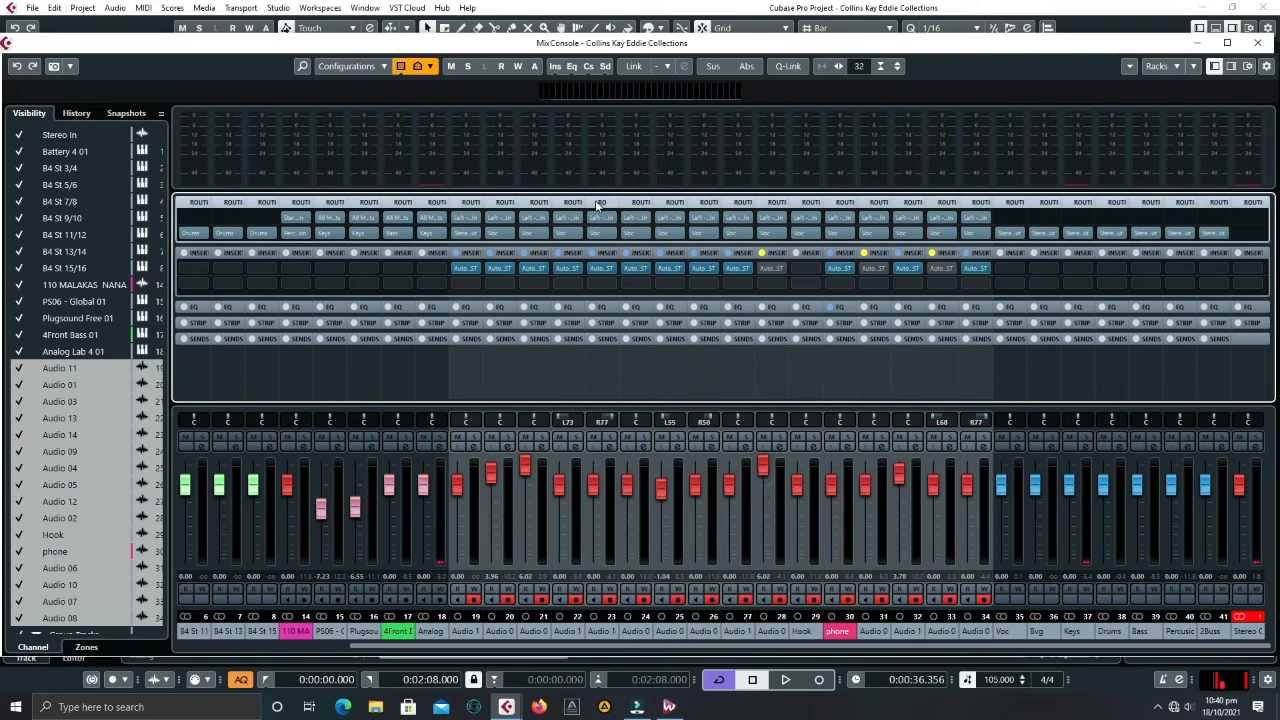
right_click(588, 322)
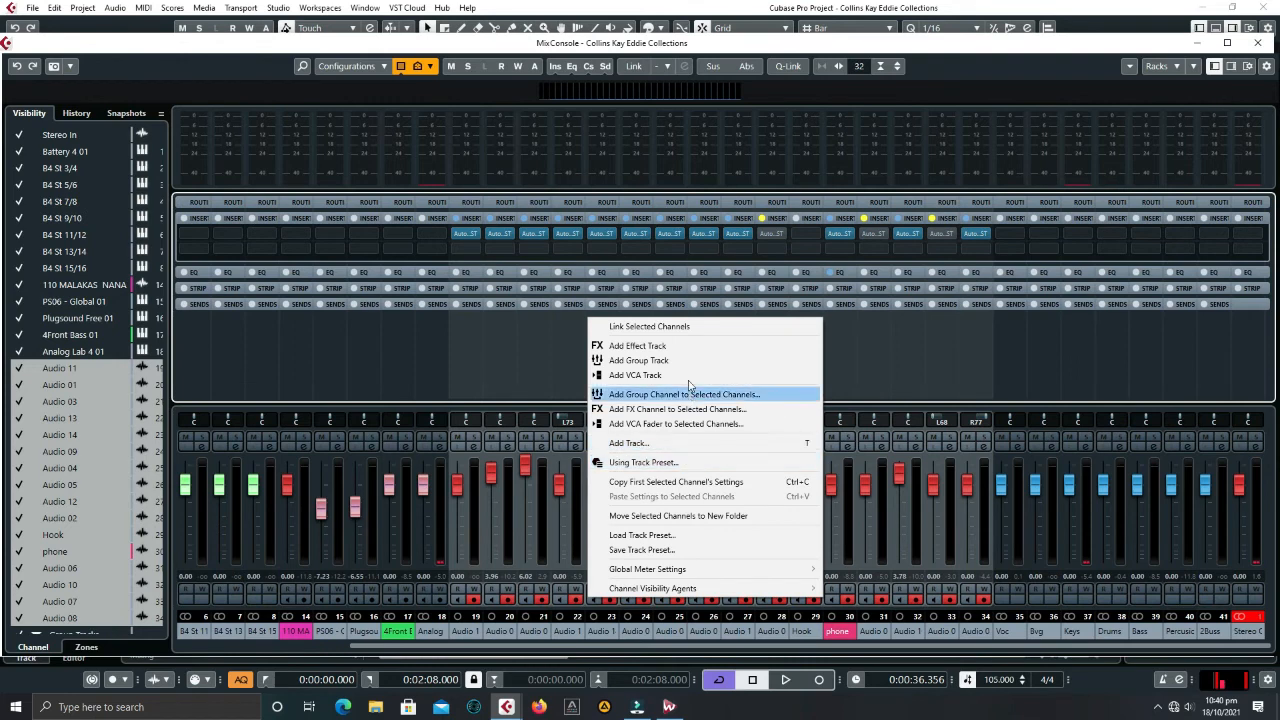
click(681, 327)
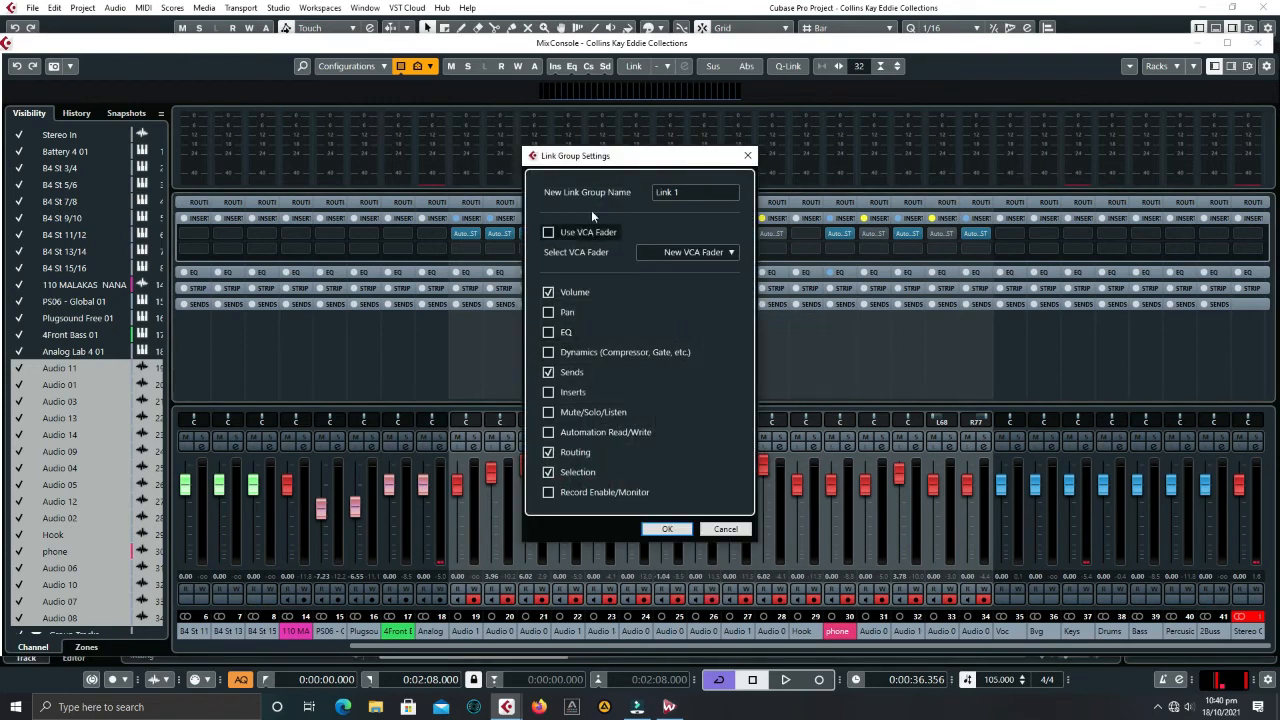
drag(624, 159, 535, 193)
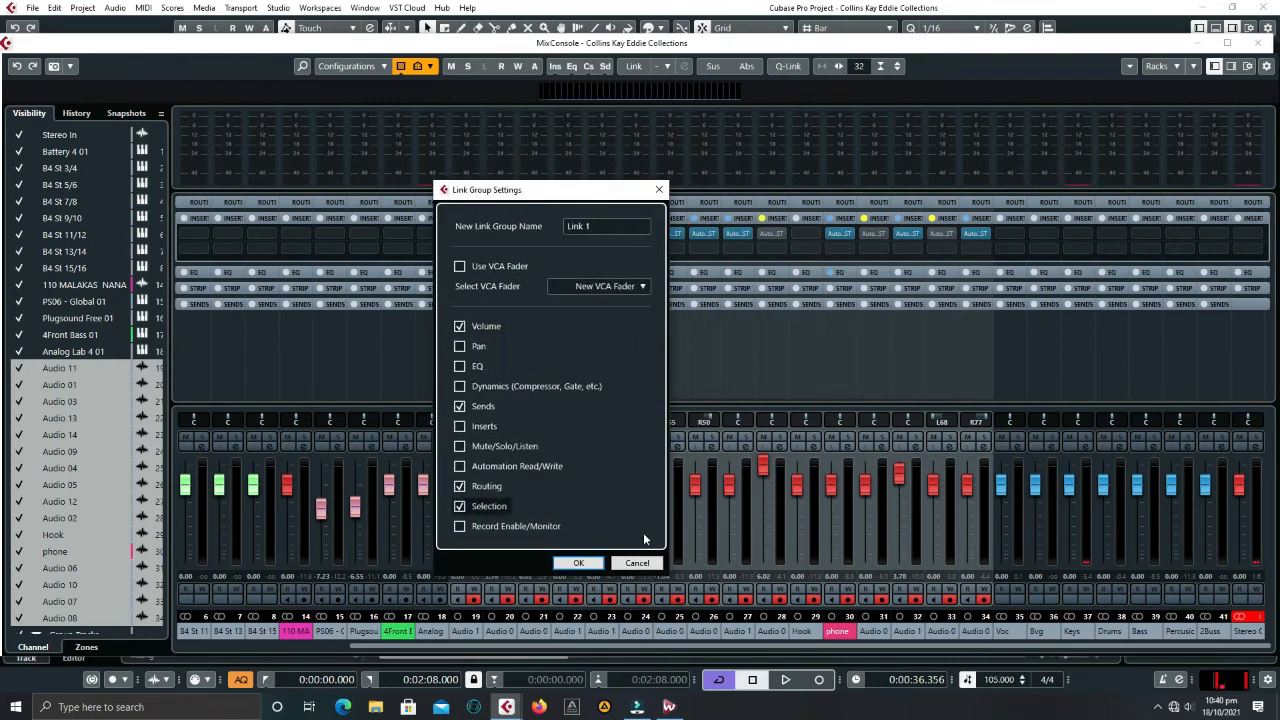
click(580, 563)
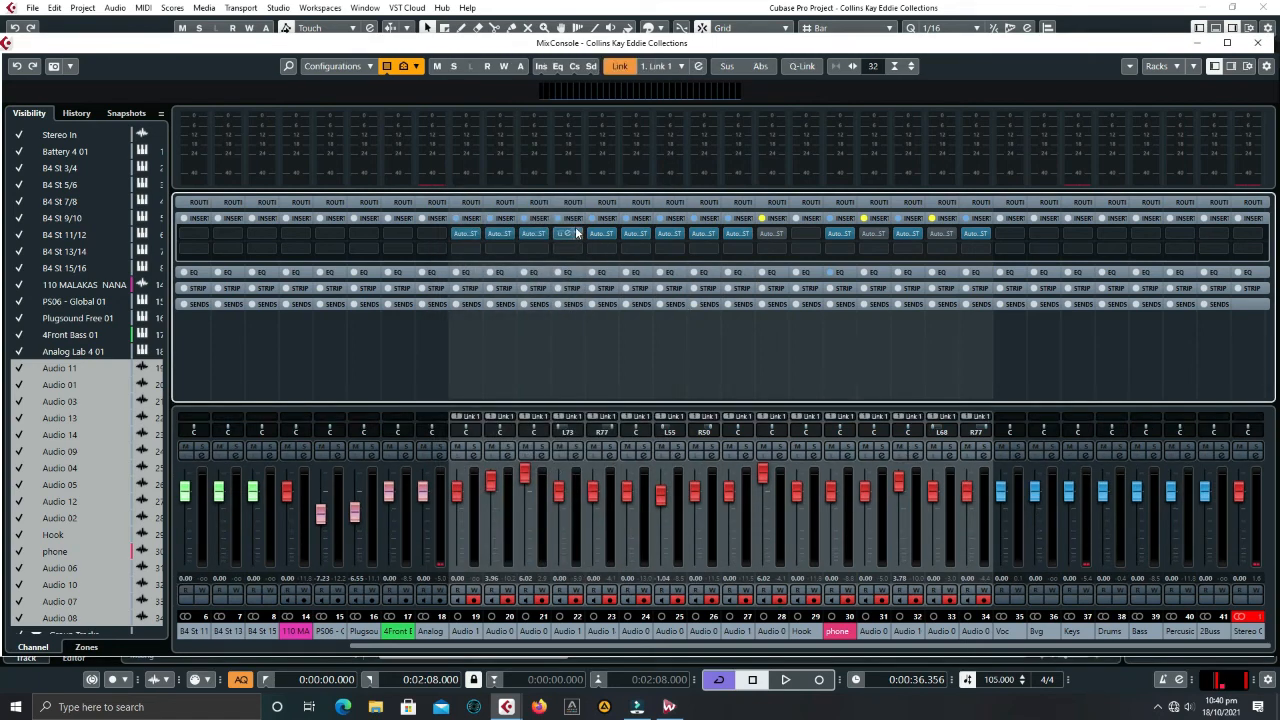
- Show the routing rack and set the output of the linked vocal channels to the Voc group
click(506, 205)
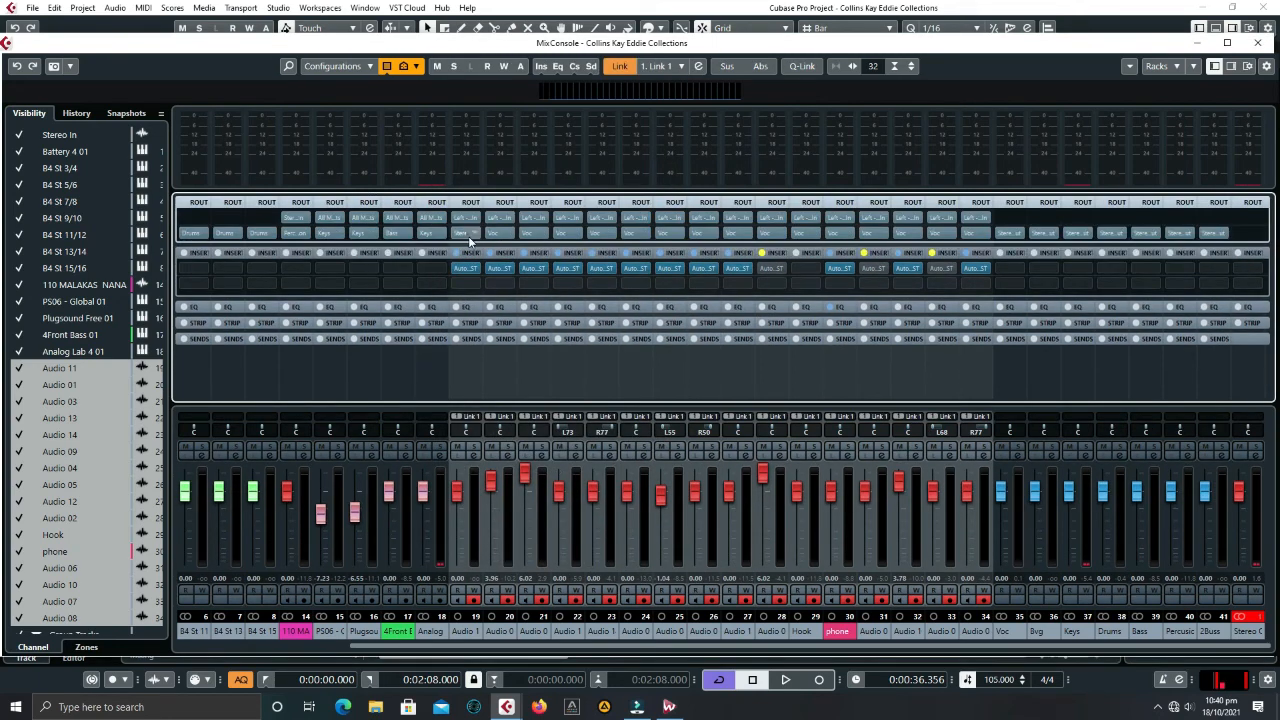
click(468, 233)
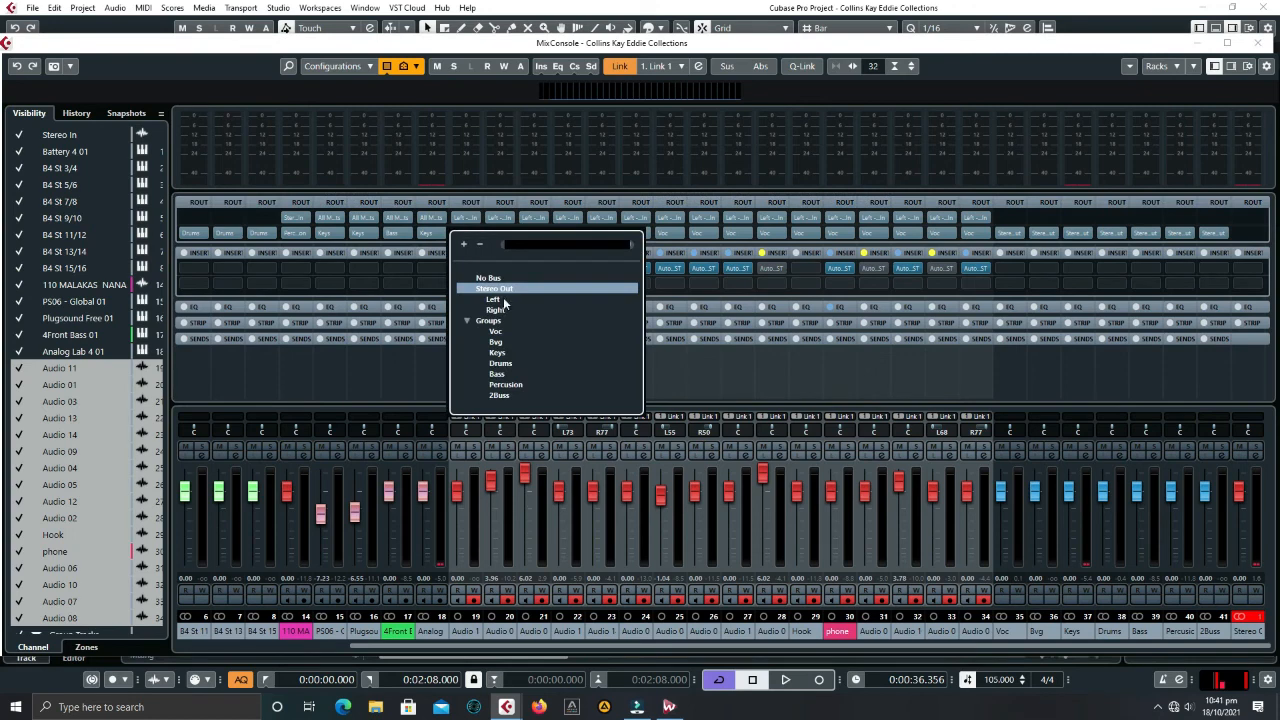
click(495, 331)
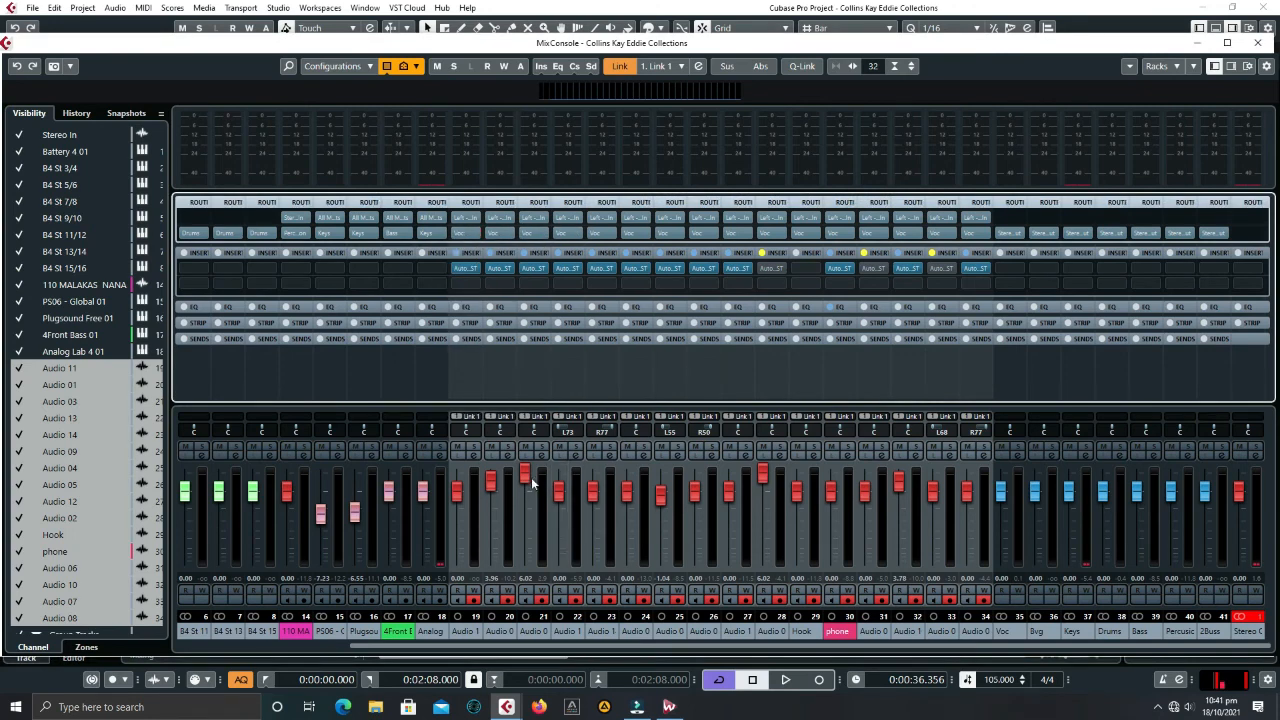
- Try lowering the linked vocal faders together, and set the Audio 11 level back to 0
mouse_move(532, 482)
mouse_down()
mouse_move(528, 521)
mouse_move(525, 489)
mouse_up()
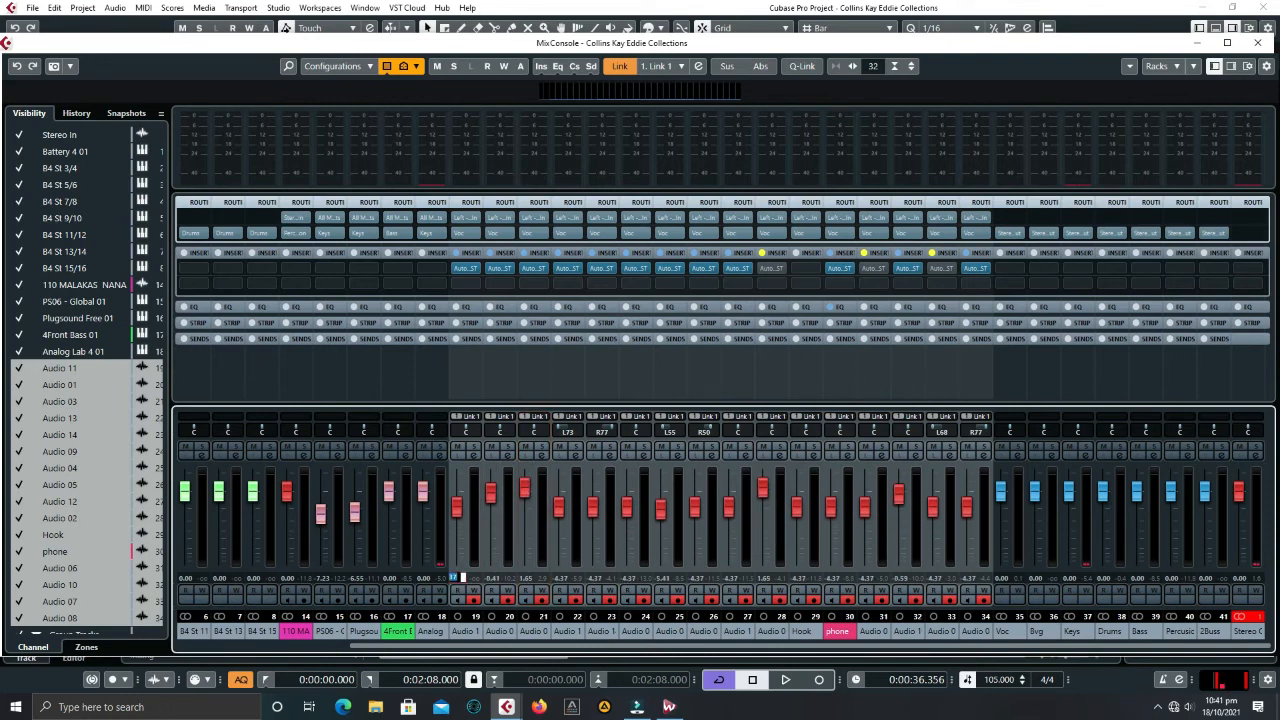
text(0)
key(Return)
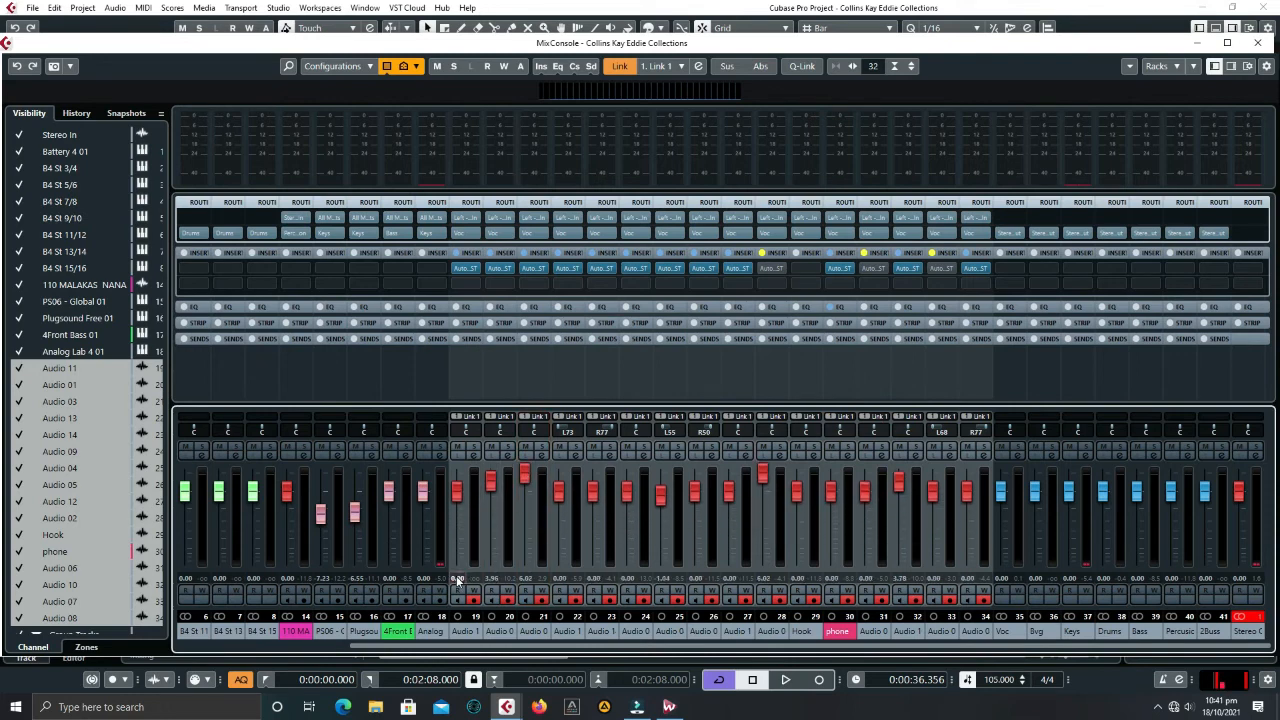
- Switch the output of all linked vocal channels to 2Buss and back to the Voc group
click(463, 233)
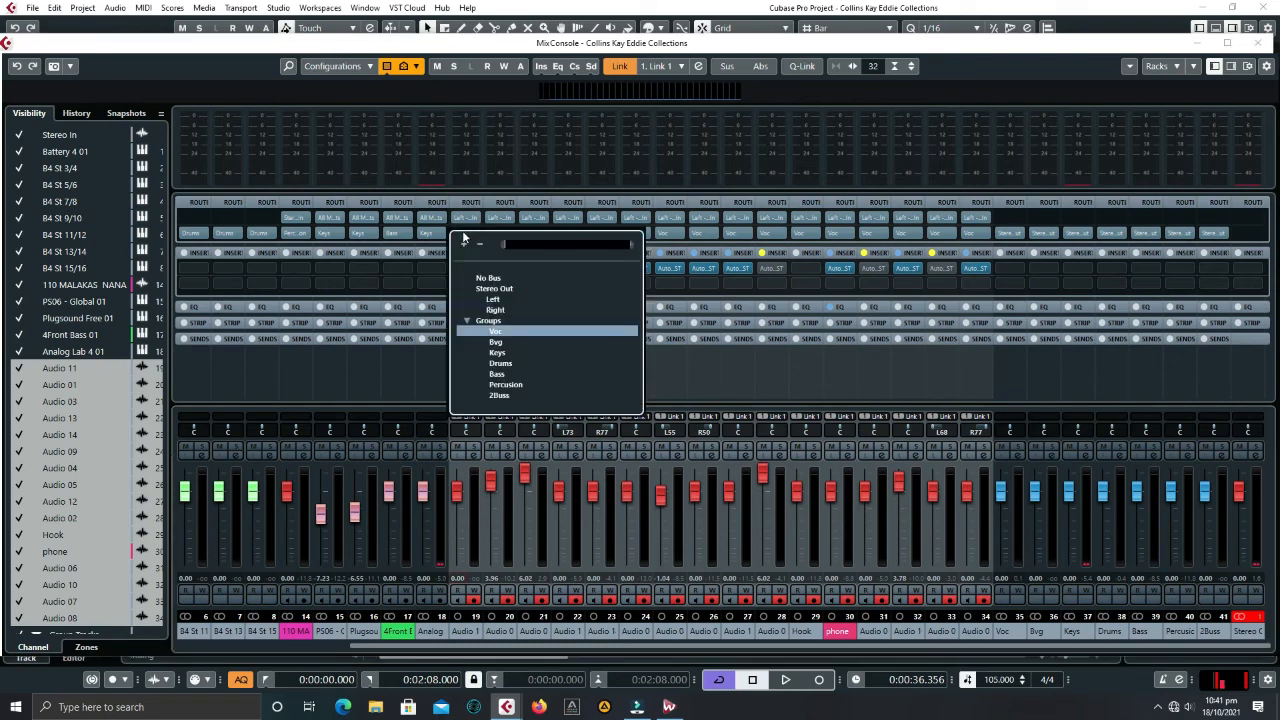
click(499, 396)
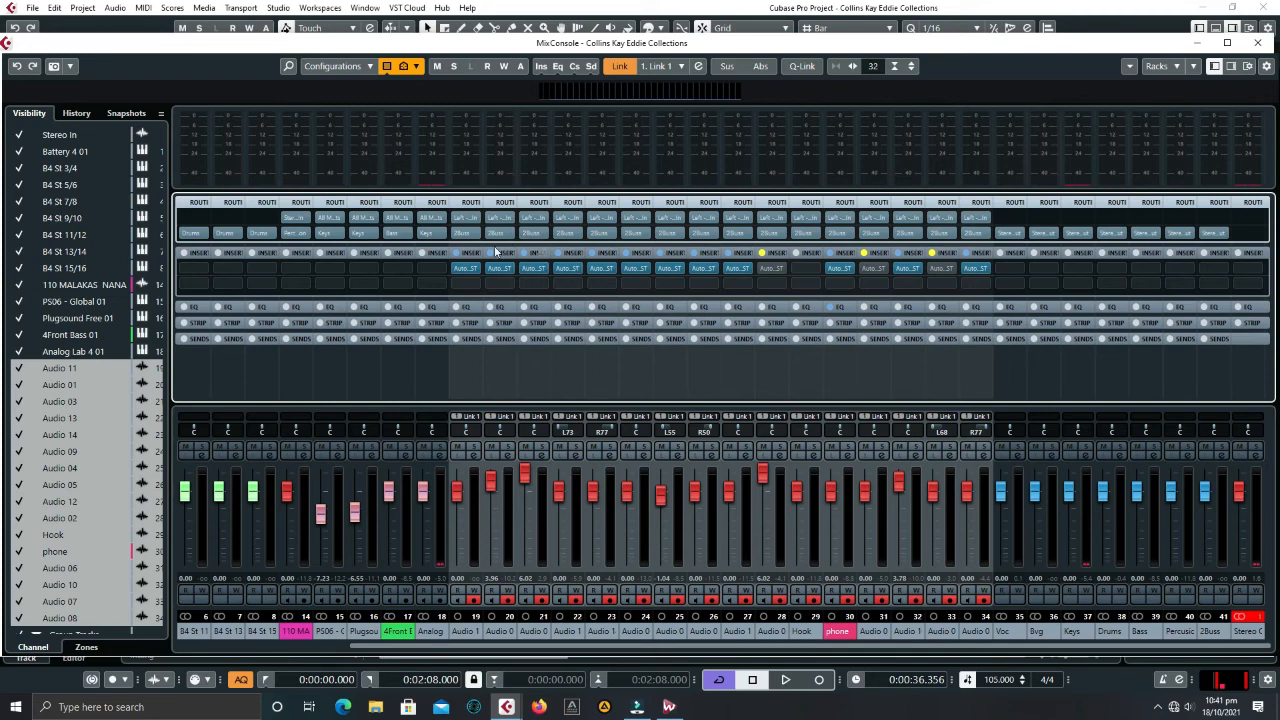
click(461, 237)
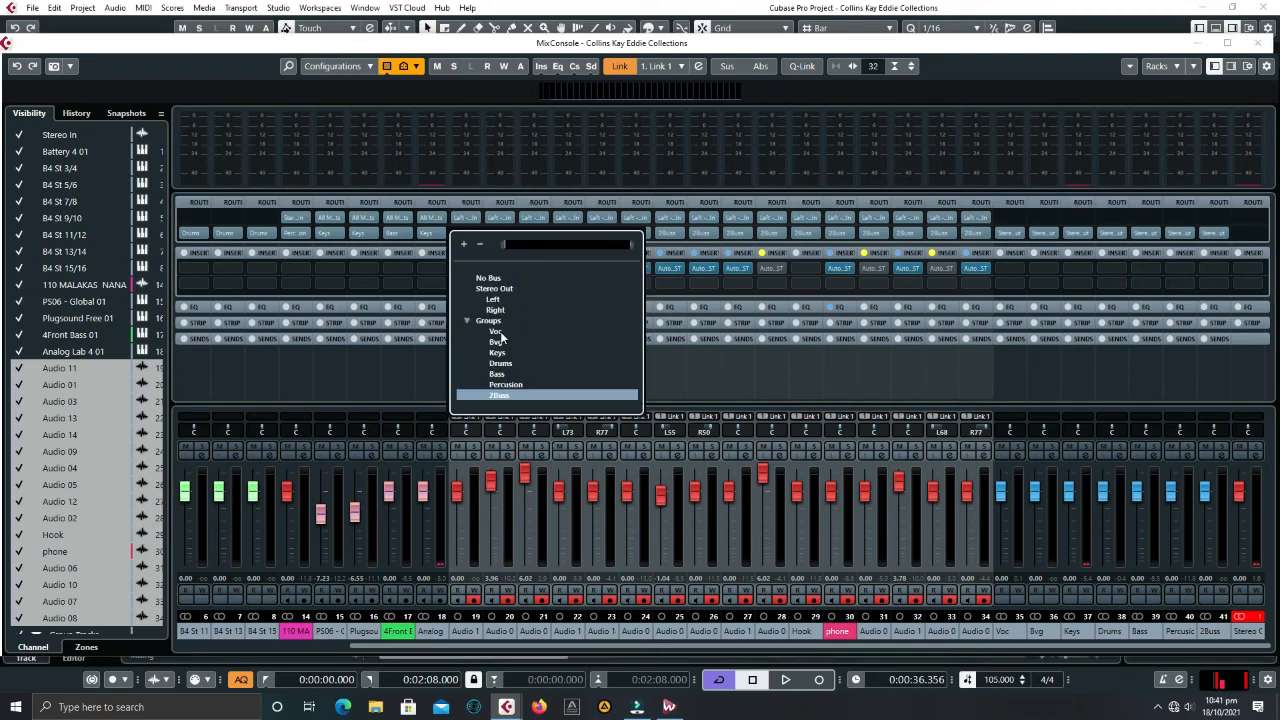
click(498, 333)
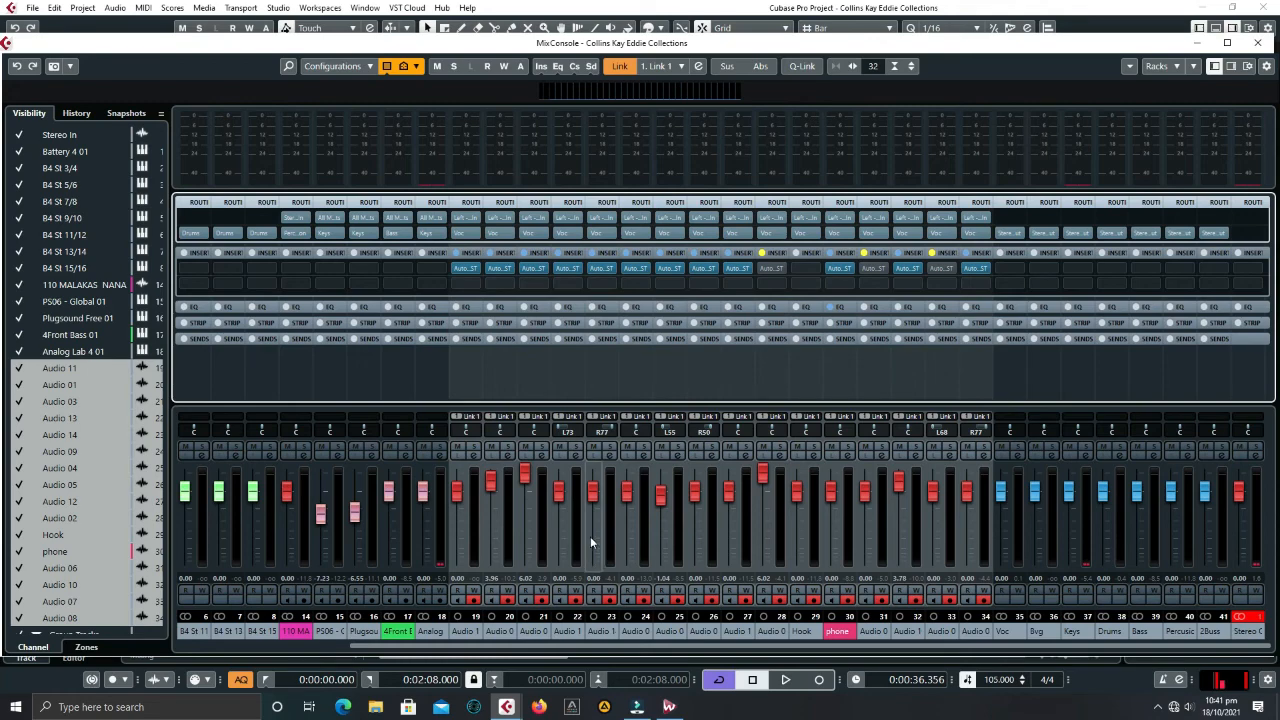
- Unlink the selected vocal channels and close the MixConsole
right_click(590, 456)
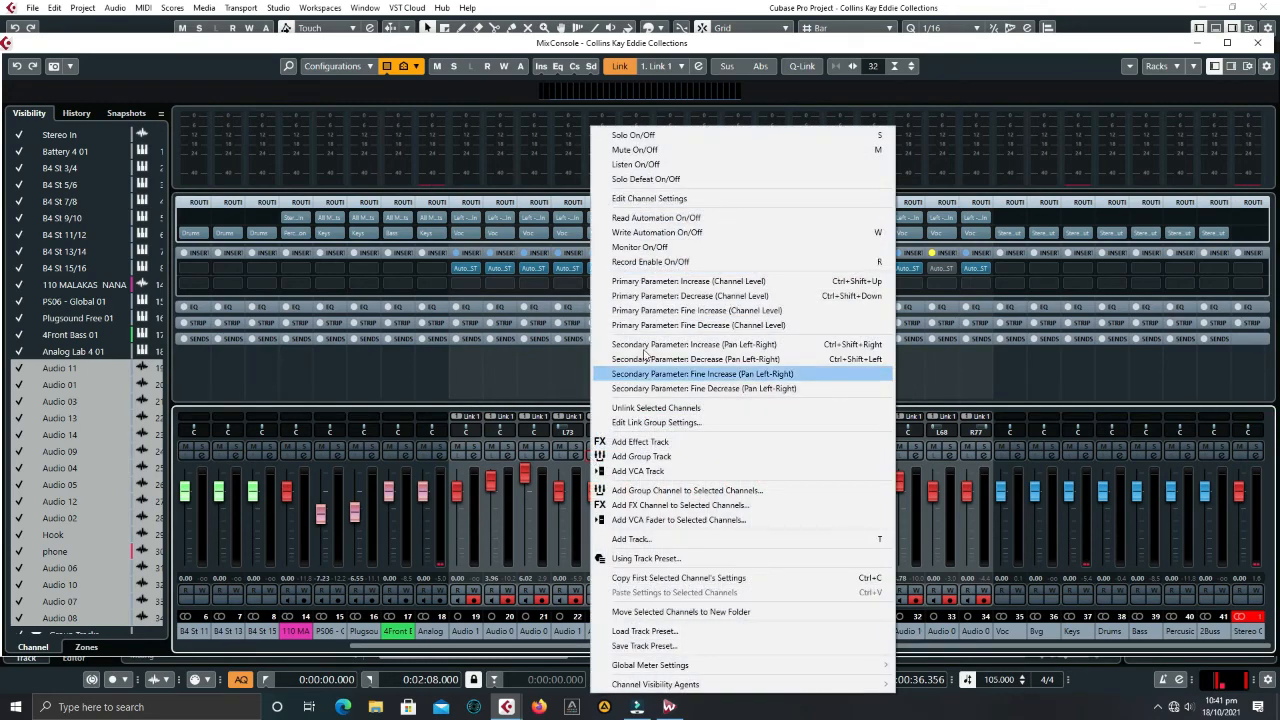
click(652, 407)
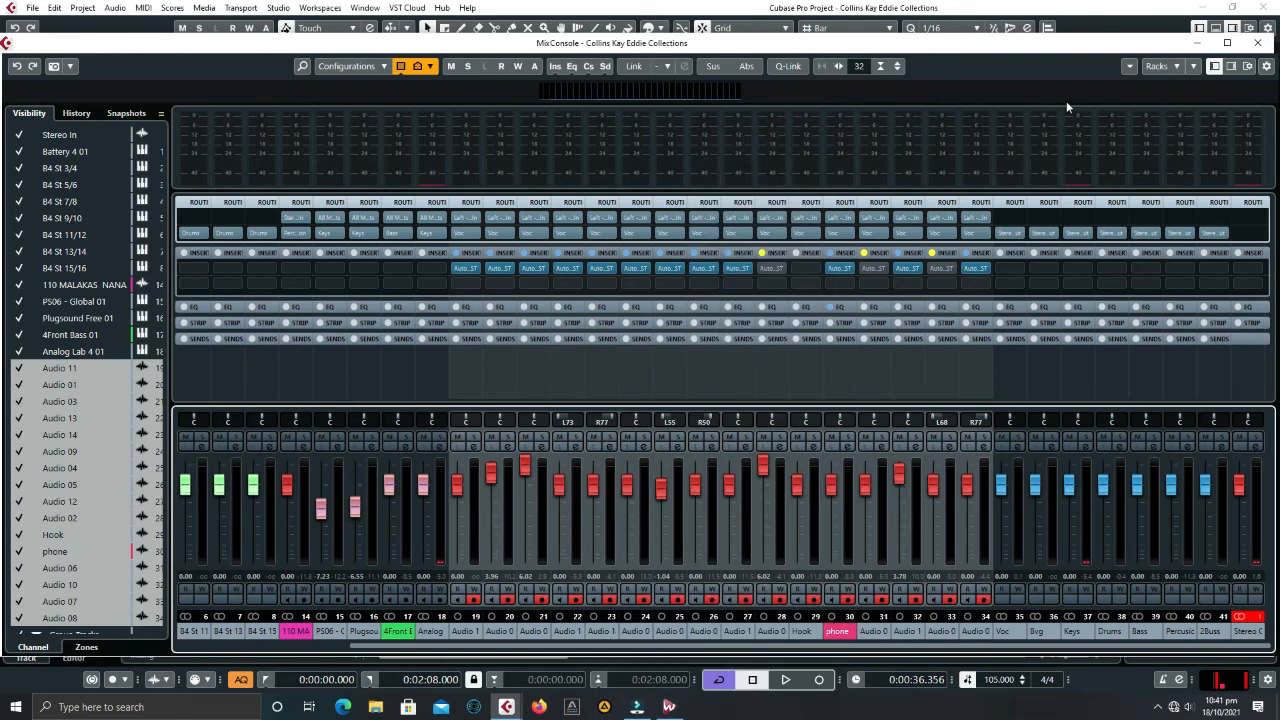
click(1257, 43)
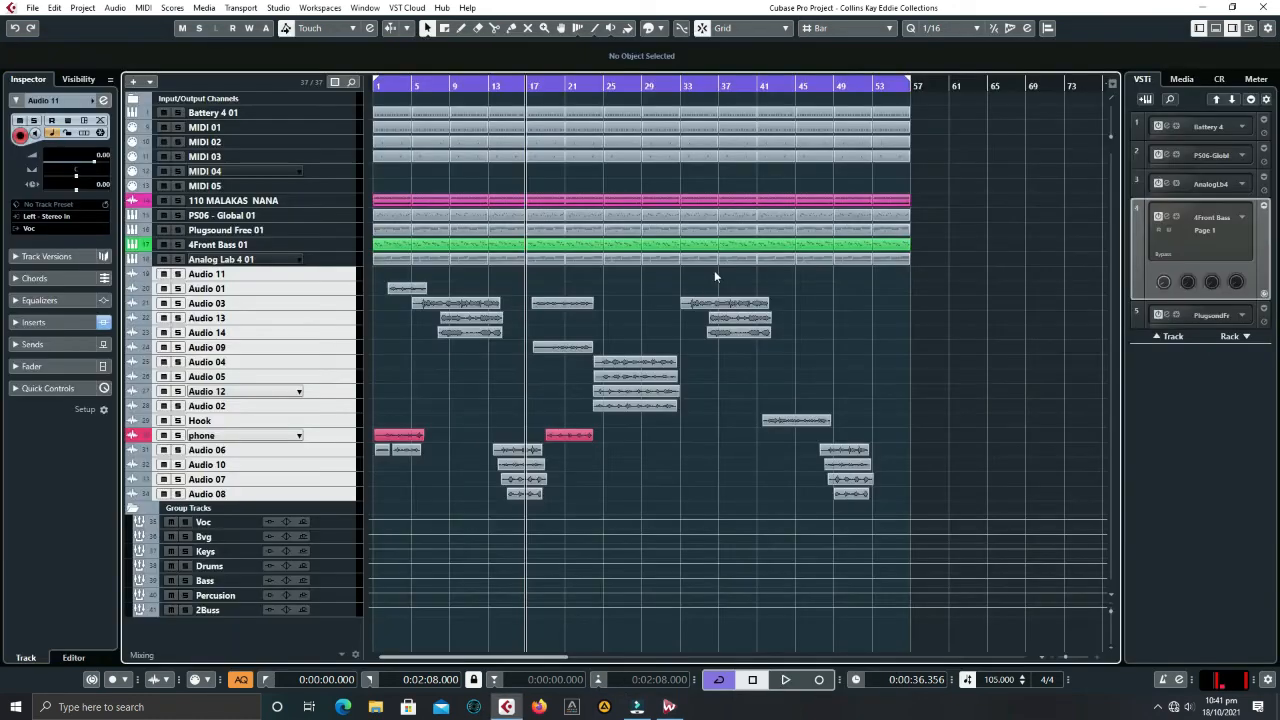
- Play the song from the start, display the master level meter, and solo the Voc group
click(280, 481)
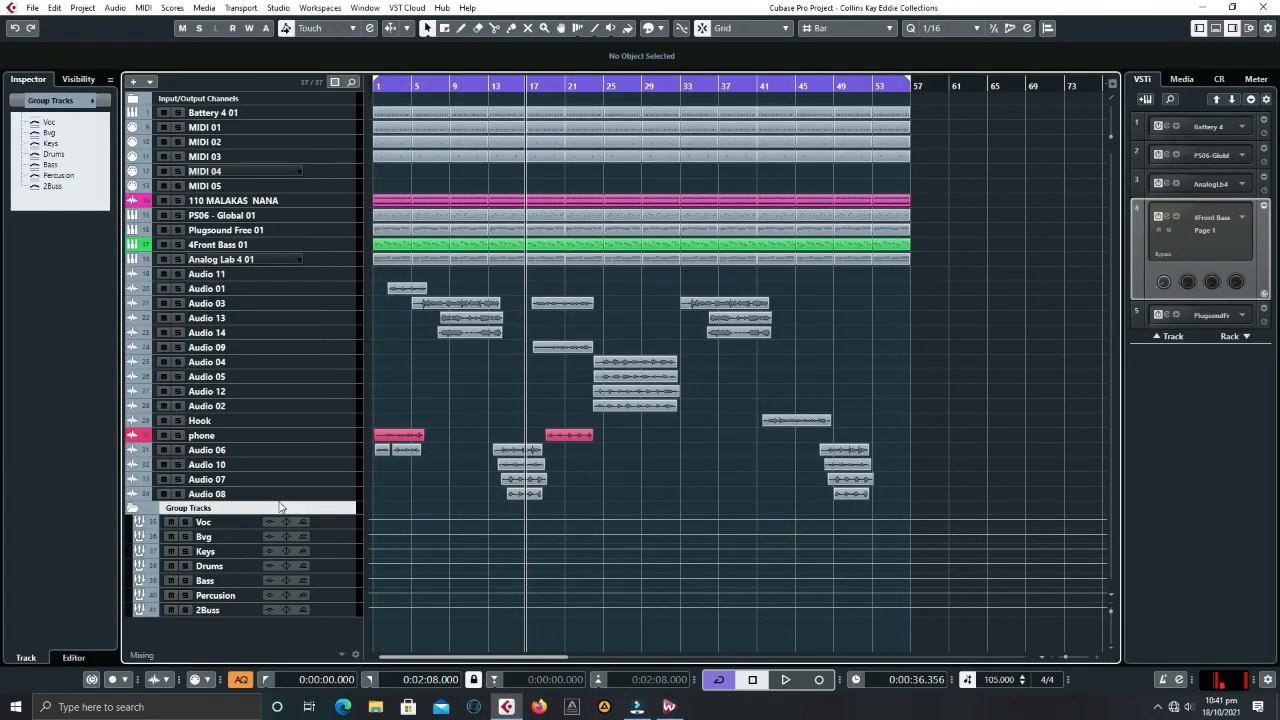
click(1109, 612)
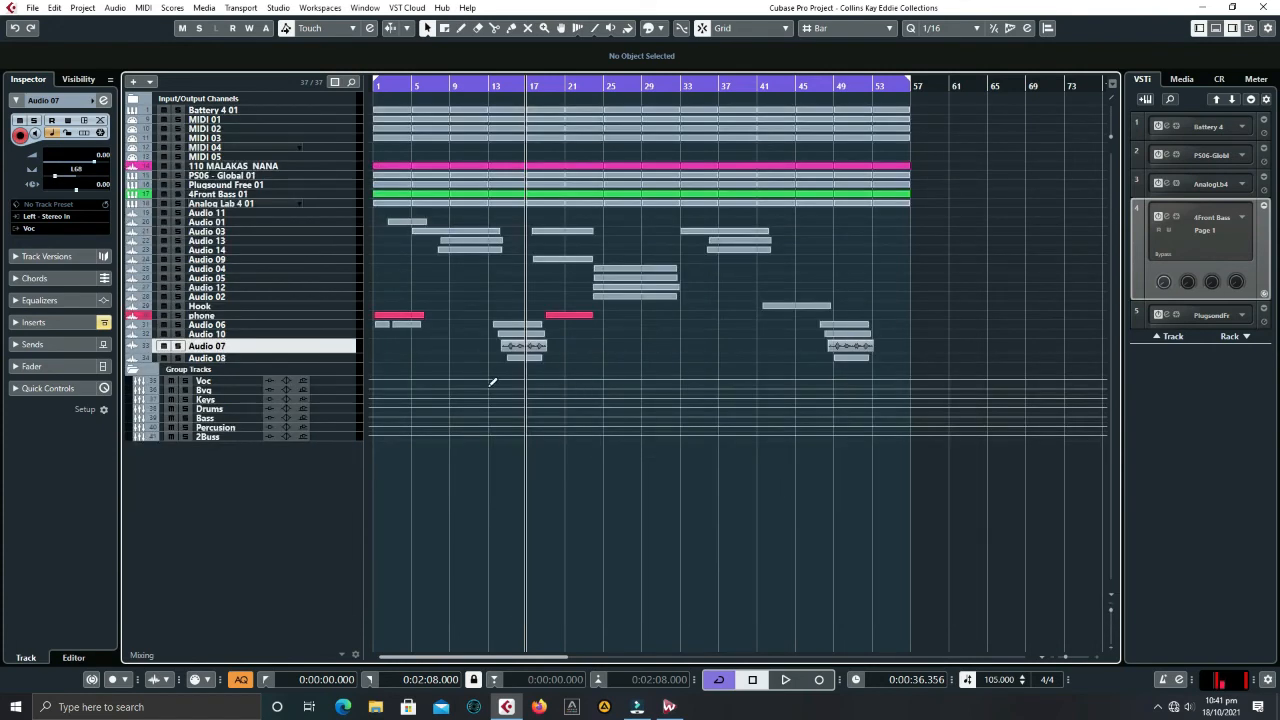
key(Home)
key(space)
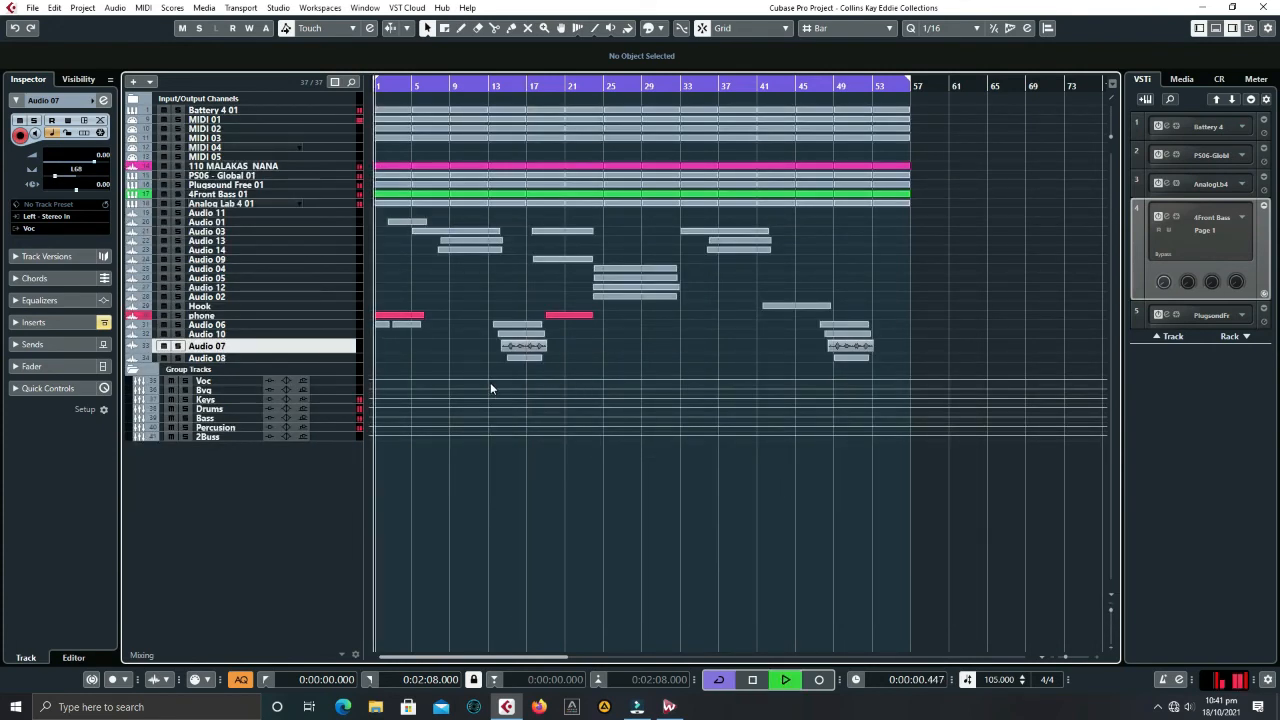
click(1260, 80)
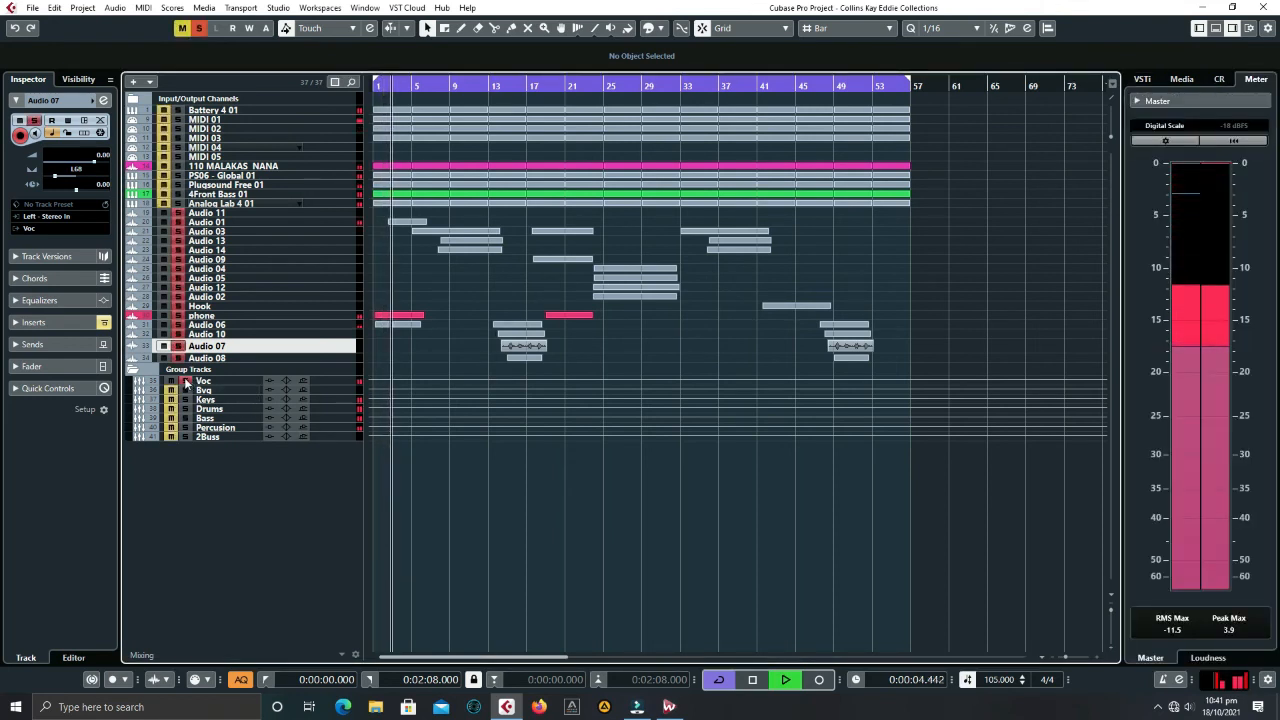
- Audition the Keys, Bass and Percussion groups one at a time by toggling their solos during playback, and stop the song
click(215, 399)
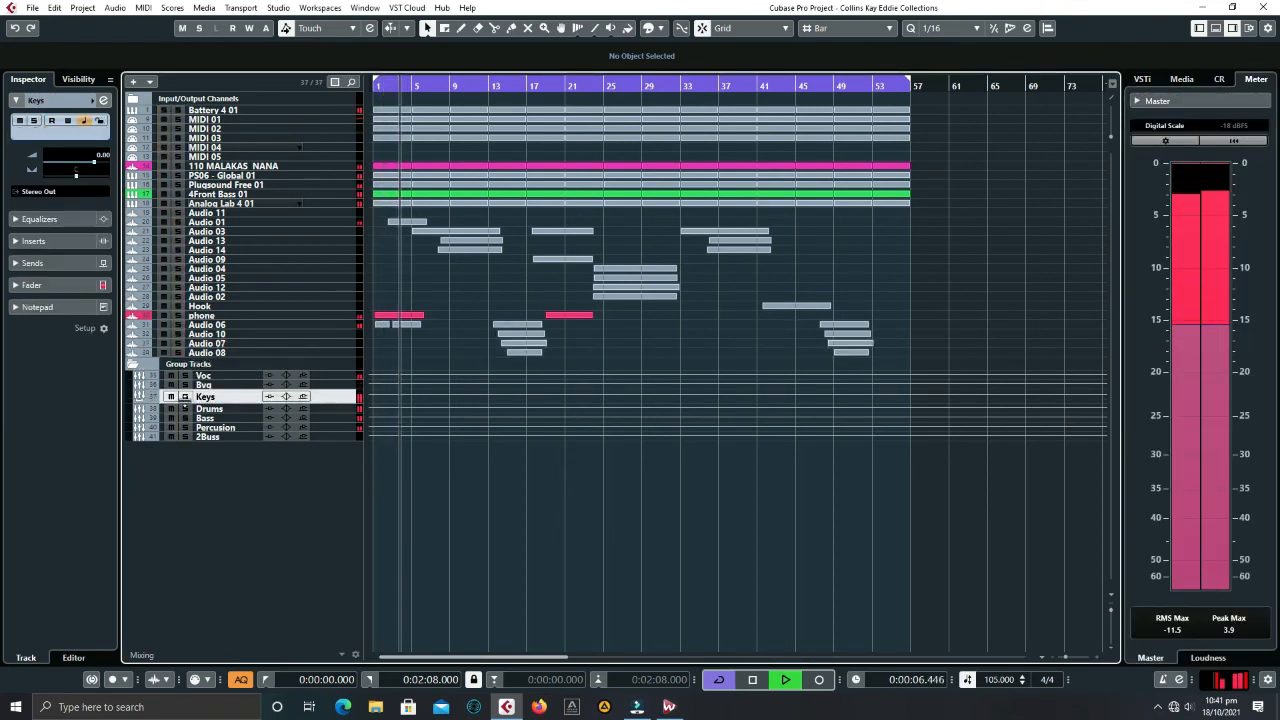
click(185, 397)
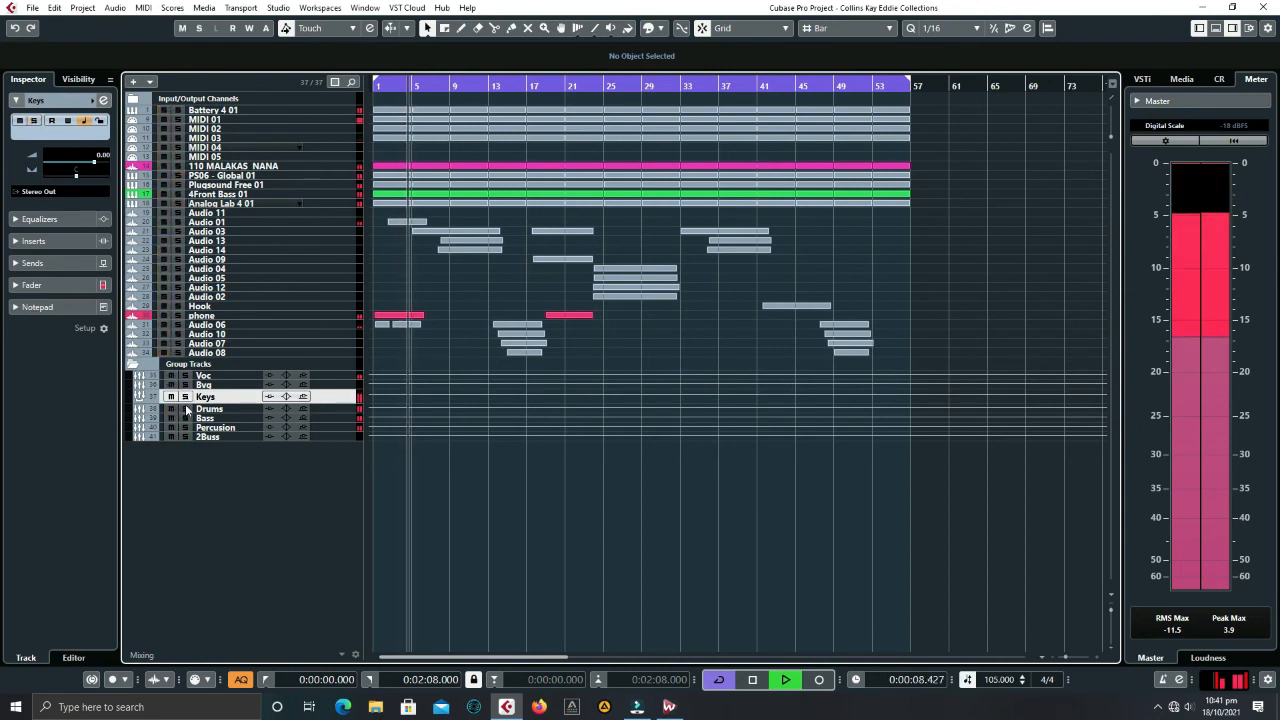
click(185, 398)
click(185, 418)
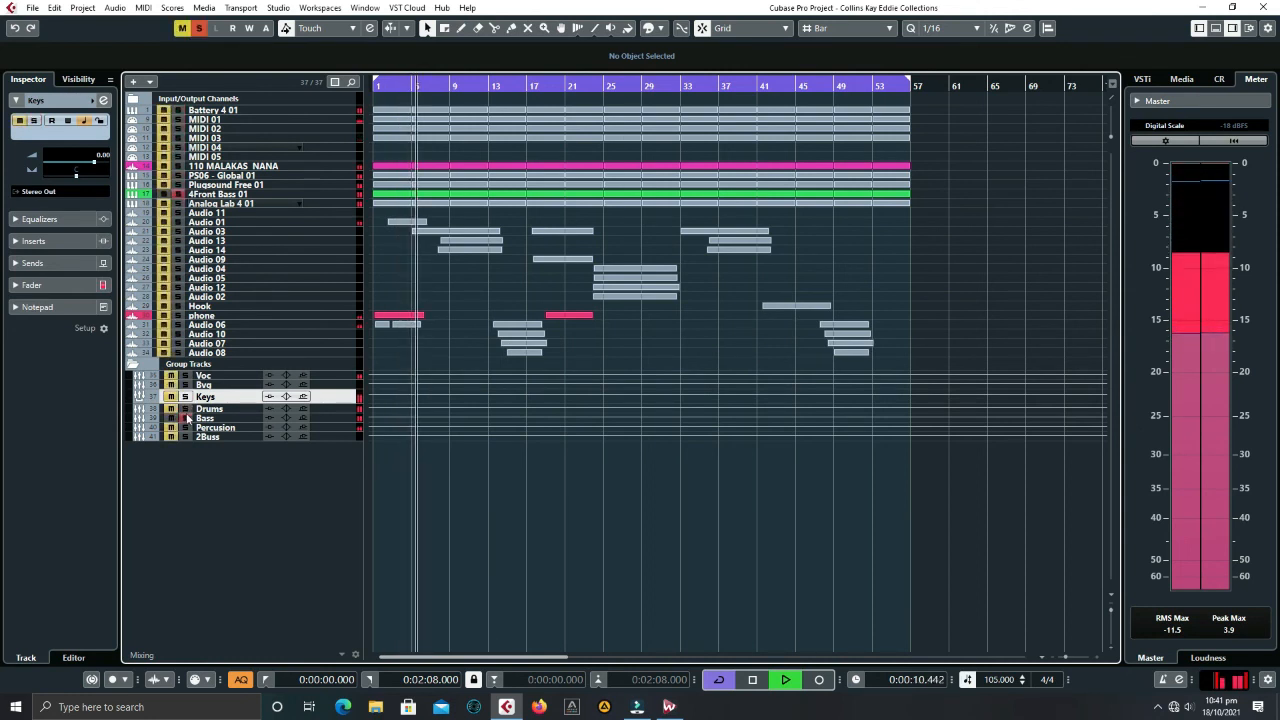
click(185, 418)
click(185, 428)
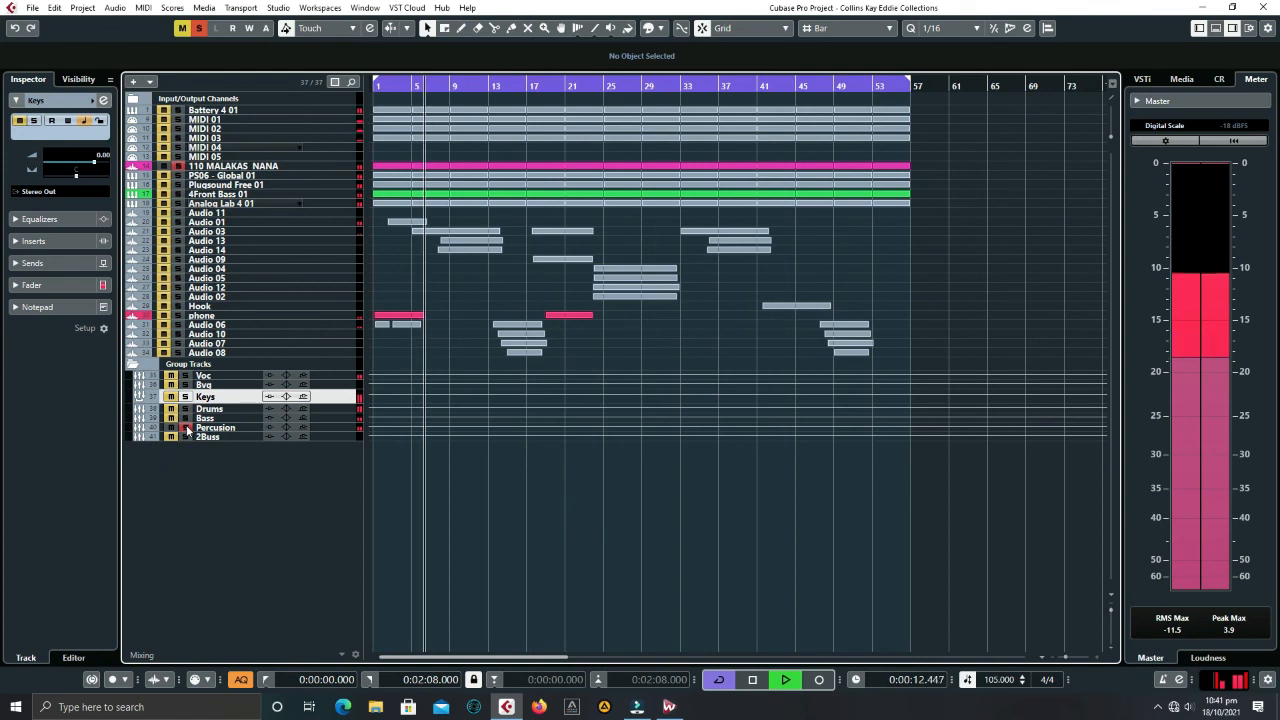
click(185, 428)
key(space)
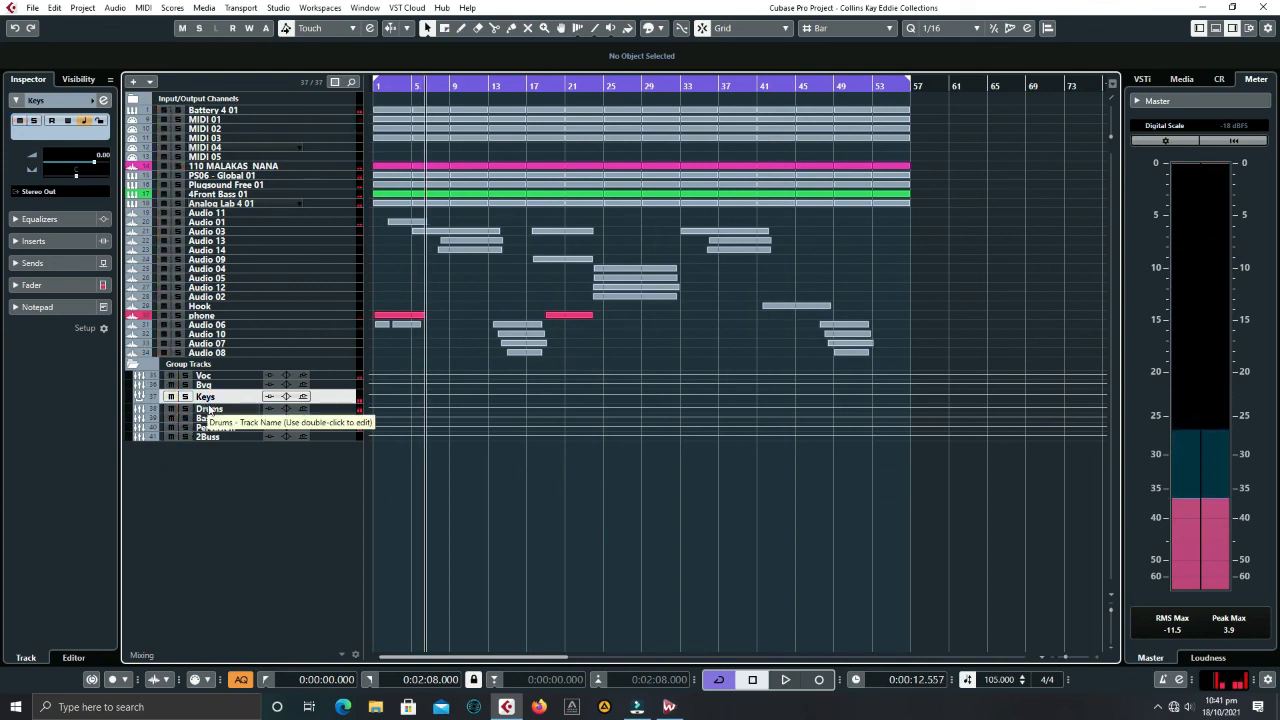